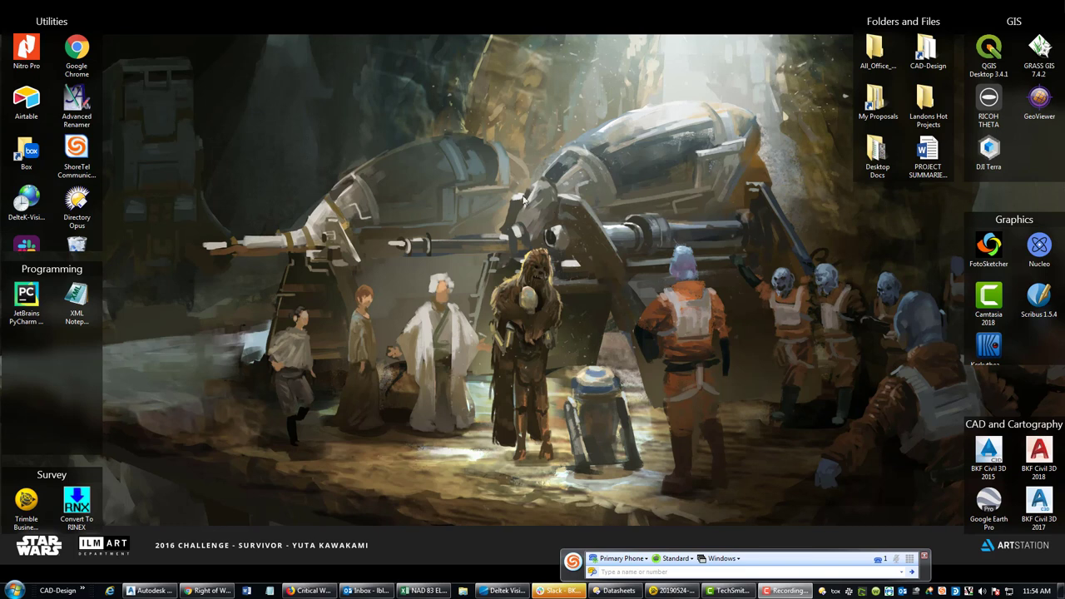
- Maximize the NAD 83 ELEVATION CALCS workbook and delete the old elevations in F2:F5
{"action": "left_click", "coordinate": [427, 590]}
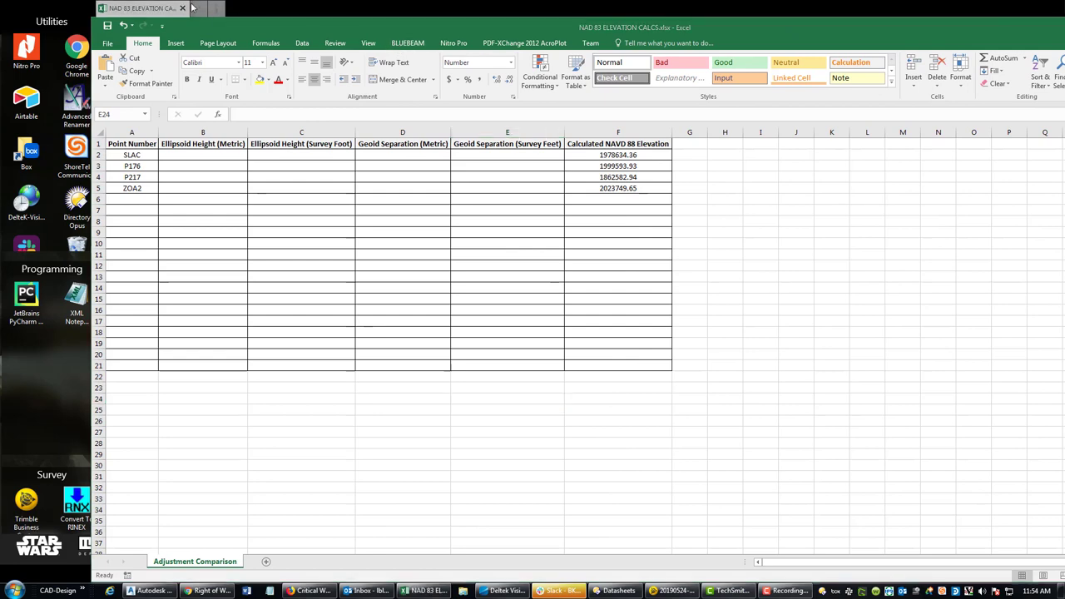
{"action": "double_click", "coordinate": [314, 31]}
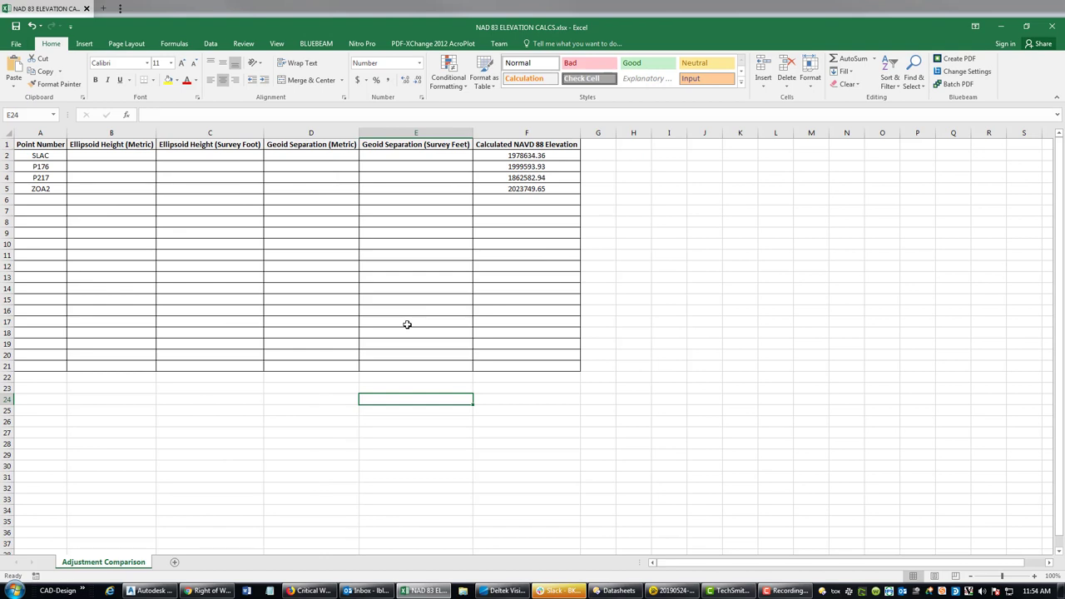
{"action": "left_click_drag", "start_coordinate": [506, 157], "coordinate": [511, 185]}
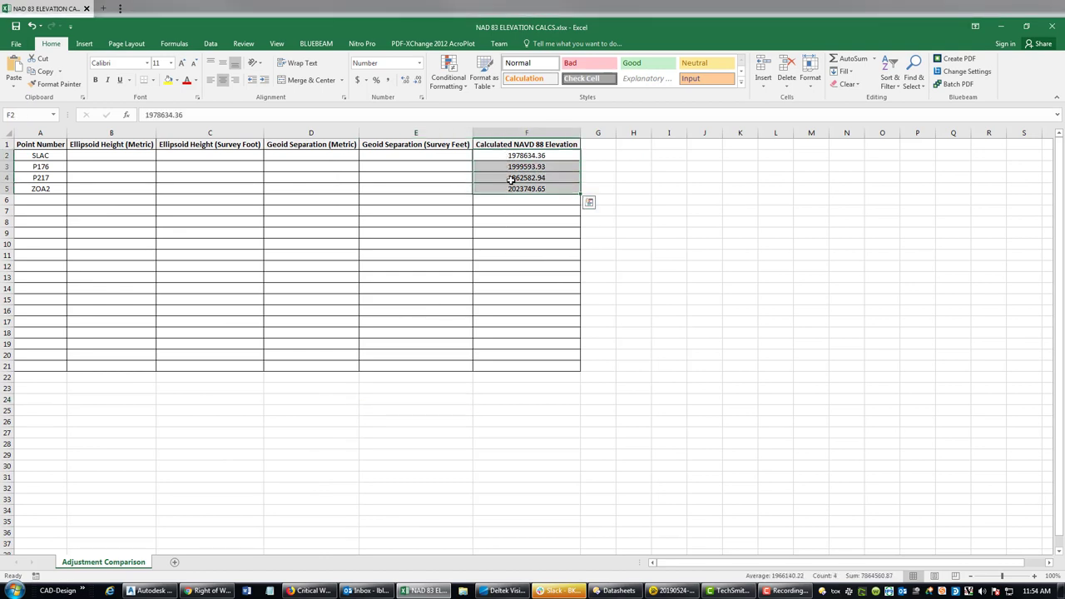
{"action": "key", "text": "Delete"}
{"action": "left_click", "coordinate": [197, 277]}
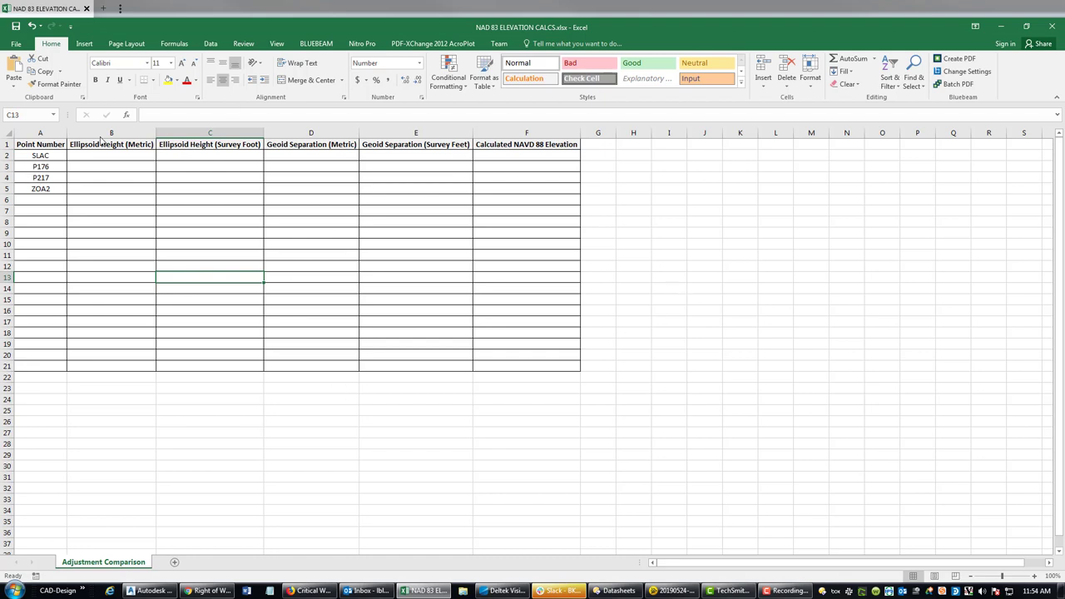
- Highlight the SLAC–ZOA2 point names, empty height and separation cells, and empty elevation cells
{"action": "left_click_drag", "start_coordinate": [30, 158], "coordinate": [40, 189]}
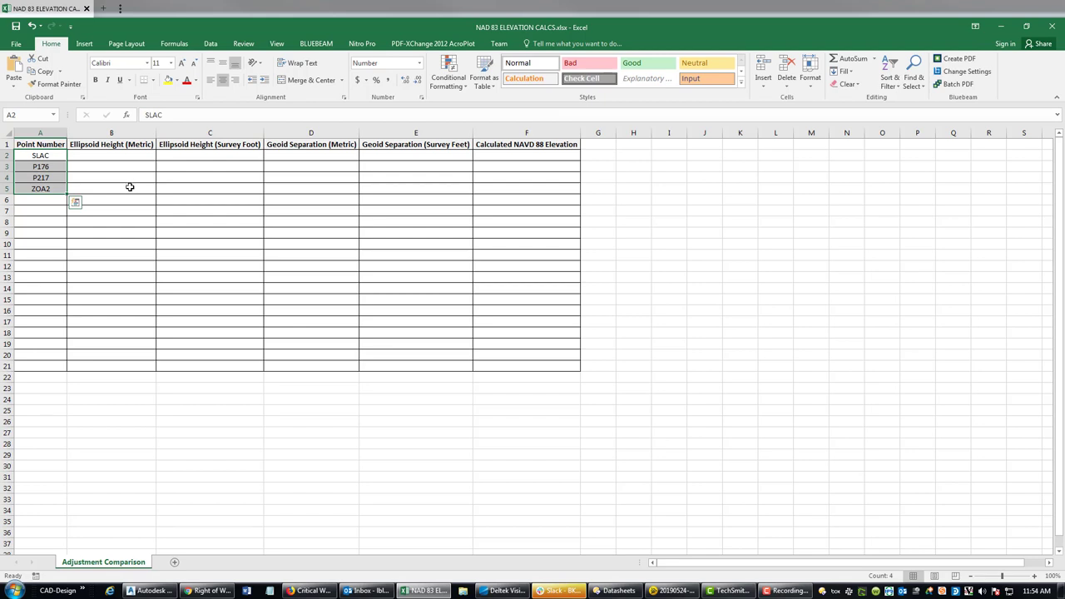
{"action": "left_click", "coordinate": [391, 321]}
{"action": "left_click_drag", "start_coordinate": [123, 154], "coordinate": [469, 191]}
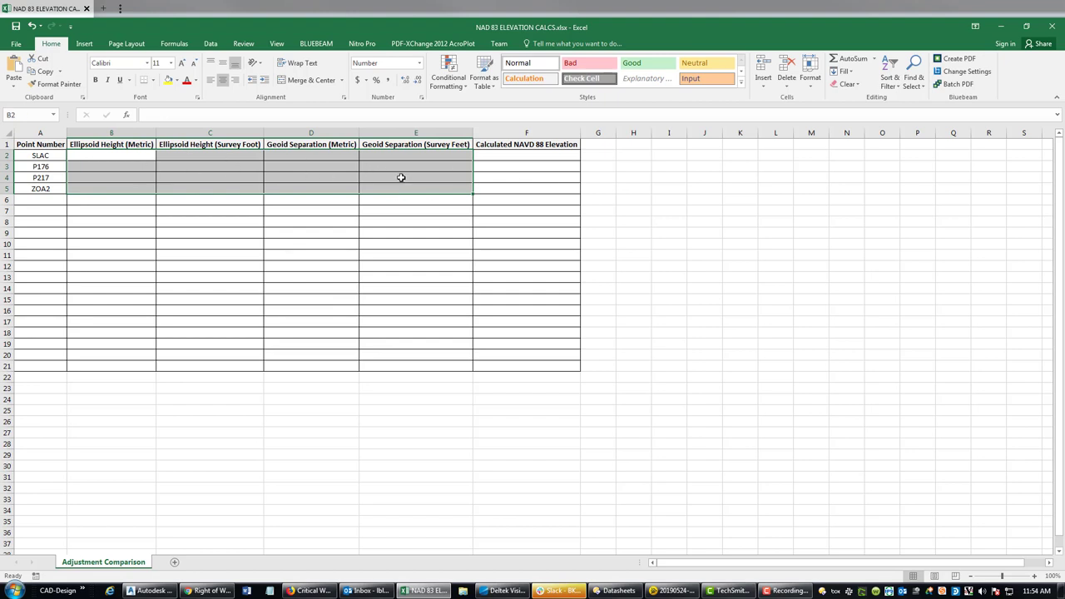
{"action": "left_click", "coordinate": [527, 160]}
{"action": "left_click_drag", "start_coordinate": [526, 160], "coordinate": [524, 183]}
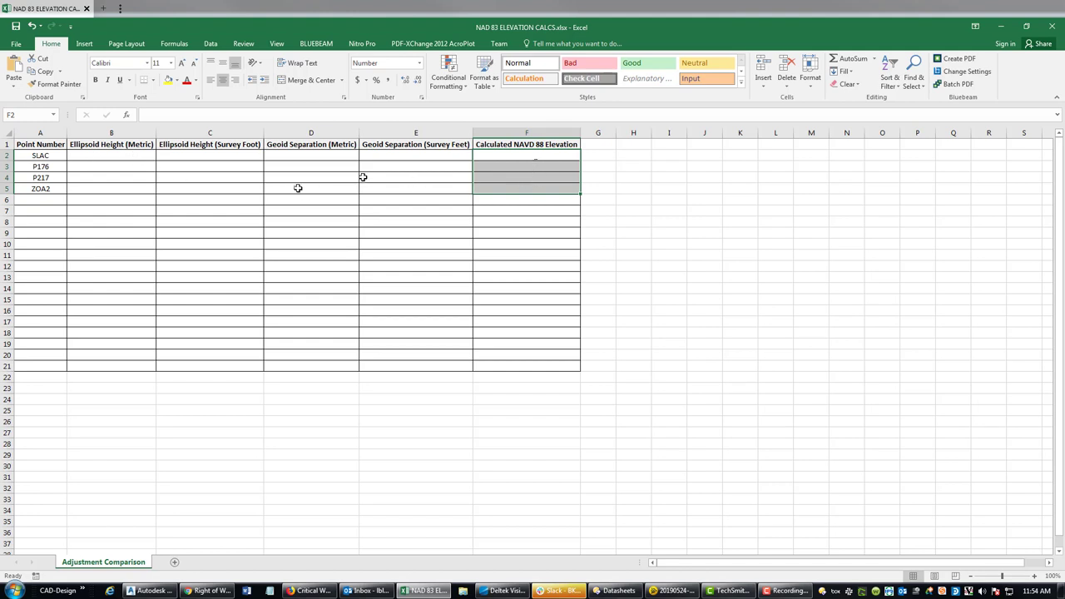
{"action": "left_click", "coordinate": [223, 246]}
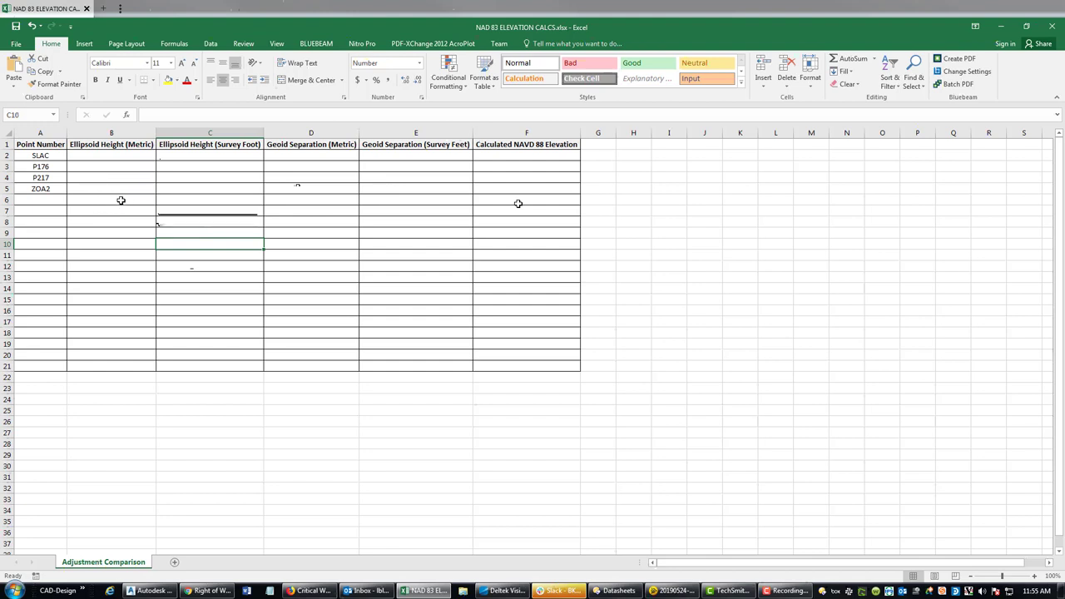
- Point out the Ellipsoid Height, Geoid Separation and Calculated NAVD 88 Elevation column headers
{"action": "left_click", "coordinate": [102, 143]}
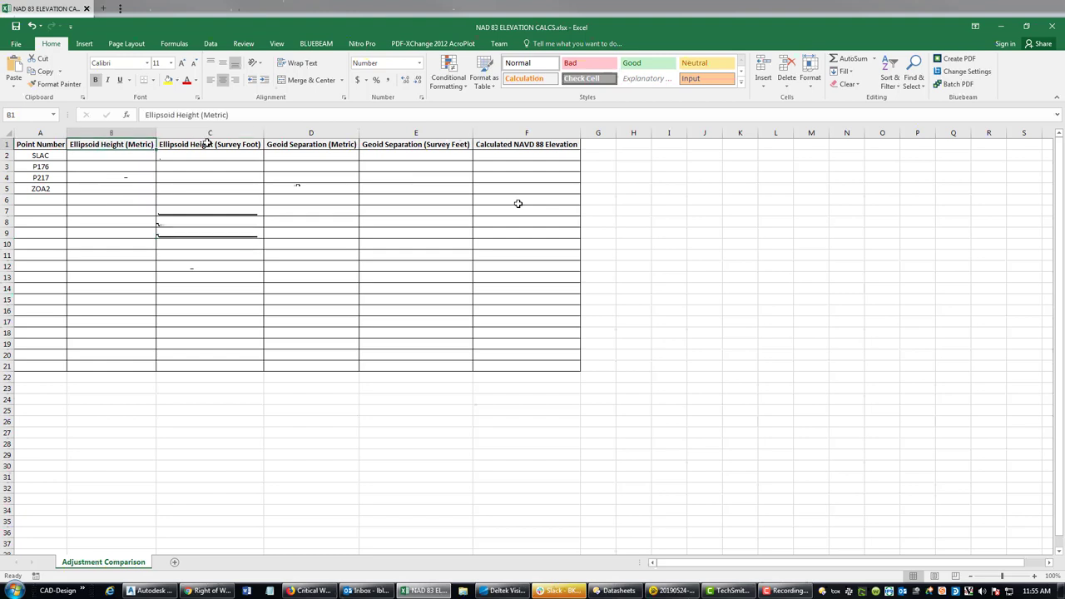
{"action": "left_click", "coordinate": [300, 144]}
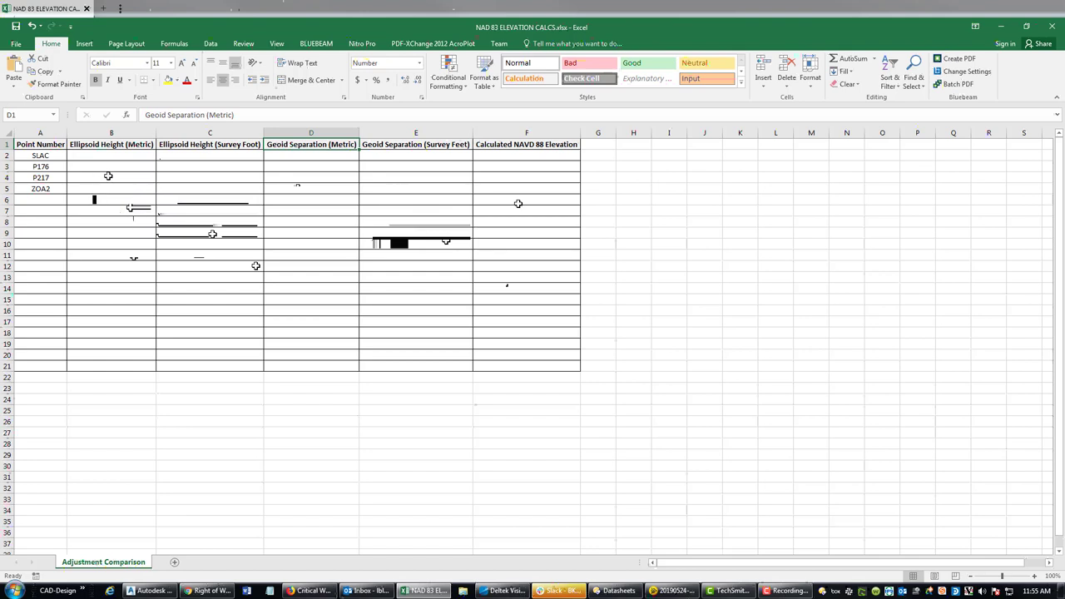
{"action": "left_click", "coordinate": [516, 144]}
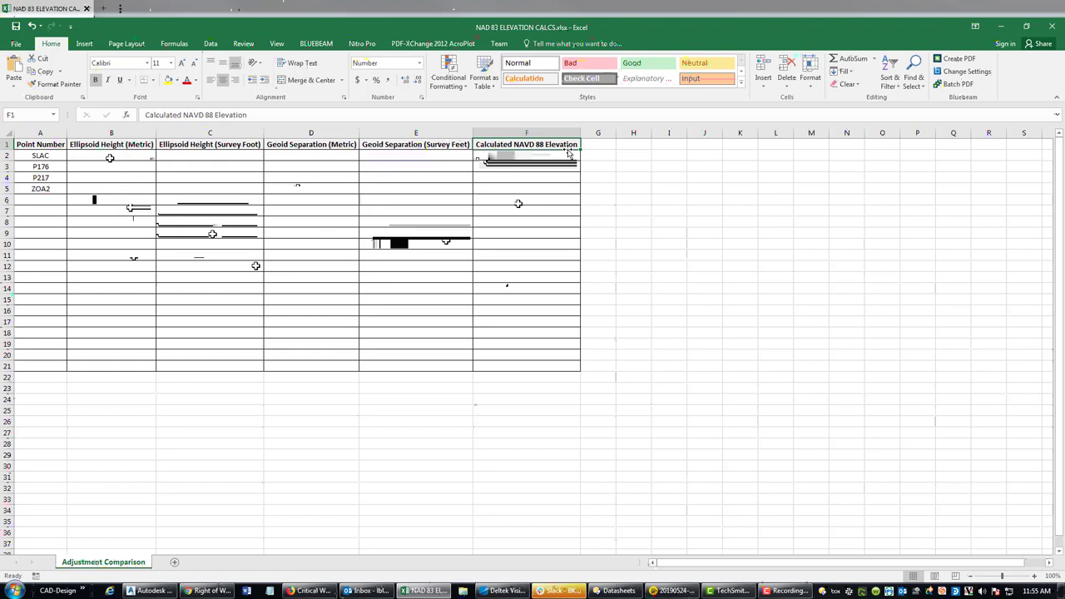
- Highlight the empty B2:E5 and F2:F5 cells, then switch to the survey datasheets
{"action": "left_click_drag", "start_coordinate": [110, 158], "coordinate": [383, 190]}
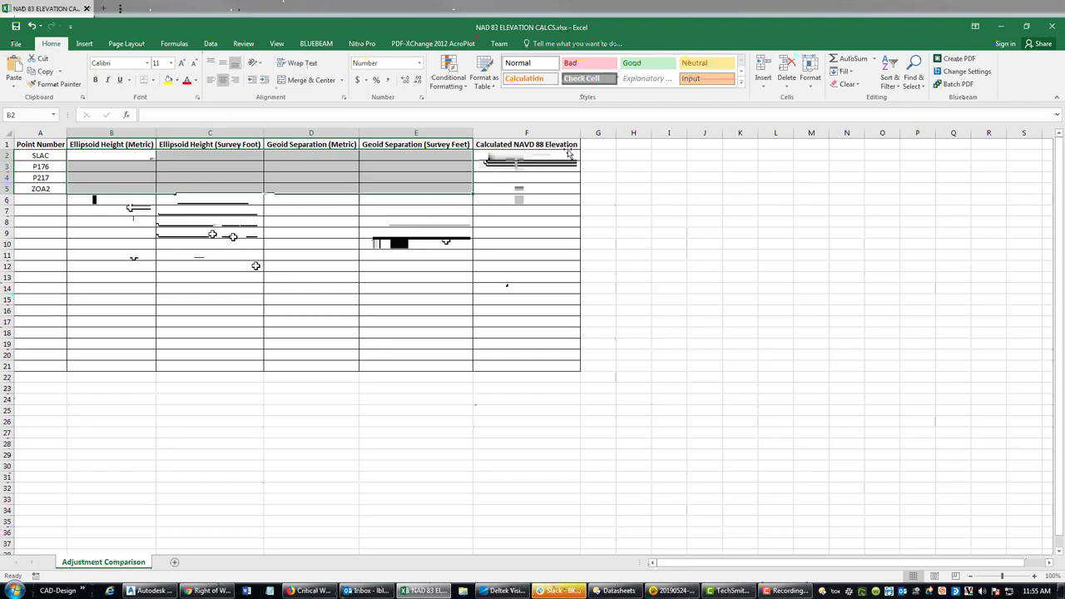
{"action": "left_click", "coordinate": [228, 242]}
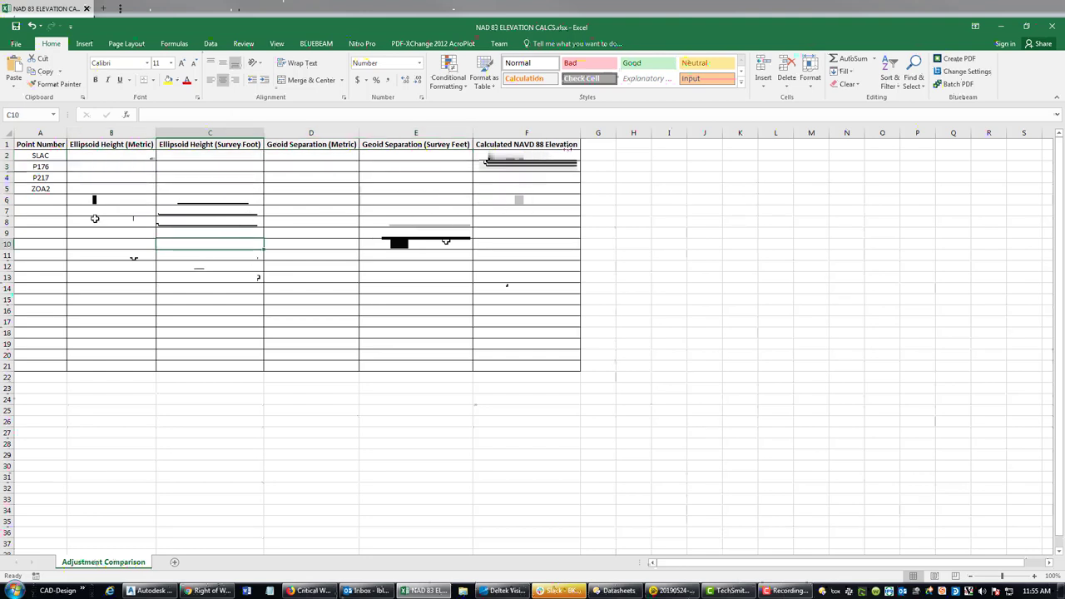
{"action": "left_click", "coordinate": [529, 159]}
{"action": "left_click_drag", "start_coordinate": [529, 159], "coordinate": [522, 189]}
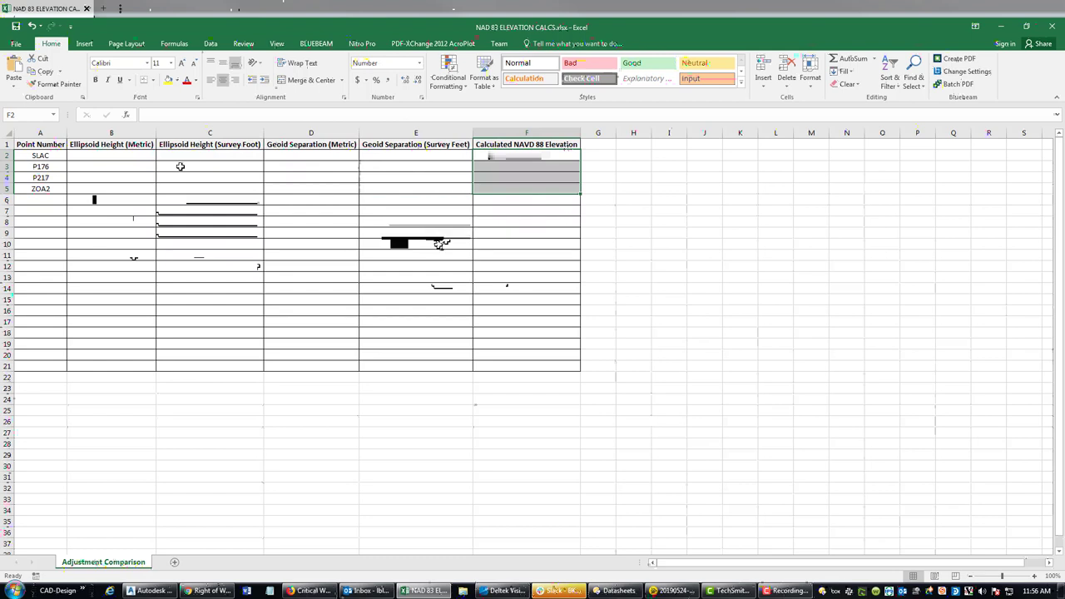
{"action": "left_click", "coordinate": [268, 268]}
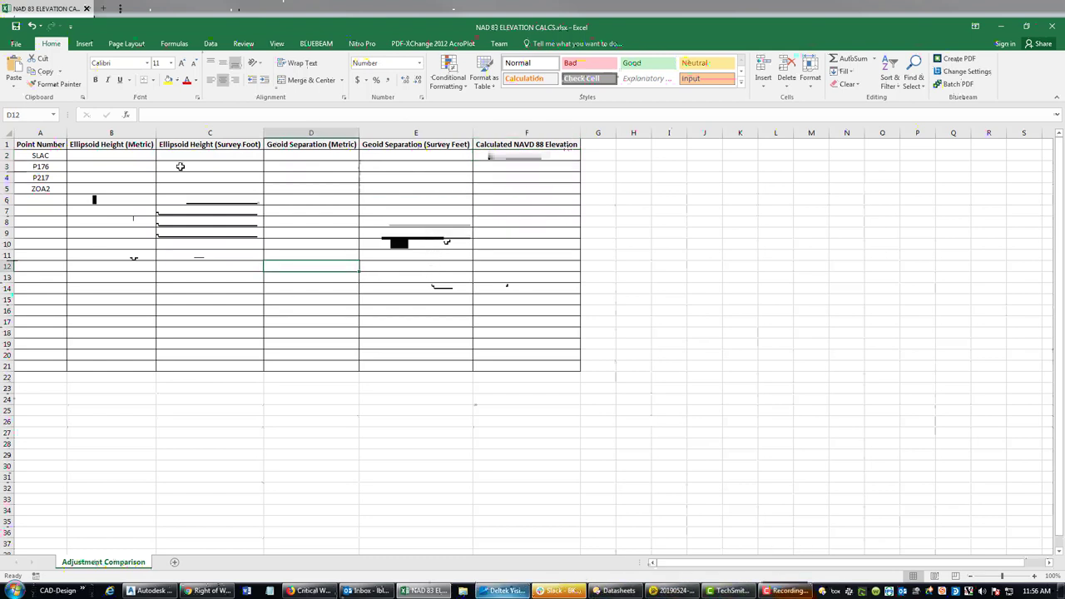
{"action": "left_click", "coordinate": [632, 591]}
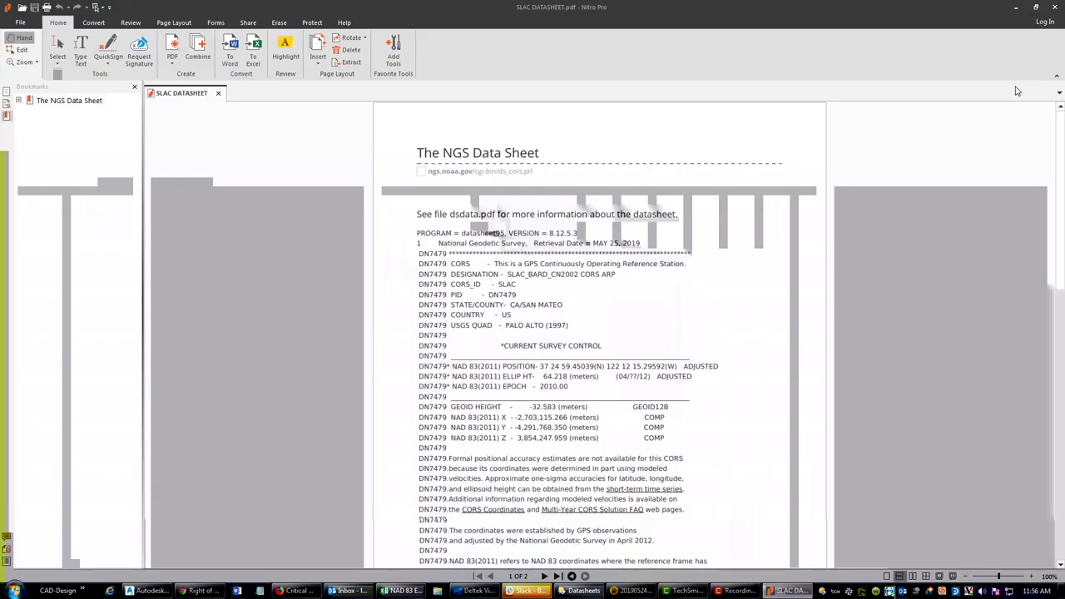
- Mark SLAC's geoid height -32.583 m and ellipsoid height 64.218 m, then return to Excel's B2
{"action": "scroll", "coordinate": [657, 283], "scroll_direction": "down", "scroll_amount": 4}
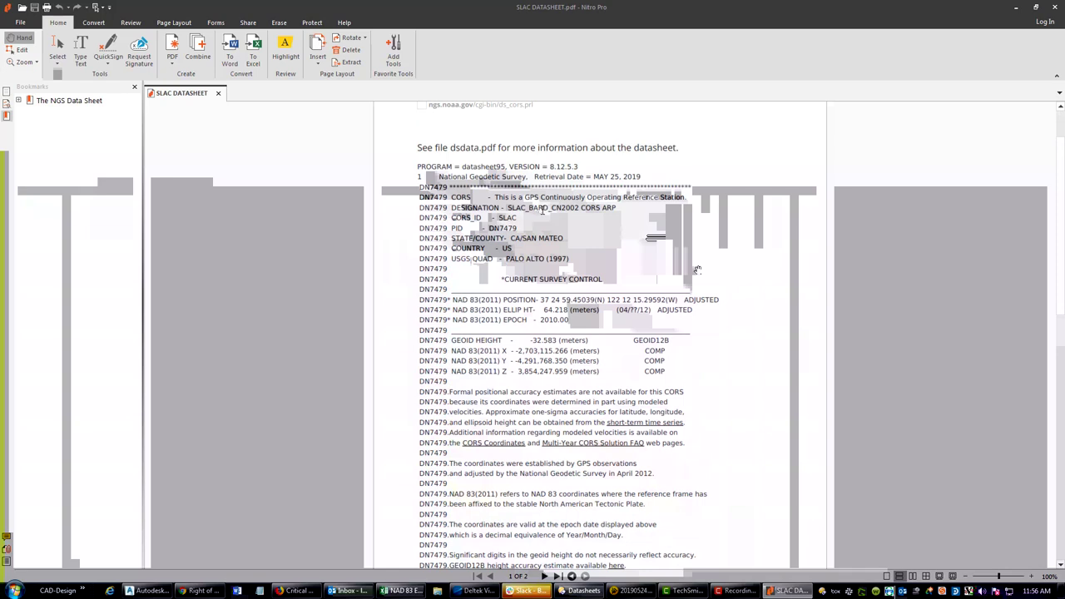
{"action": "scroll", "coordinate": [542, 210], "scroll_direction": "down", "scroll_amount": 2}
{"action": "scroll", "coordinate": [542, 212], "scroll_direction": "down", "scroll_amount": 1}
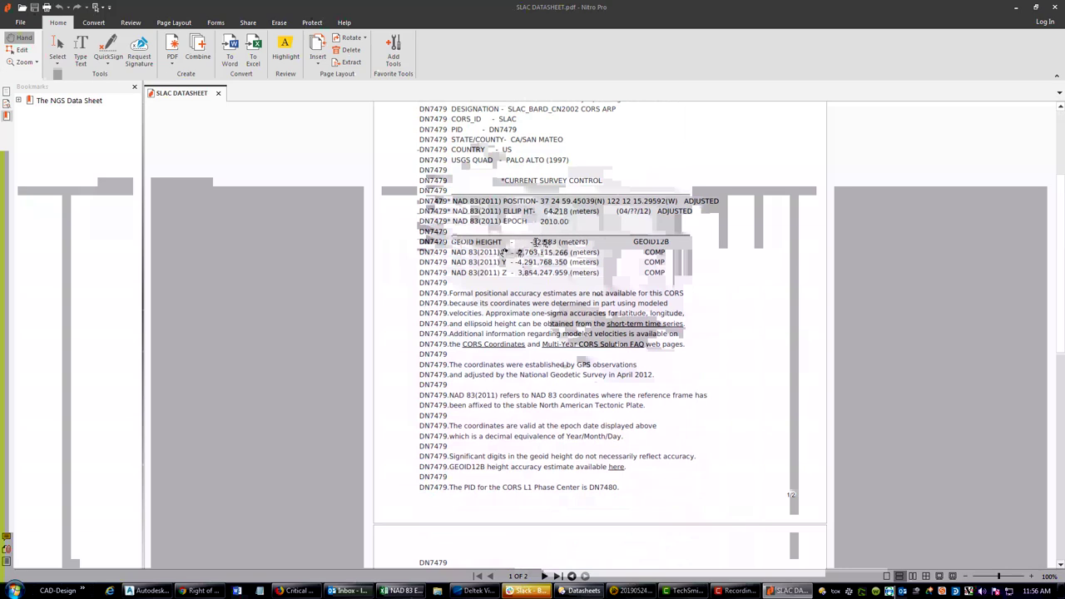
{"action": "left_click_drag", "start_coordinate": [452, 241], "coordinate": [667, 256]}
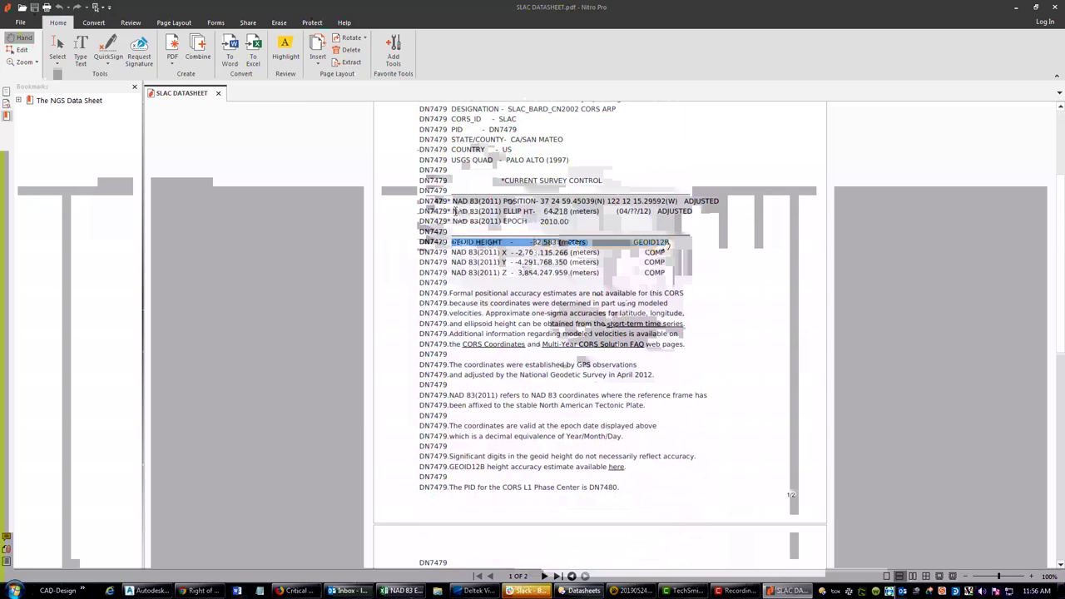
{"action": "left_click_drag", "start_coordinate": [453, 211], "coordinate": [693, 213]}
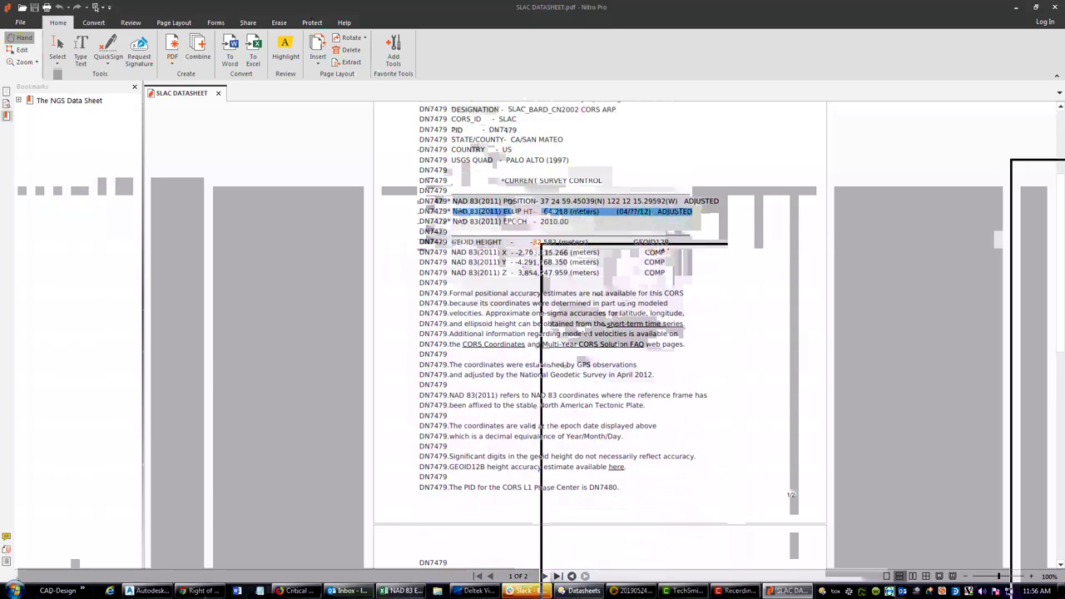
{"action": "key", "text": "alt+Tab"}
{"action": "left_click", "coordinate": [108, 156]}
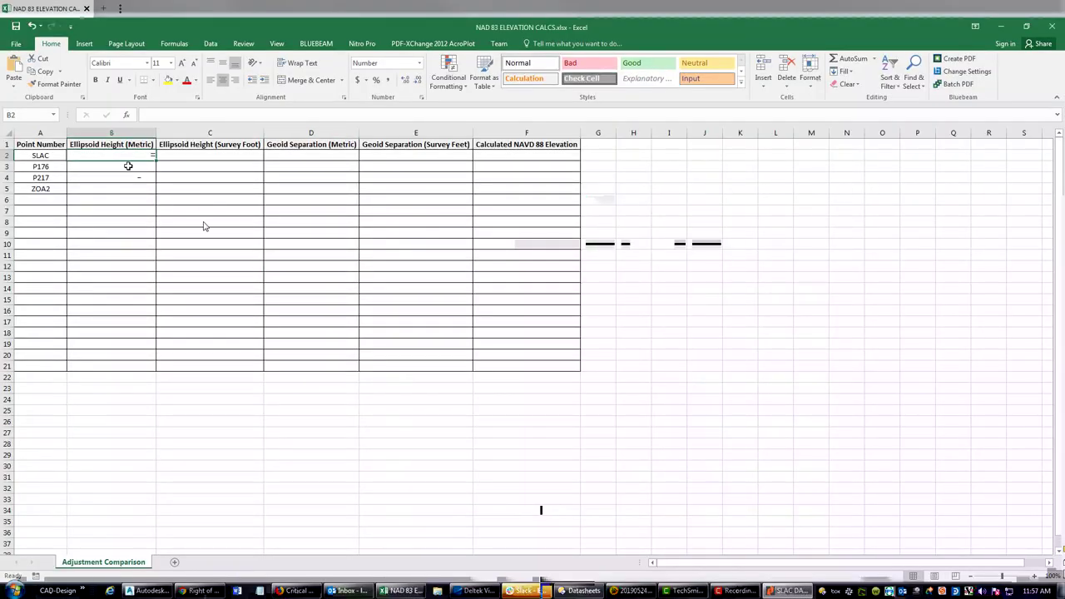
- Enter 64.22 in B2 and -32.58 in D2 as SLAC's metric values
{"action": "type", "text": "64.22"}
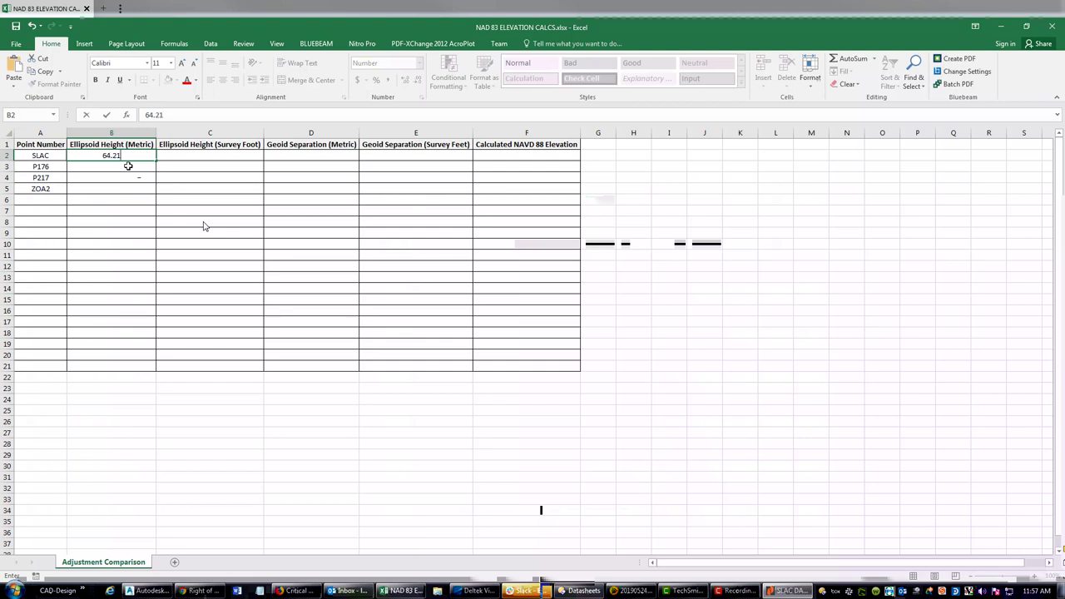
{"action": "key", "text": "Return"}
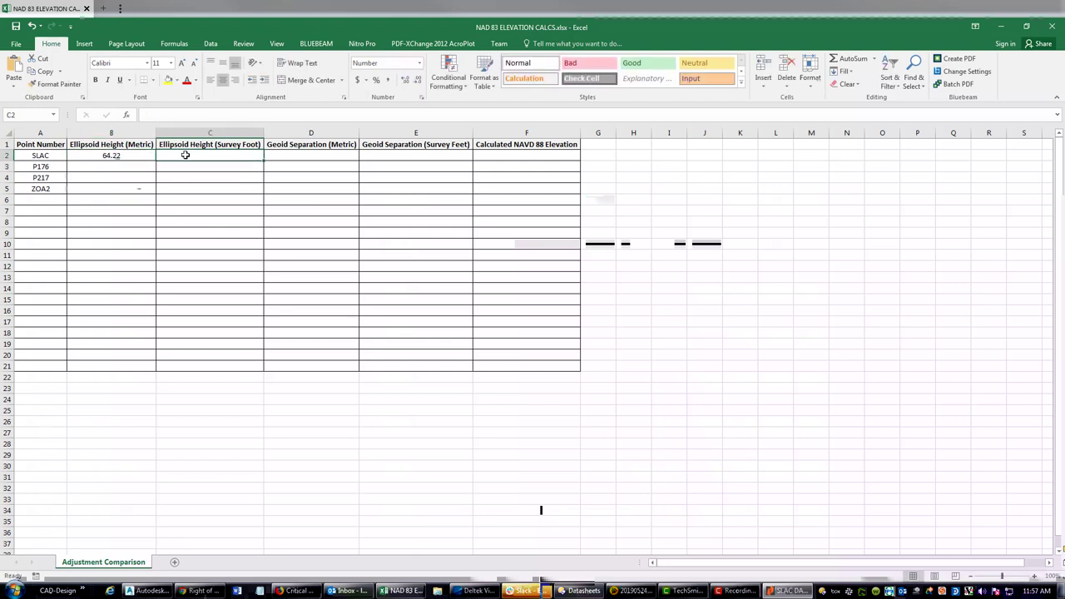
{"action": "key", "text": "Right"}
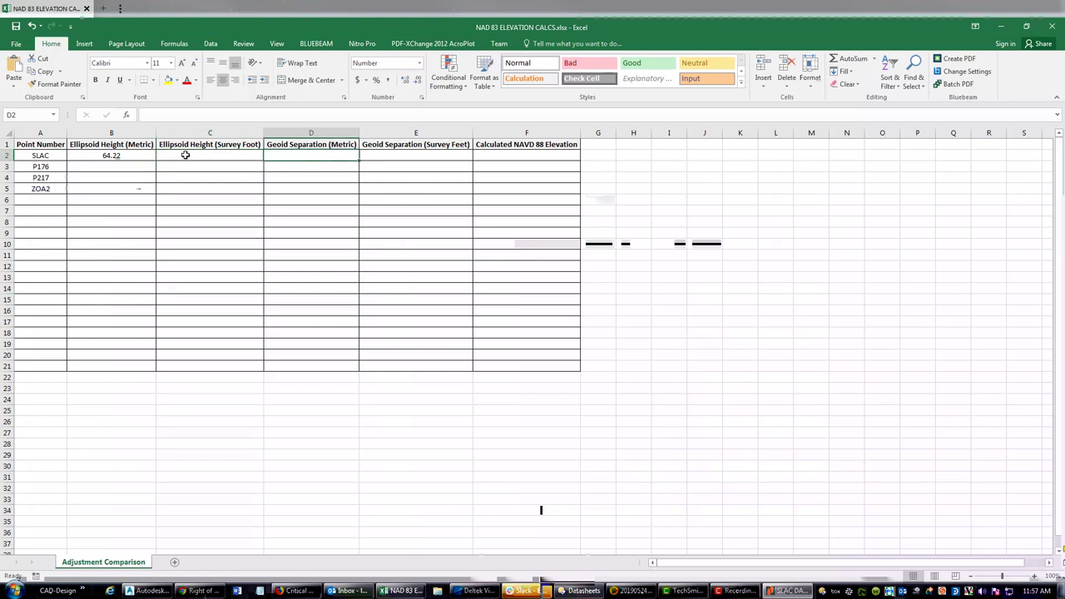
{"action": "type", "text": "-32"}
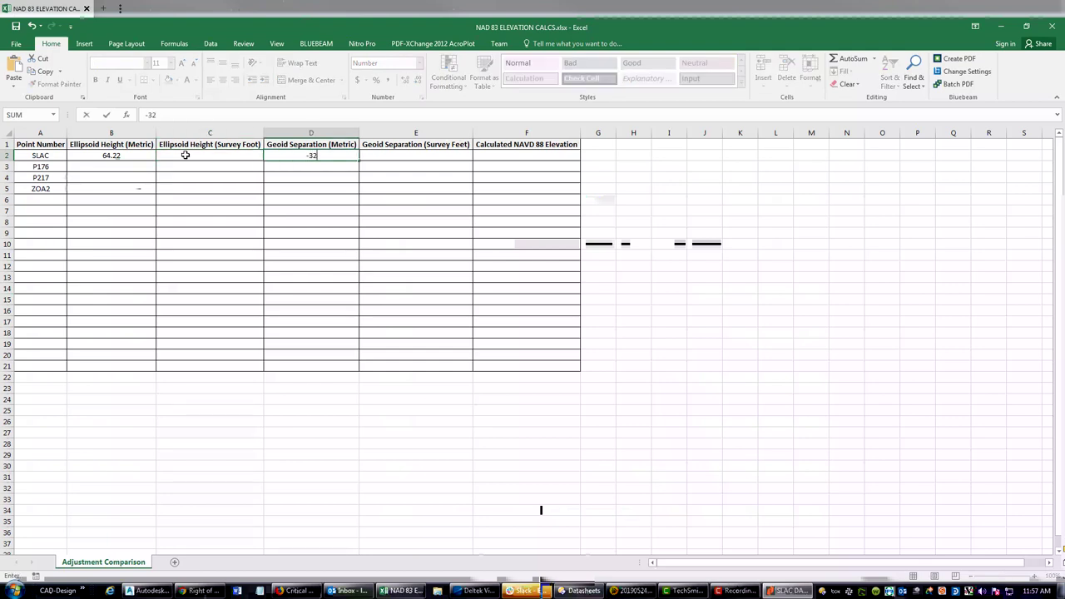
{"action": "type", "text": "."}
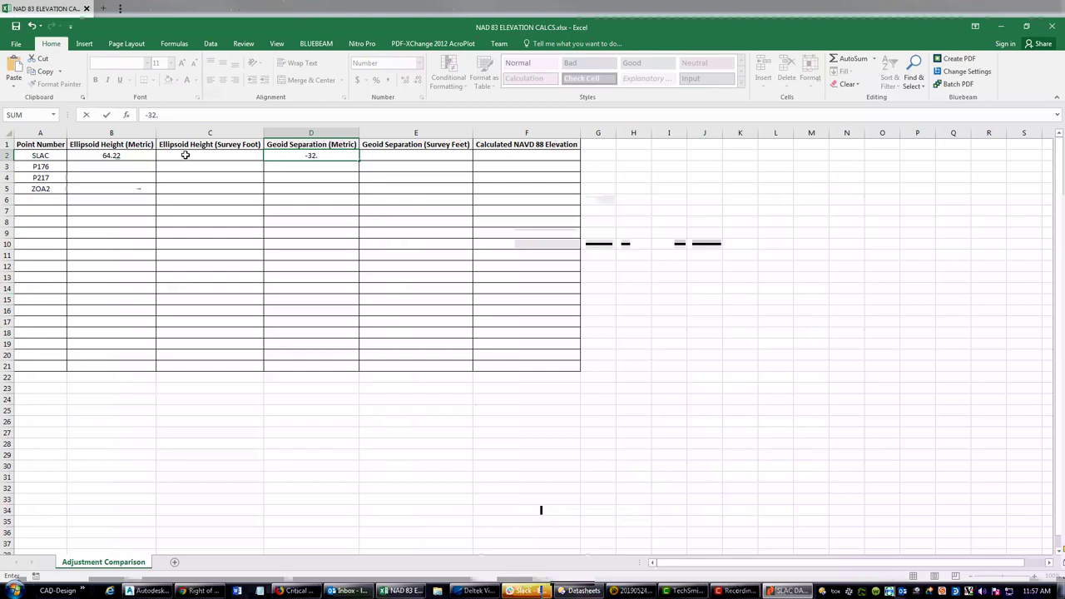
{"action": "type", "text": "58"}
{"action": "key", "text": "Return"}
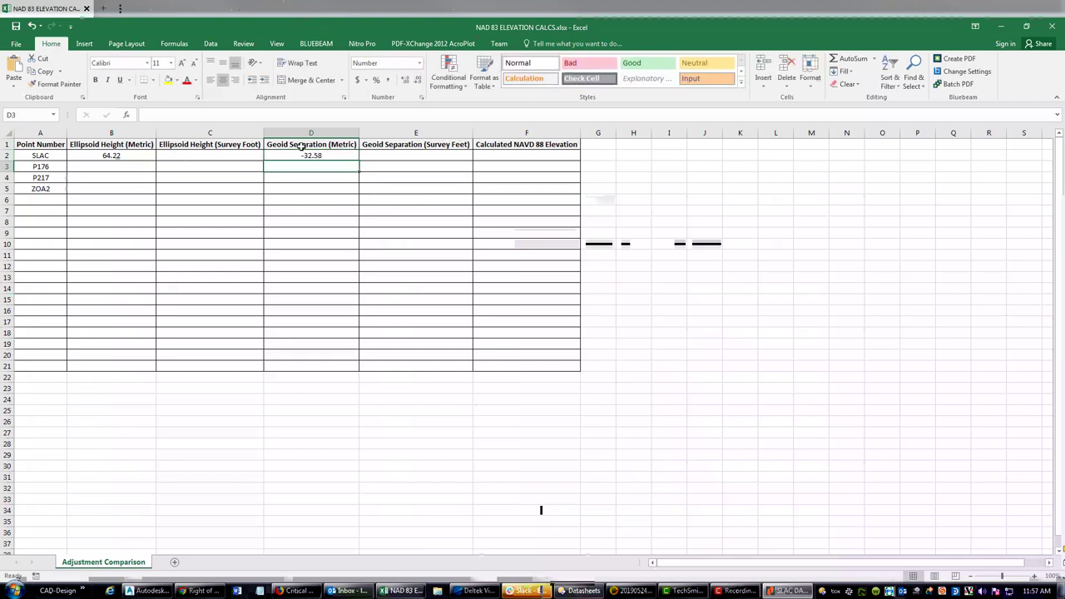
{"action": "left_click", "coordinate": [301, 155]}
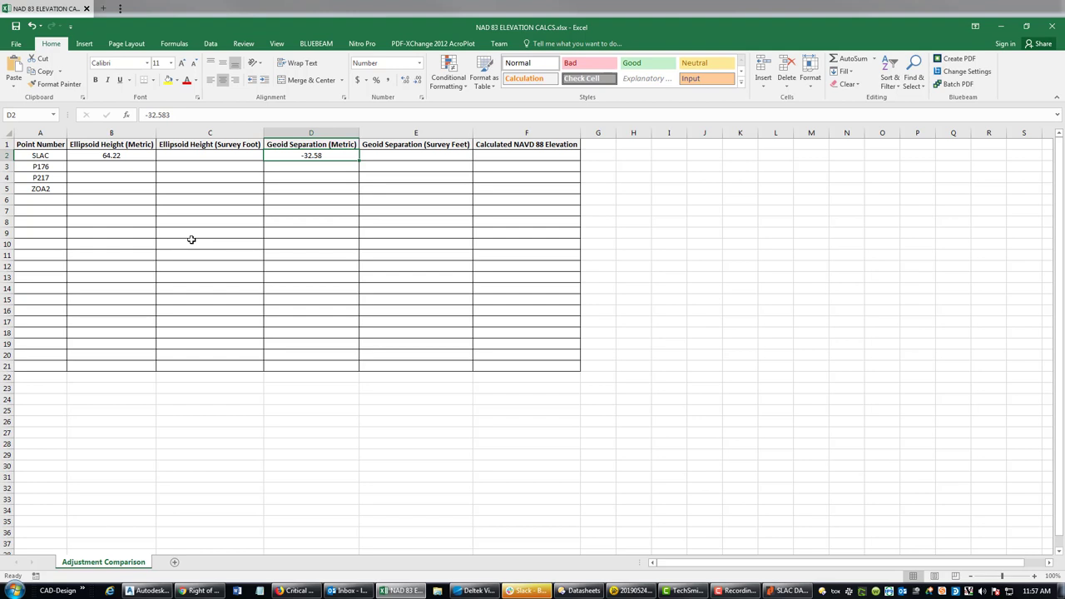
{"action": "left_click", "coordinate": [191, 165]}
{"action": "left_click", "coordinate": [163, 154]}
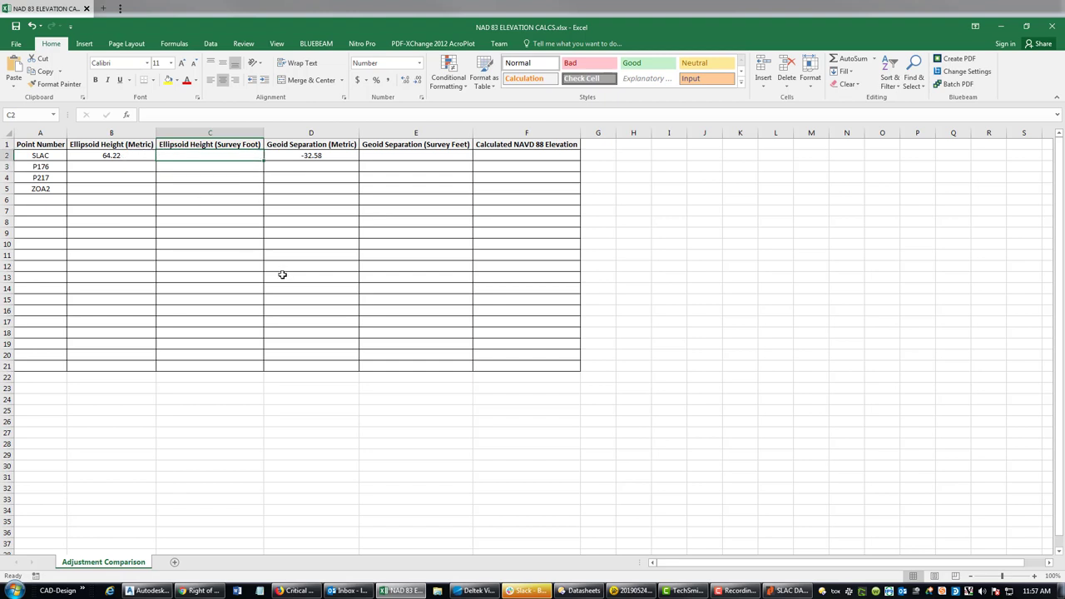
- Convert SLAC's ellipsoid height to survey feet with =3.2800833333333333333*B2 in C2, copied into E2
{"action": "type", "text": "="}
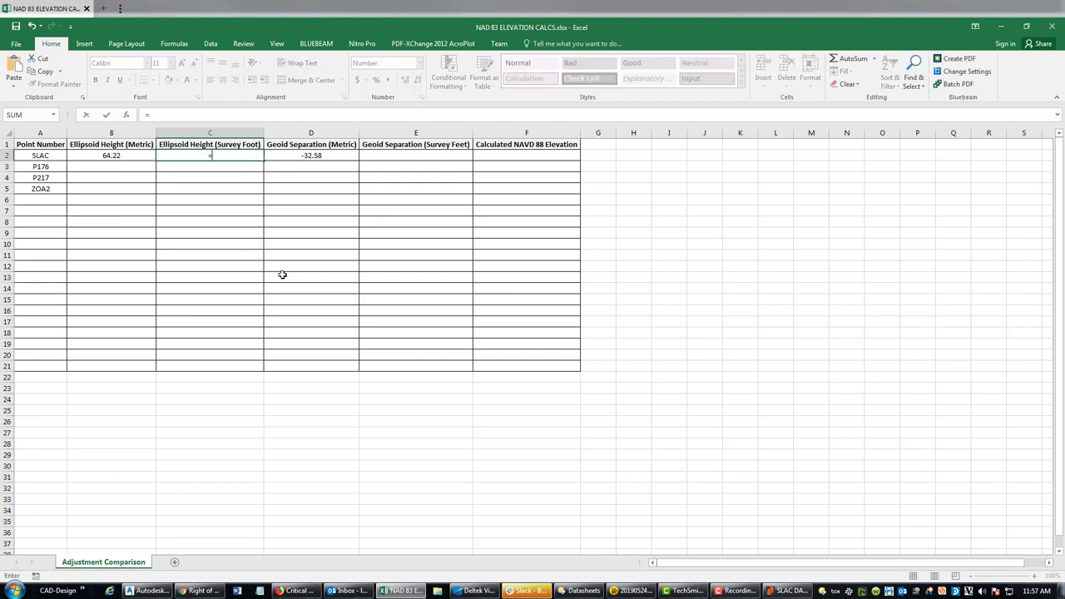
{"action": "type", "text": "3.2800833333333"}
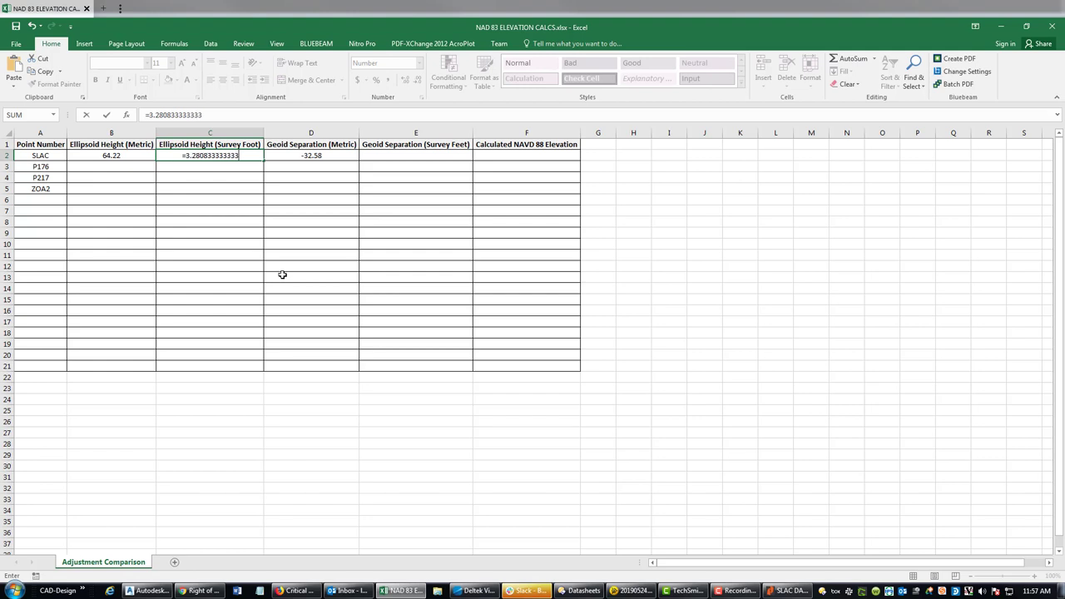
{"action": "type", "text": "333333*"}
{"action": "left_click", "coordinate": [104, 160]}
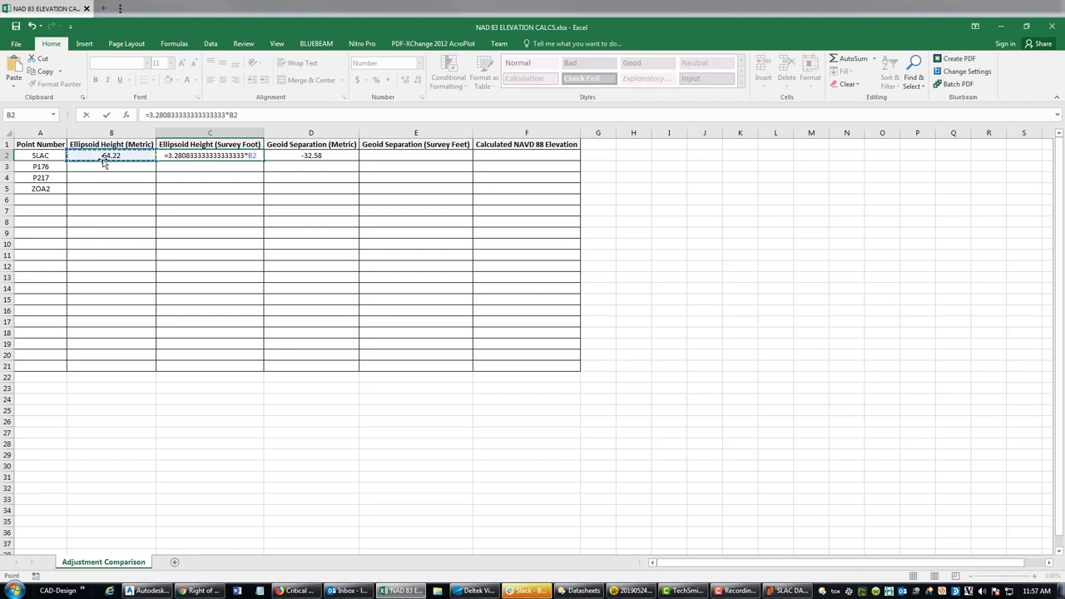
{"action": "key", "text": "Return"}
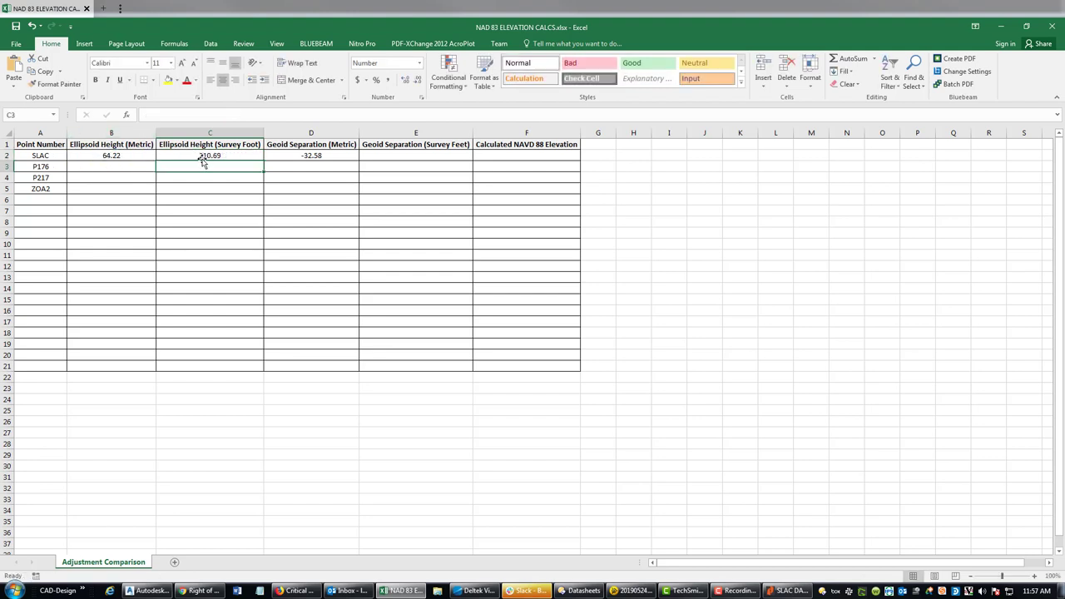
{"action": "left_click", "coordinate": [203, 158]}
{"action": "key", "text": "ctrl+c"}
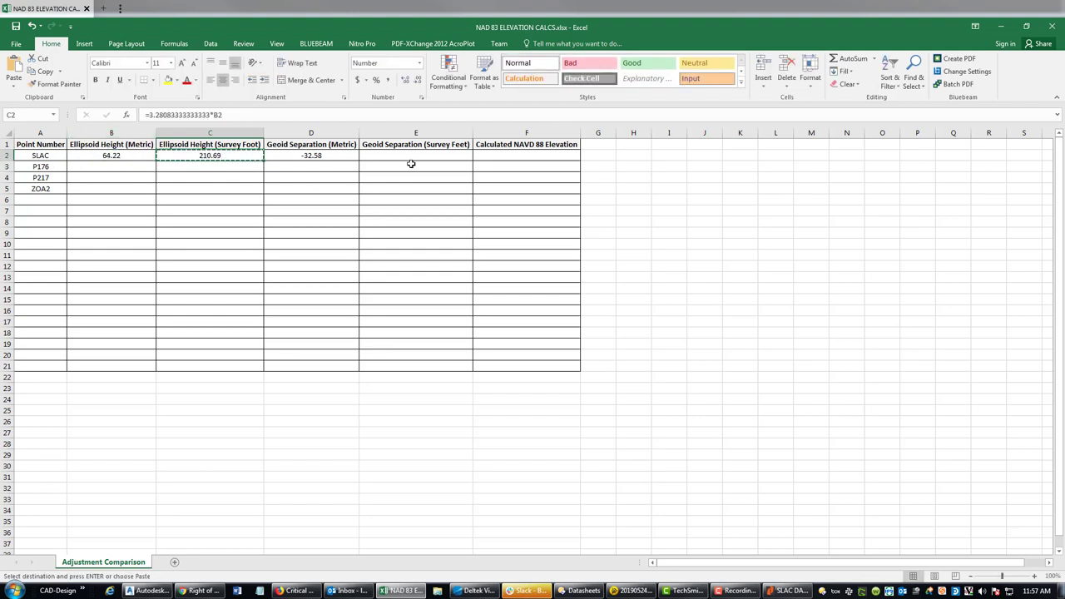
{"action": "left_click", "coordinate": [411, 158]}
{"action": "key", "text": "ctrl+v"}
{"action": "left_click", "coordinate": [400, 240]}
{"action": "left_click", "coordinate": [429, 156]}
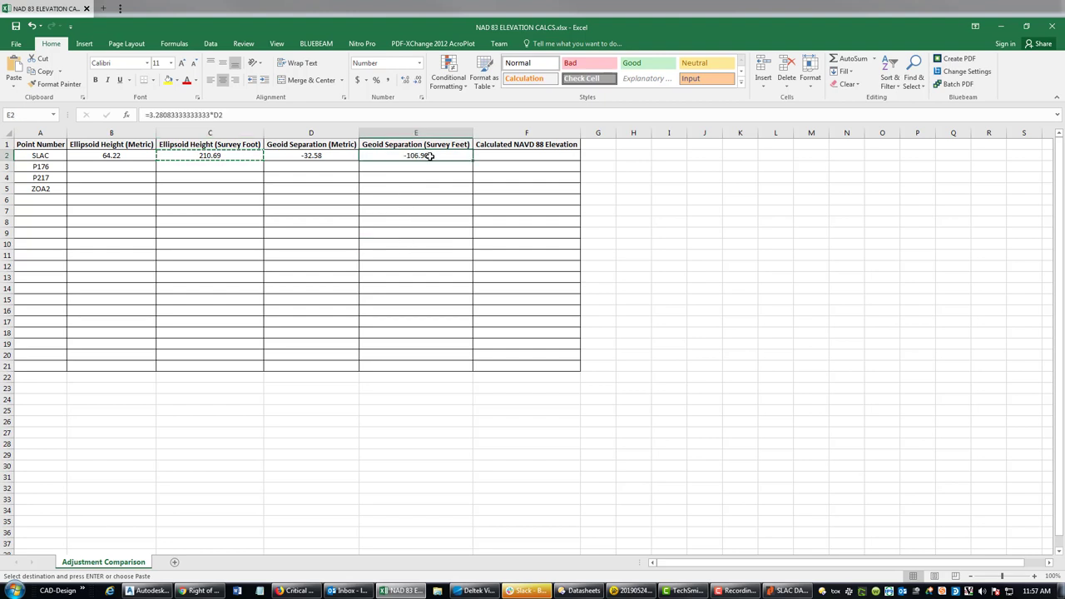
{"action": "key", "text": "Escape"}
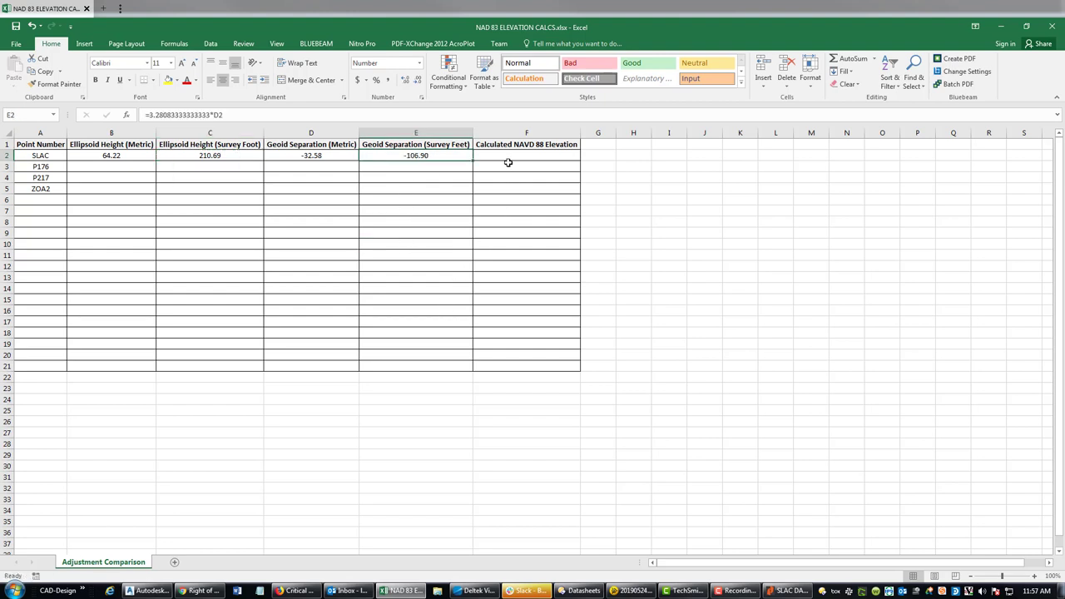
- Enter =C2-D2 in F2 to get SLAC's NAVD 88 elevation of 243.27
{"action": "left_click", "coordinate": [508, 156]}
{"action": "type", "text": "="}
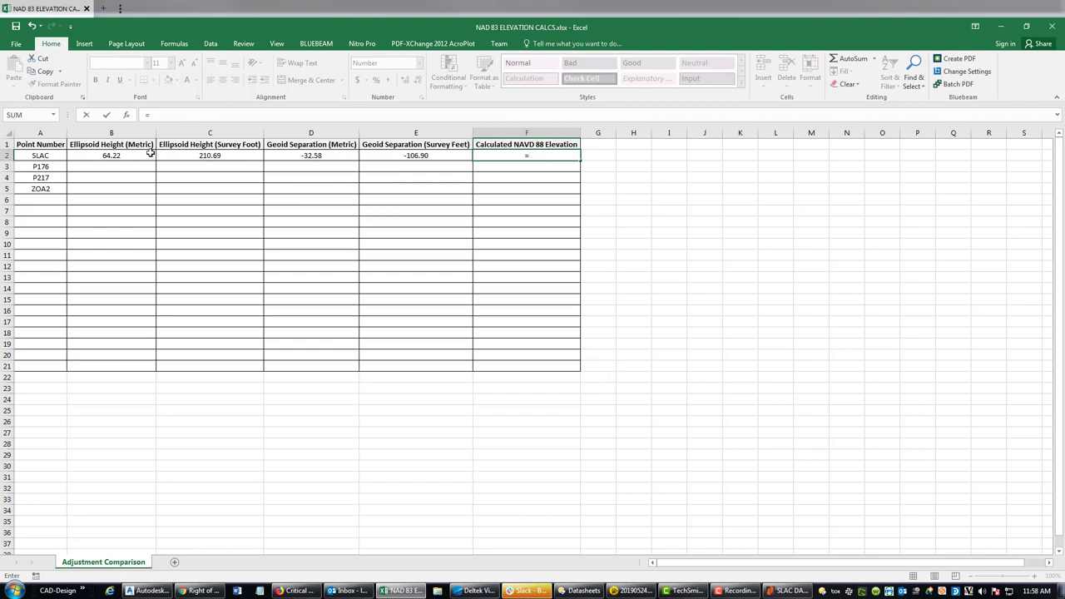
{"action": "left_click", "coordinate": [191, 156]}
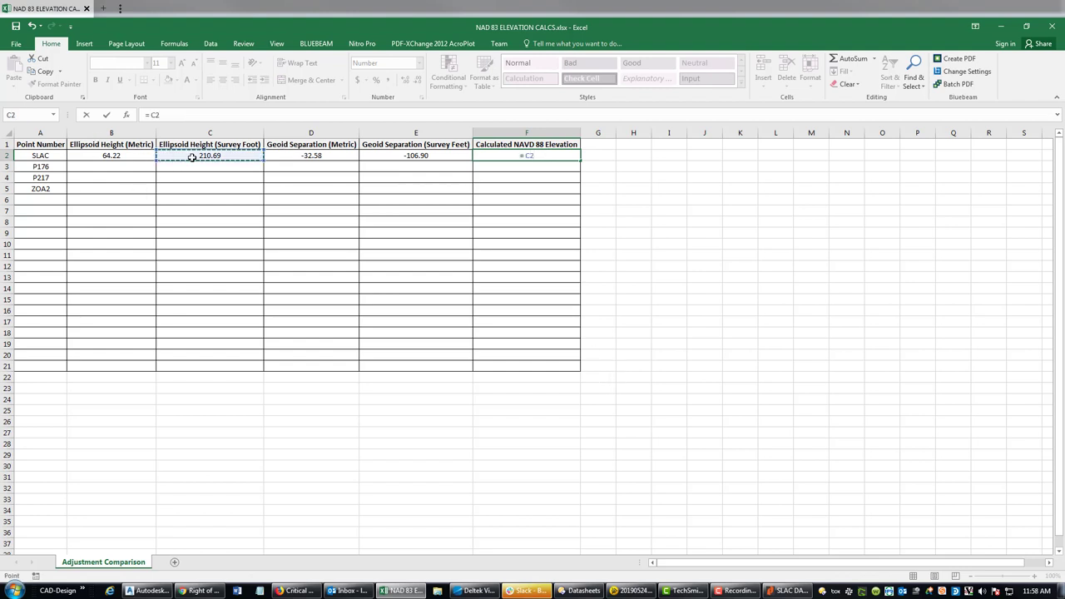
{"action": "type", "text": "-"}
{"action": "left_click", "coordinate": [298, 155]}
{"action": "key", "text": "Return"}
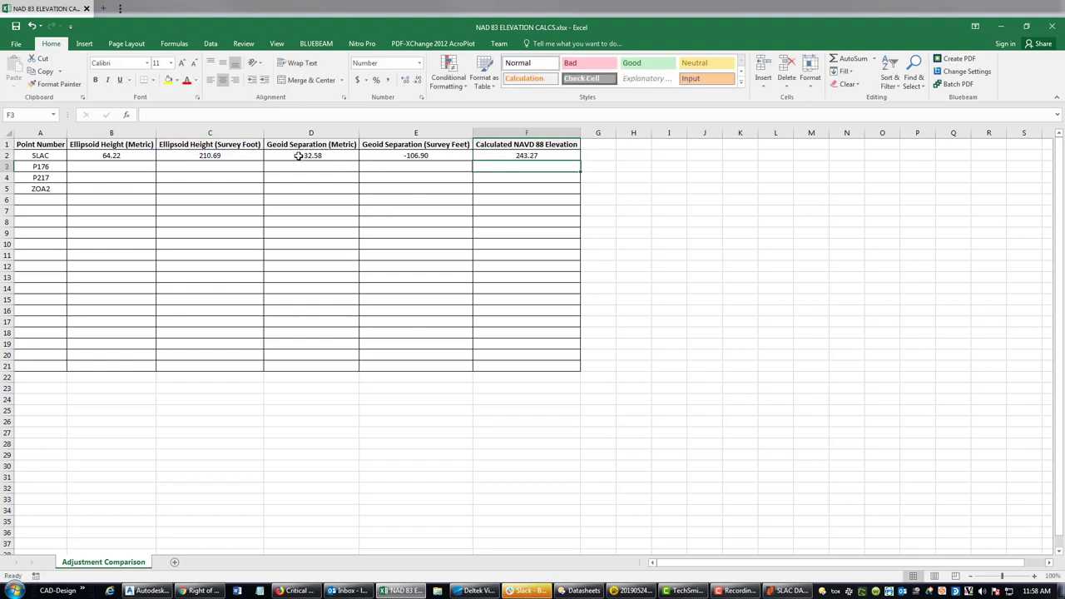
{"action": "left_click", "coordinate": [527, 156]}
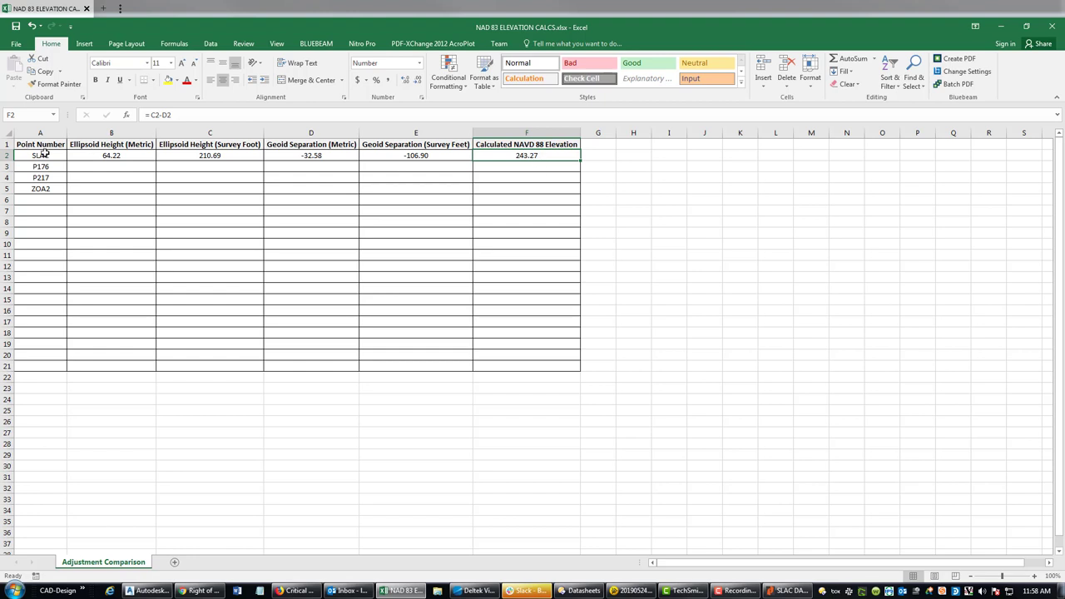
{"action": "left_click", "coordinate": [532, 166]}
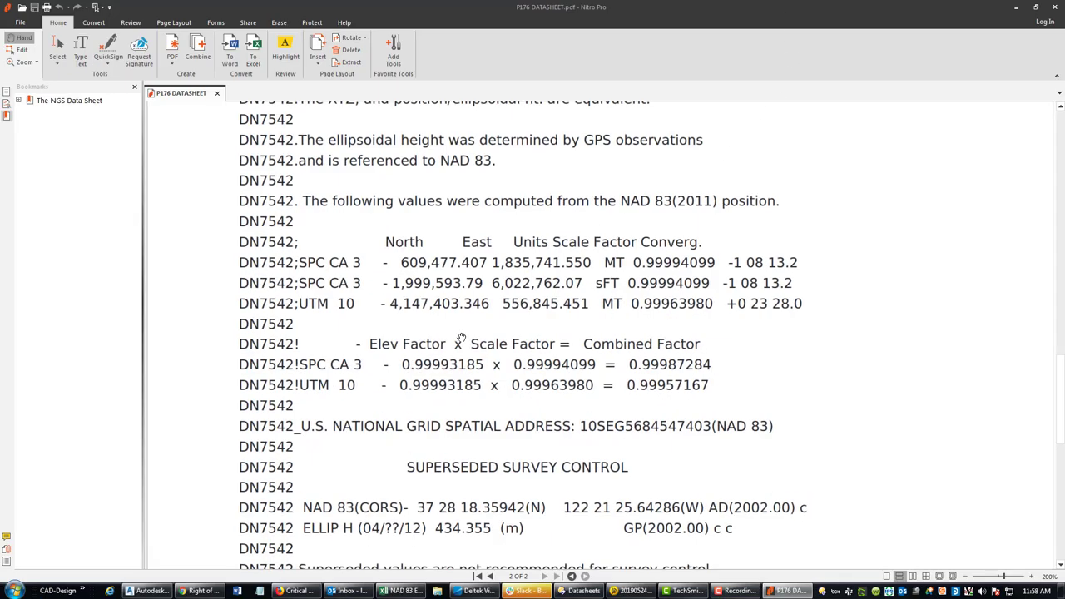
- Select P176's ellipsoid height 434.347 m and geoid height -32.590 m, then return to Excel
{"action": "scroll", "coordinate": [482, 327], "scroll_direction": "up", "scroll_amount": 3}
{"action": "scroll", "coordinate": [487, 324], "scroll_direction": "up", "scroll_amount": 12}
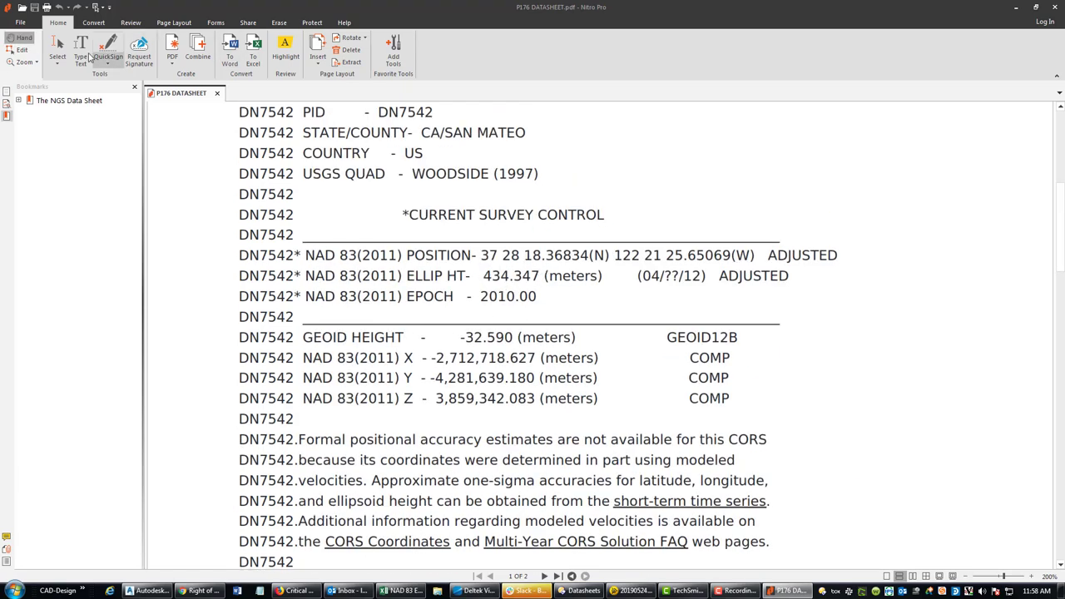
{"action": "left_click", "coordinate": [56, 50]}
{"action": "left_click_drag", "start_coordinate": [307, 279], "coordinate": [796, 288]}
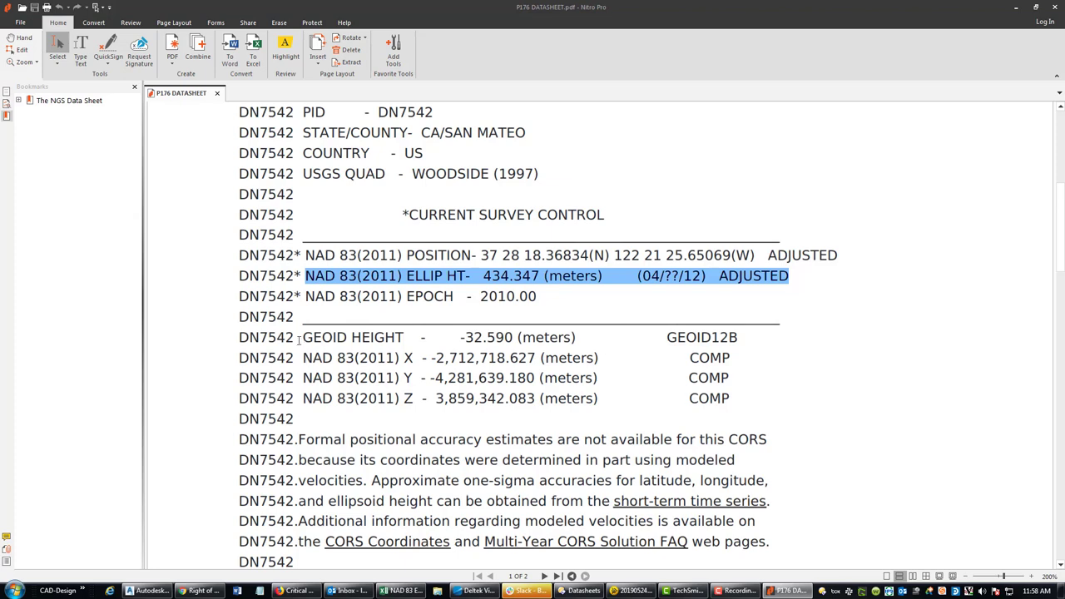
{"action": "left_click_drag", "start_coordinate": [304, 337], "coordinate": [740, 339]}
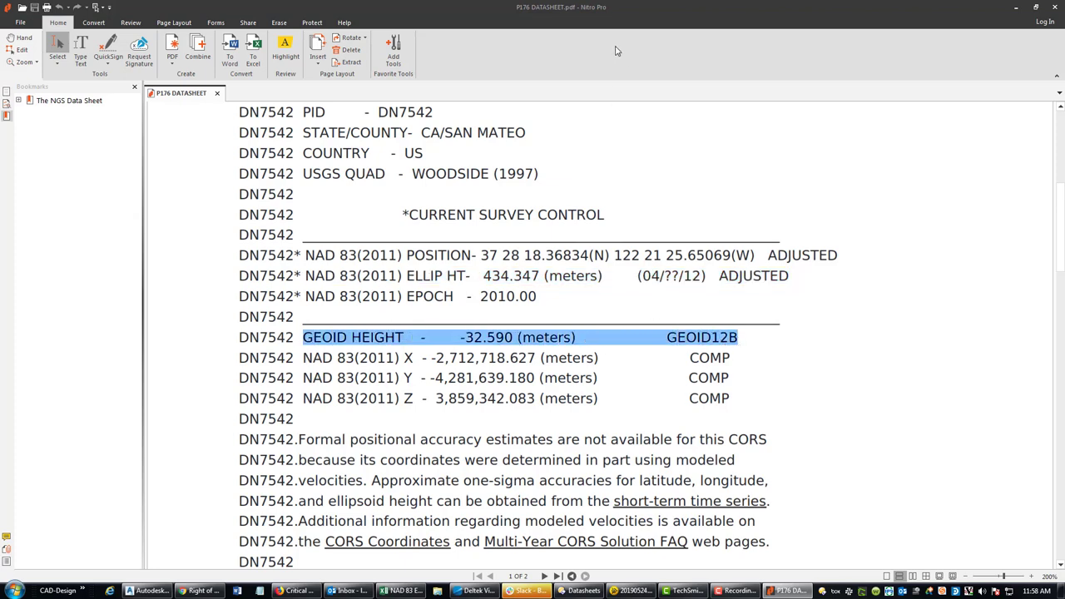
{"action": "key", "text": "alt+Tab"}
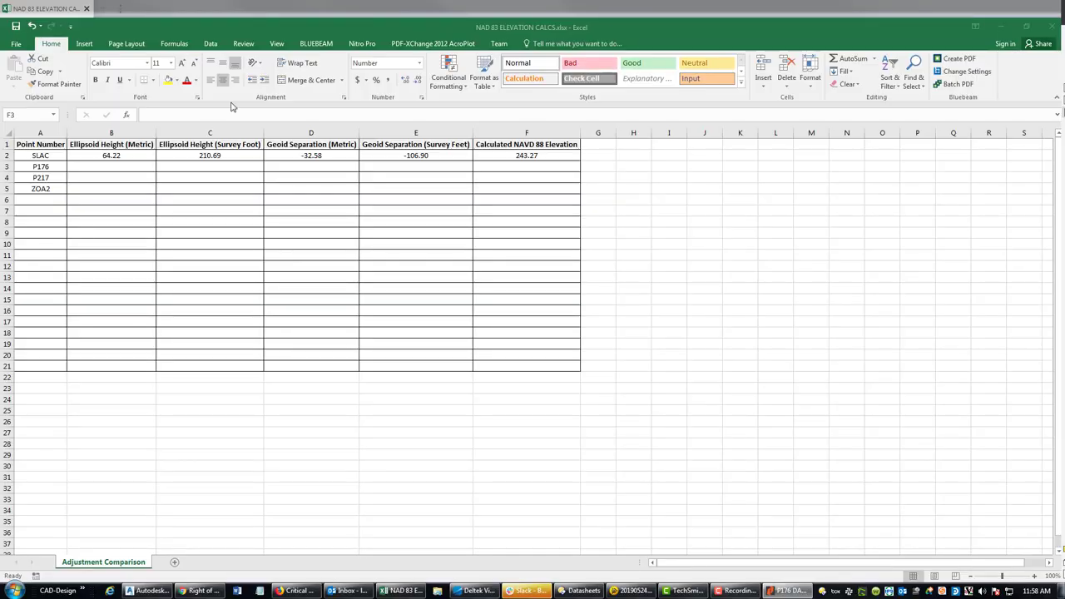
- Enter 434.347 in B3 and -32.59 in D3 for P176
{"action": "left_click", "coordinate": [146, 166]}
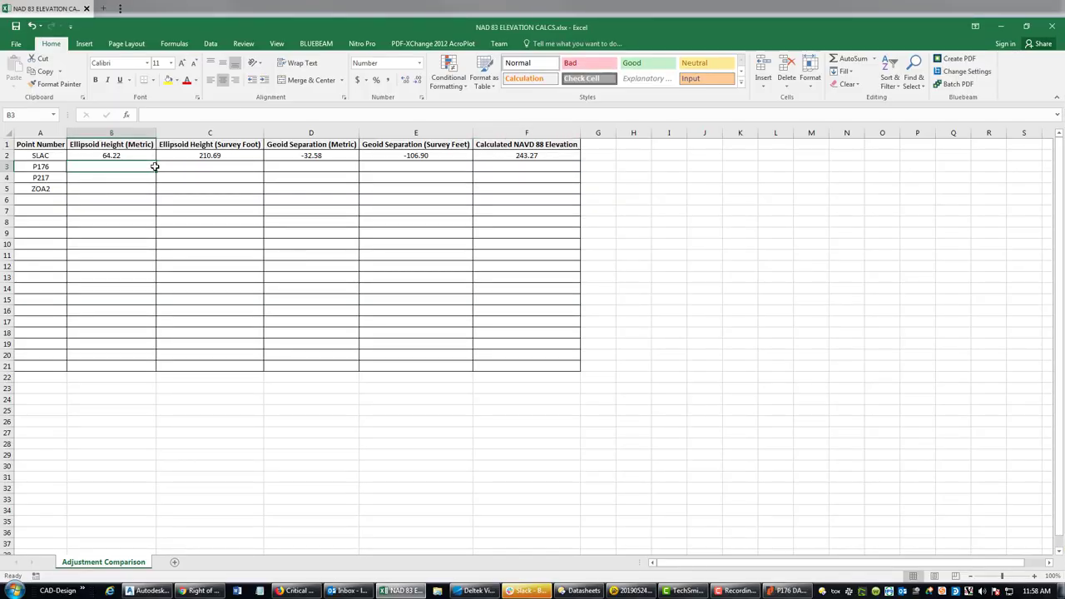
{"action": "type", "text": "43"}
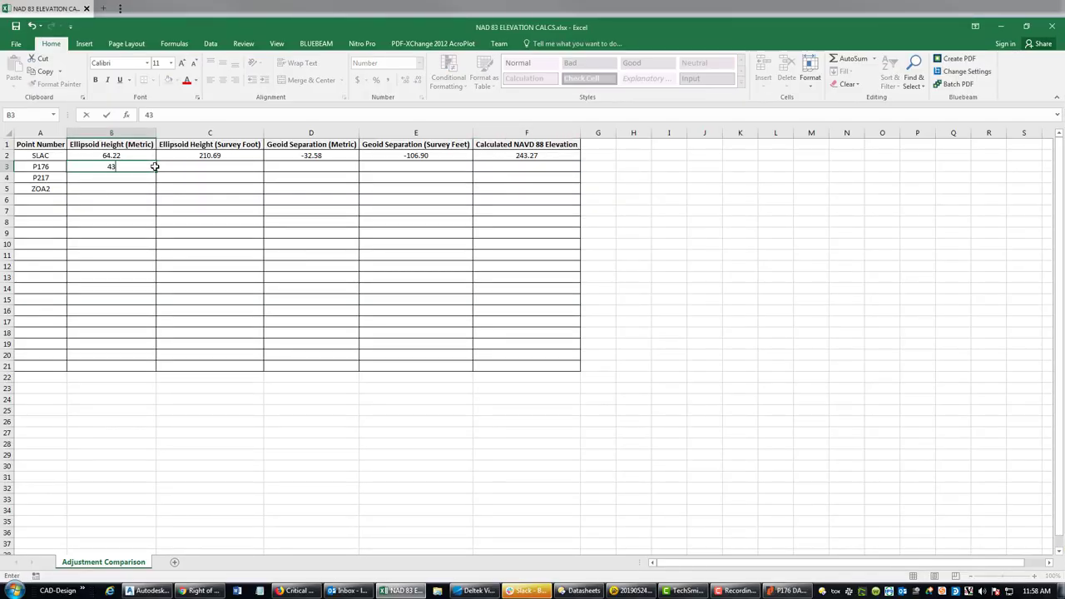
{"action": "type", "text": "4.347"}
{"action": "key", "text": "Return"}
{"action": "key", "text": "Up"}
{"action": "key", "text": "Right"}
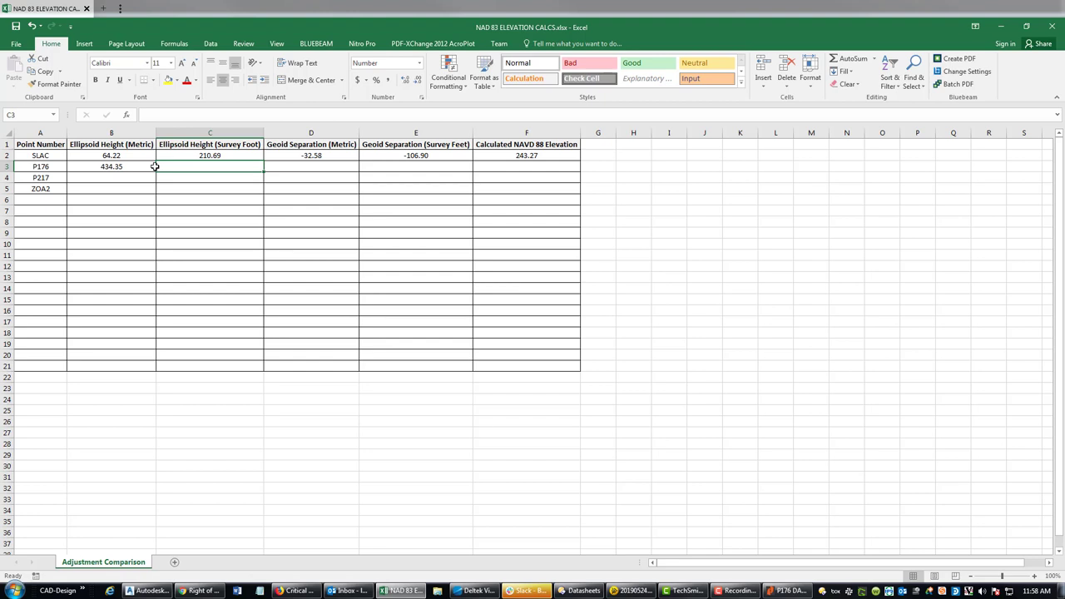
{"action": "type", "text": "="}
{"action": "key", "text": "Escape"}
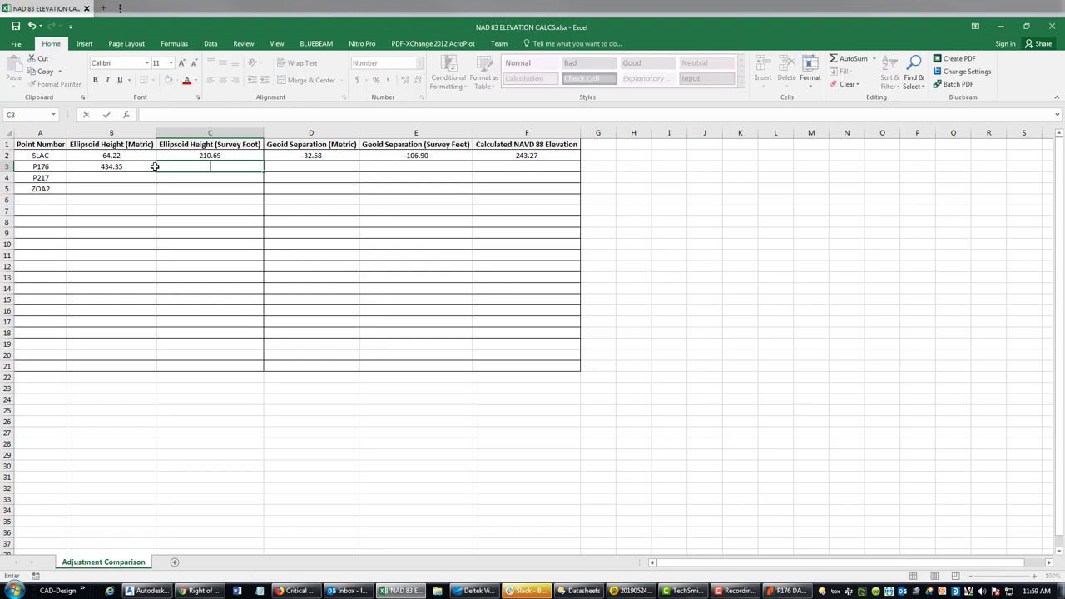
{"action": "key", "text": "Right"}
{"action": "type", "text": "-"}
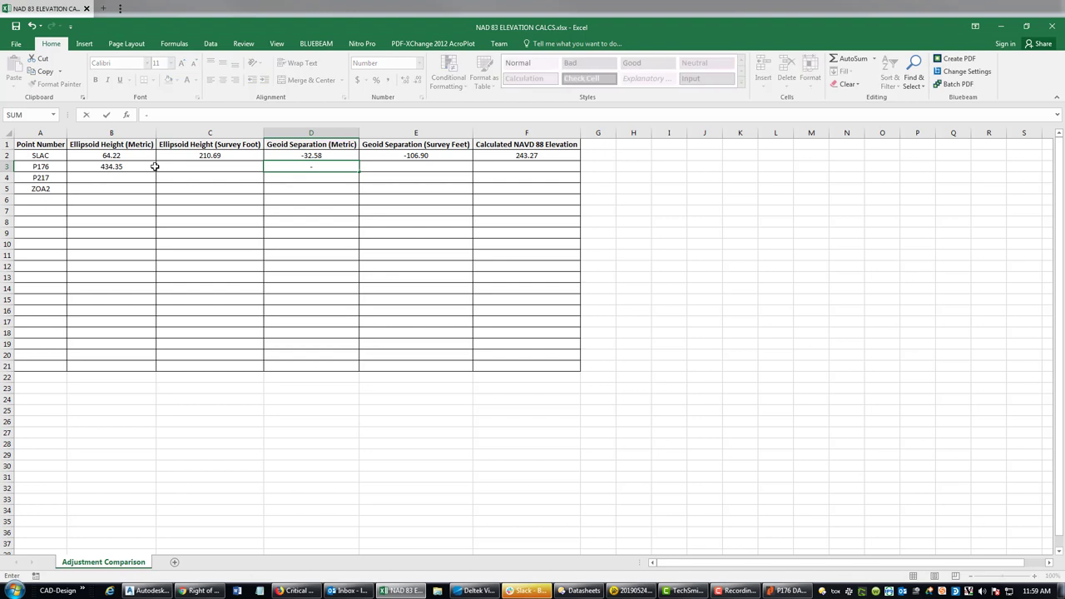
{"action": "type", "text": "32.59"}
{"action": "key", "text": "Return"}
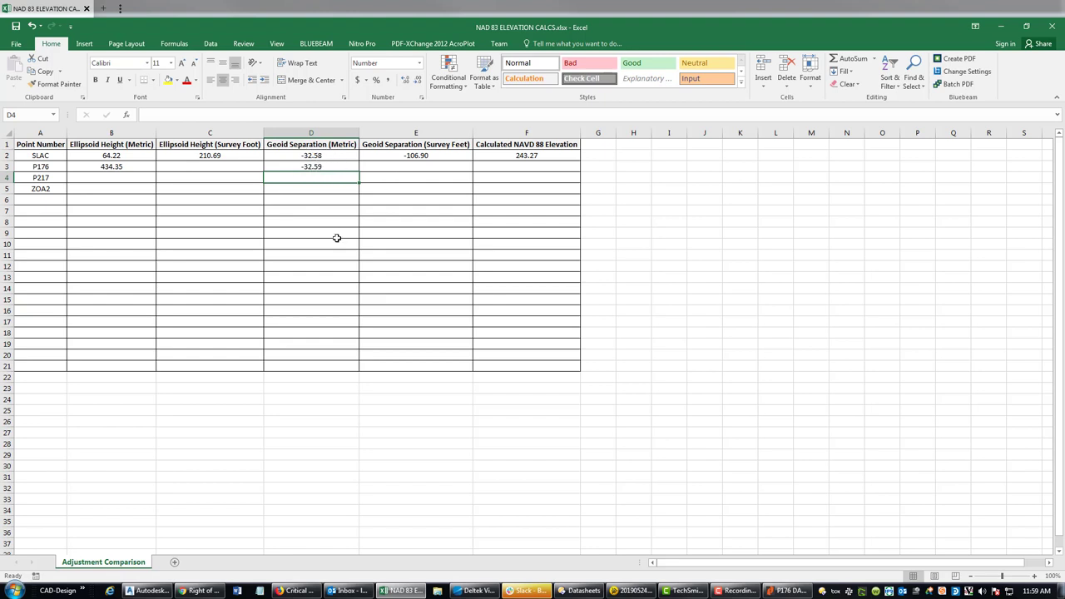
- Fill the C2 and E2 survey-foot conversion formulas down through rows 3–5
{"action": "left_click", "coordinate": [217, 170]}
{"action": "left_click", "coordinate": [192, 157]}
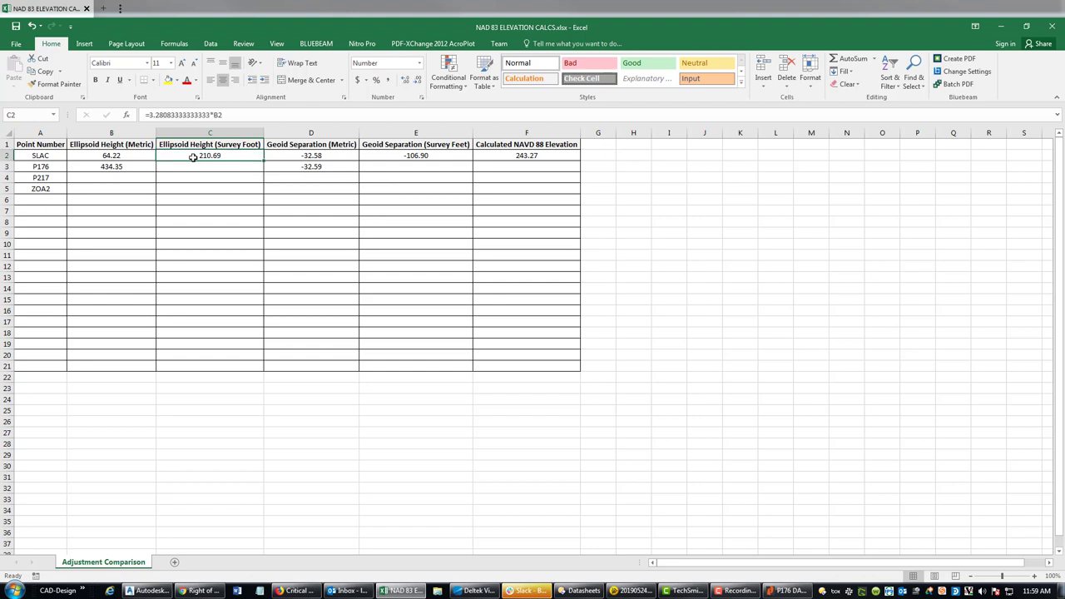
{"action": "key", "text": "ctrl+c"}
{"action": "left_click_drag", "start_coordinate": [205, 169], "coordinate": [208, 189]}
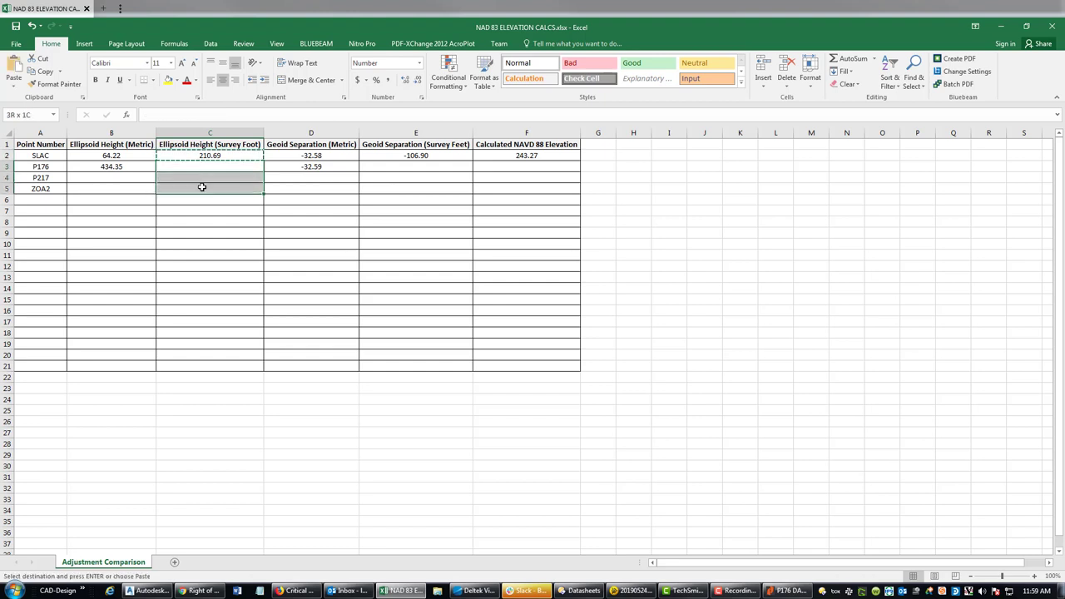
{"action": "key", "text": "ctrl+v"}
{"action": "left_click", "coordinate": [413, 156]}
{"action": "key", "text": "ctrl+c"}
{"action": "left_click_drag", "start_coordinate": [417, 169], "coordinate": [413, 188]}
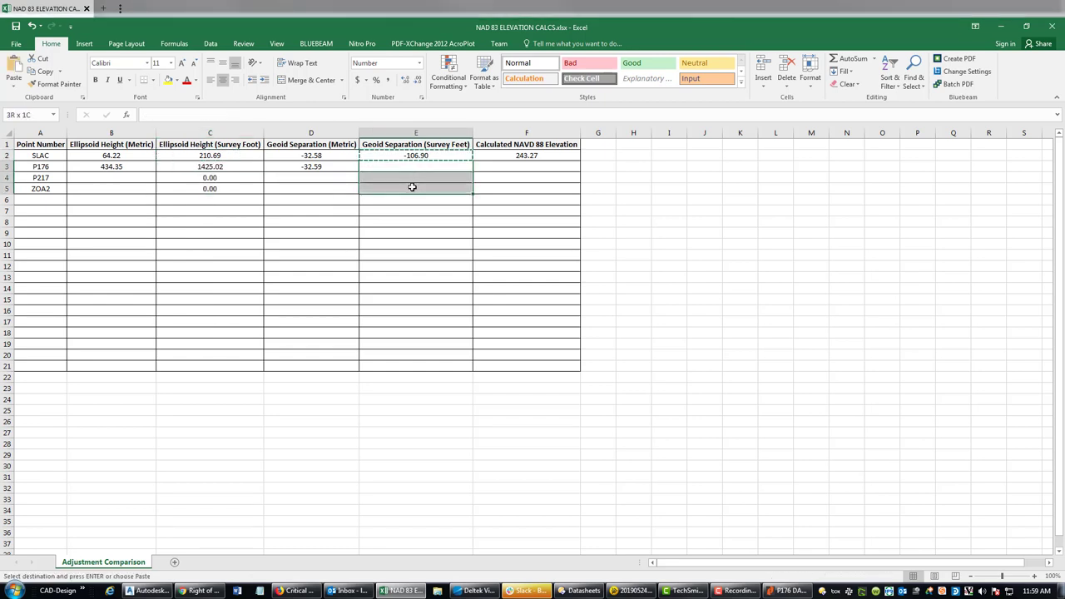
{"action": "key", "text": "ctrl+v"}
- Fill the F2 elevation formula down to F5, giving P176 1457.61, P217 224.30, ZOA2 21.27
{"action": "left_click", "coordinate": [490, 157]}
{"action": "key", "text": "ctrl+c"}
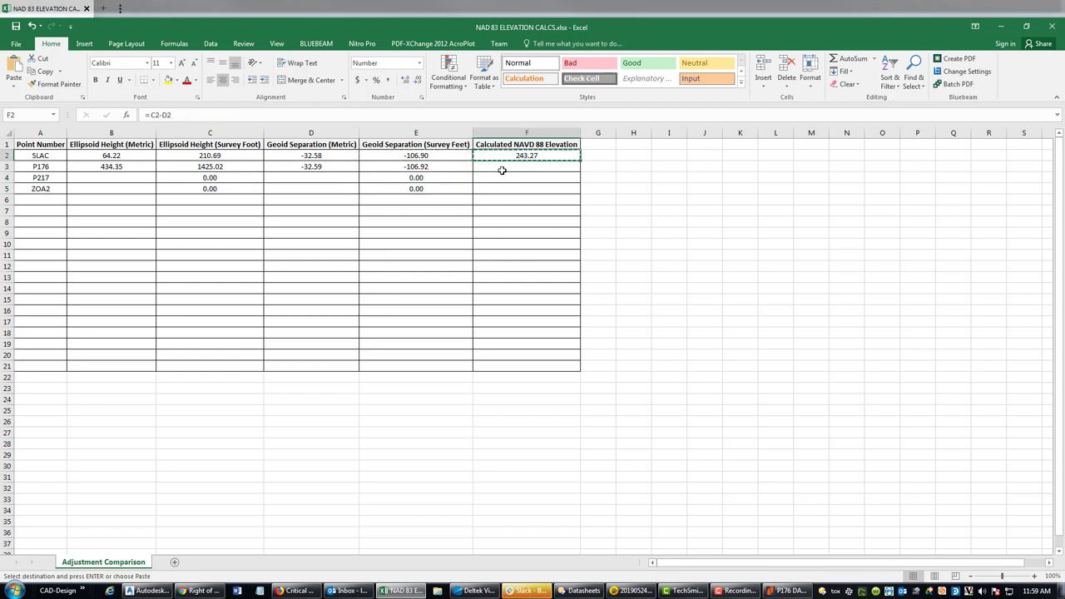
{"action": "left_click_drag", "start_coordinate": [502, 170], "coordinate": [499, 188]}
{"action": "key", "text": "ctrl+v"}
{"action": "left_click", "coordinate": [385, 265]}
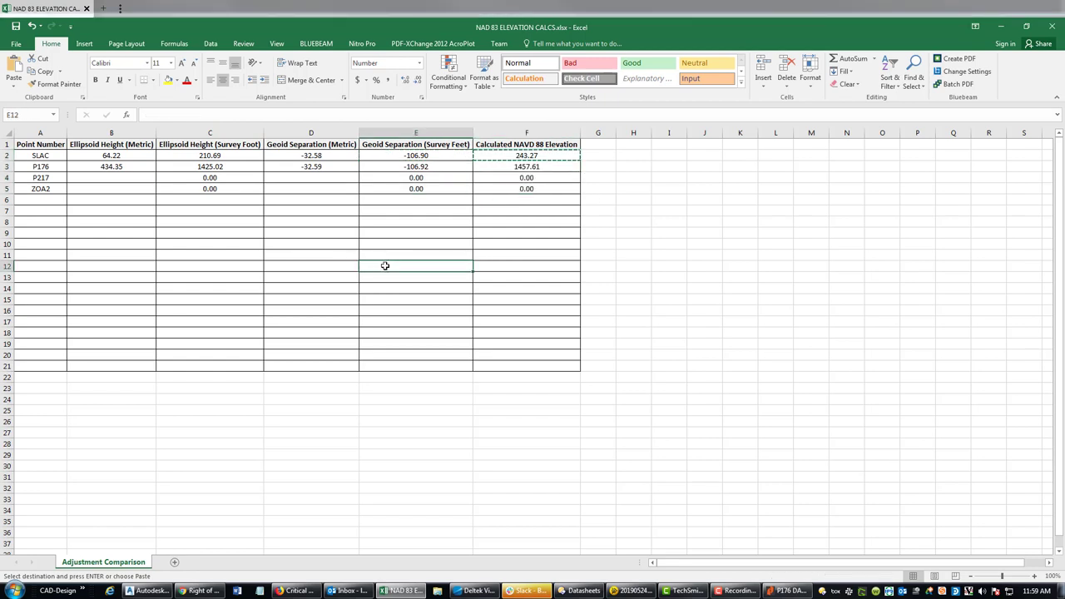
{"action": "left_click", "coordinate": [291, 256]}
{"action": "key", "text": "Escape"}
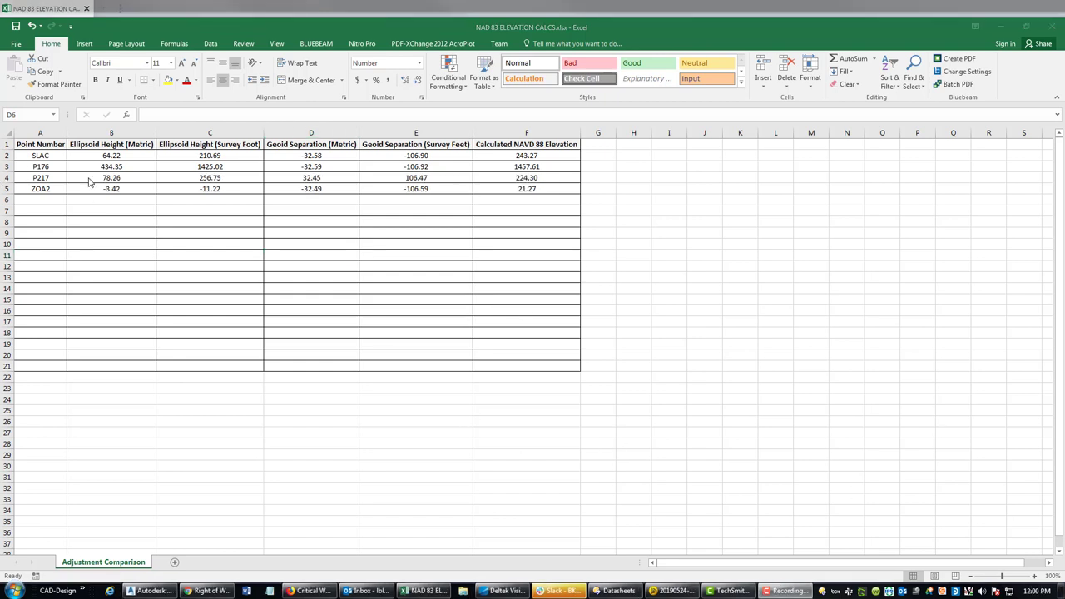
- Review the four elevations in F2:F5, save the workbook, and minimize Excel to the desktop
{"action": "left_click", "coordinate": [116, 186]}
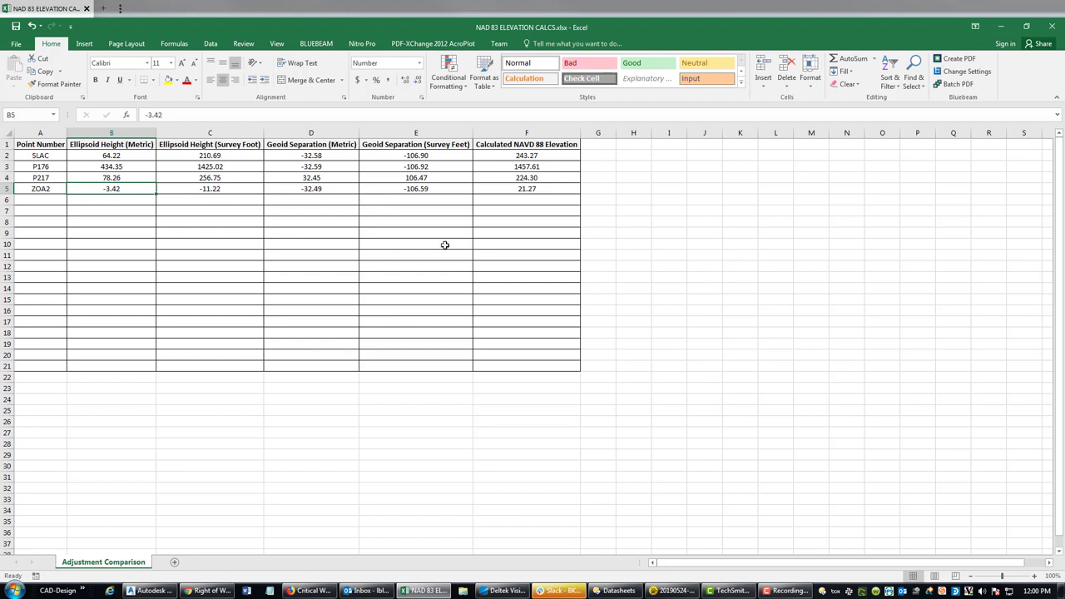
{"action": "left_click_drag", "start_coordinate": [544, 158], "coordinate": [544, 190]}
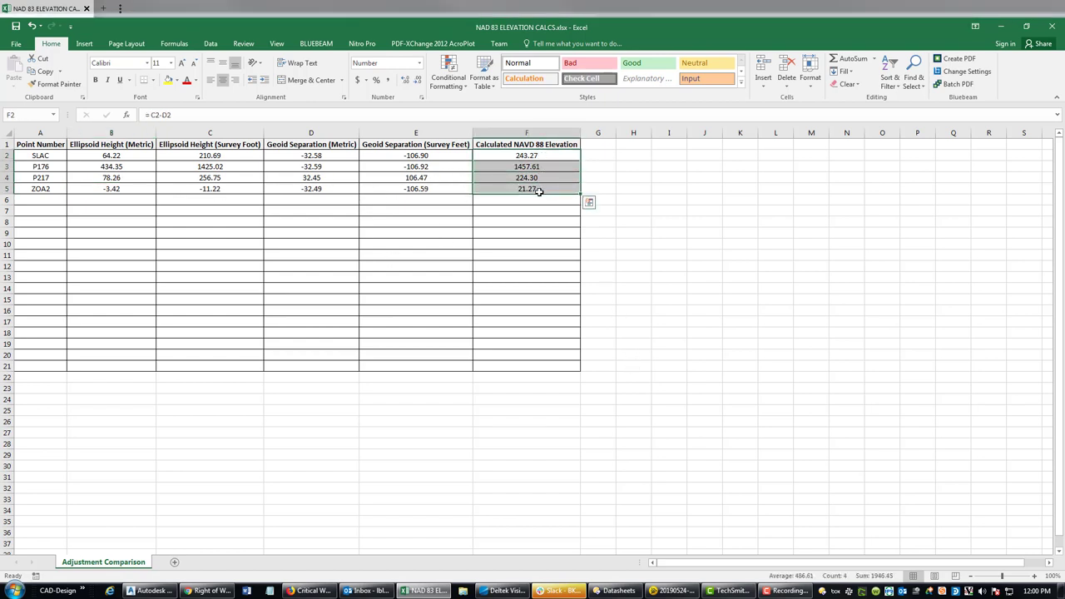
{"action": "left_click", "coordinate": [728, 233]}
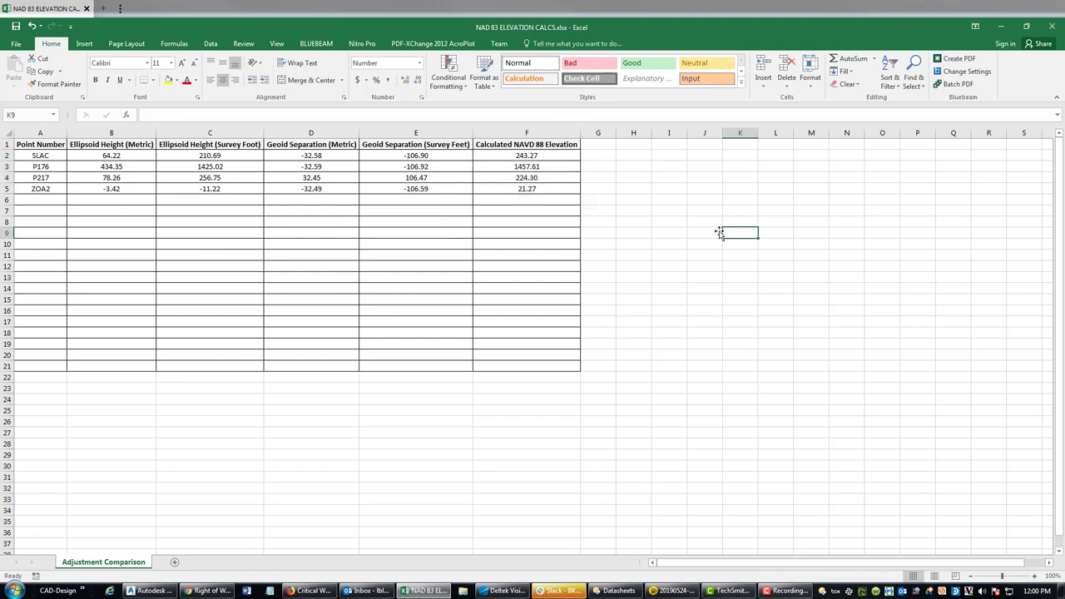
{"action": "left_click", "coordinate": [14, 27]}
{"action": "double_click", "coordinate": [356, 26]}
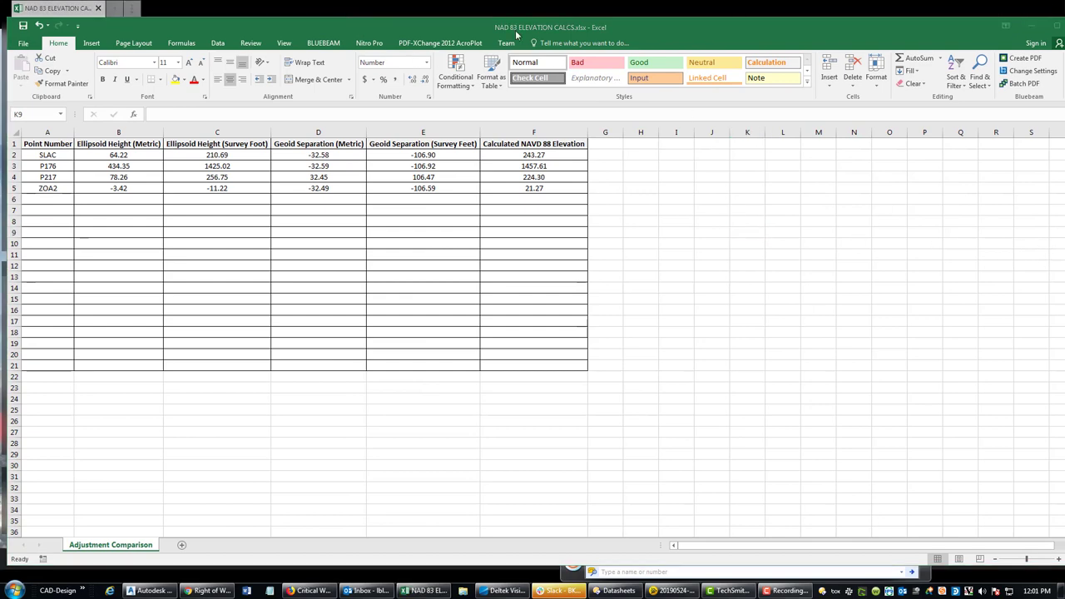
{"action": "key", "text": "super+d"}
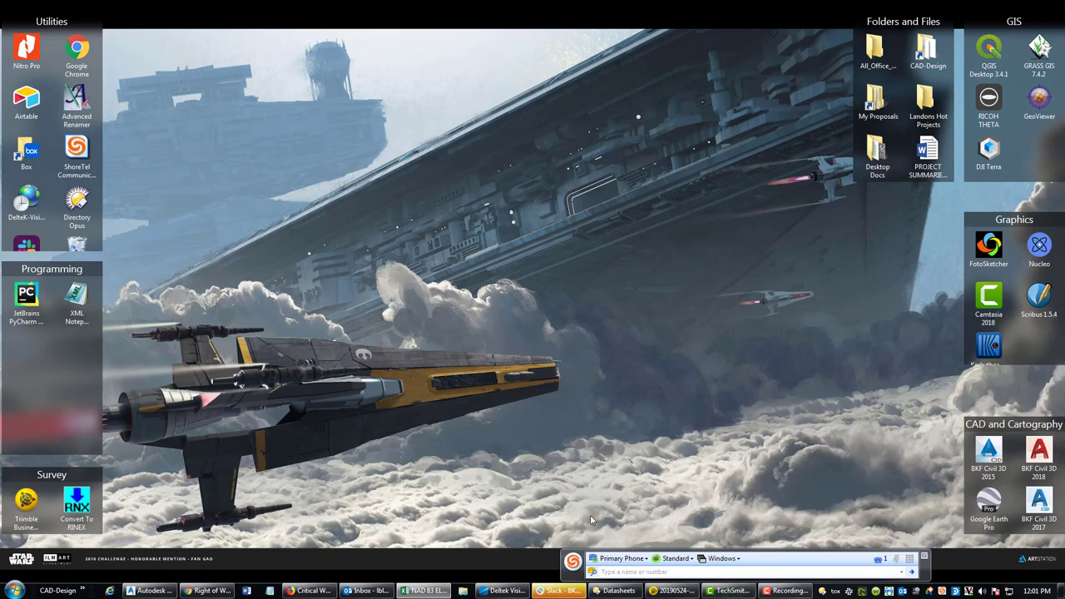
- Restore the MINIMALLY CONSTRIANED COORDINATE COMPARISON workbook and select D3 in the Record Elevation column
{"action": "left_click", "coordinate": [687, 593]}
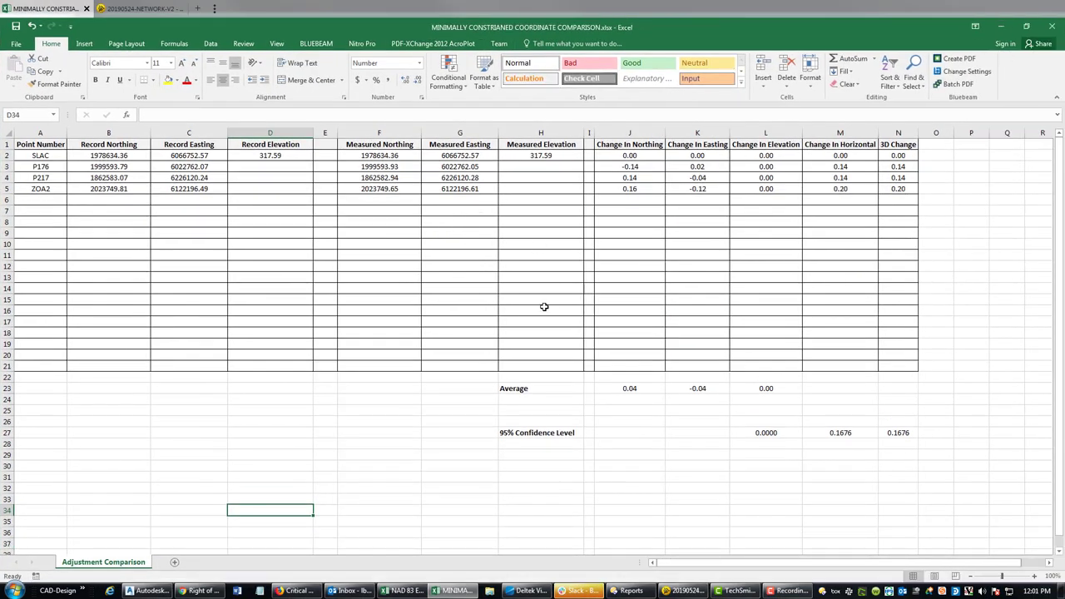
{"action": "left_click", "coordinate": [520, 324]}
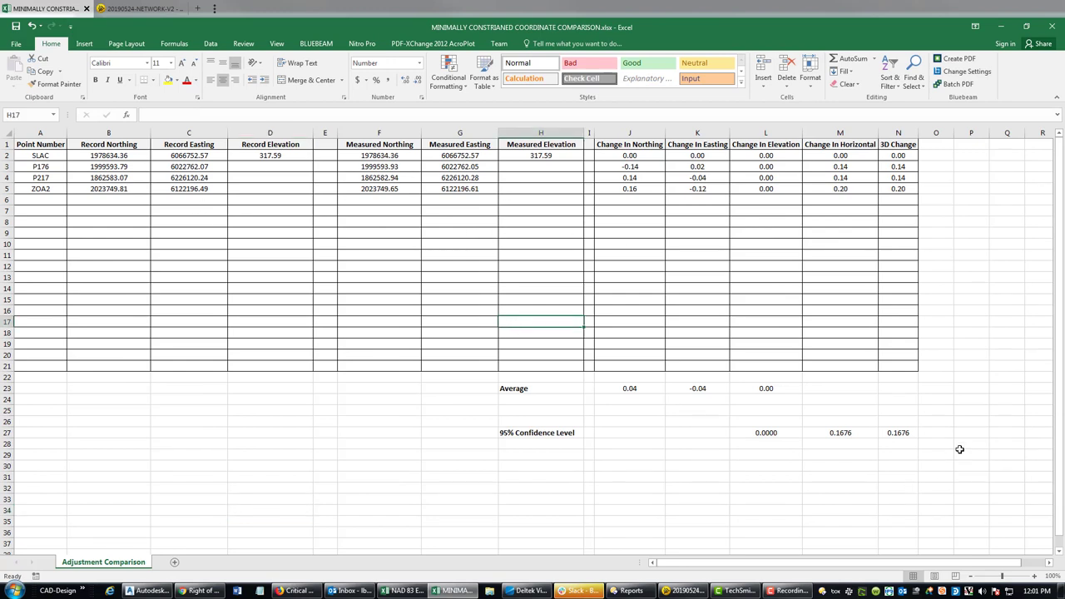
{"action": "left_click_drag", "start_coordinate": [960, 453], "coordinate": [648, 390]}
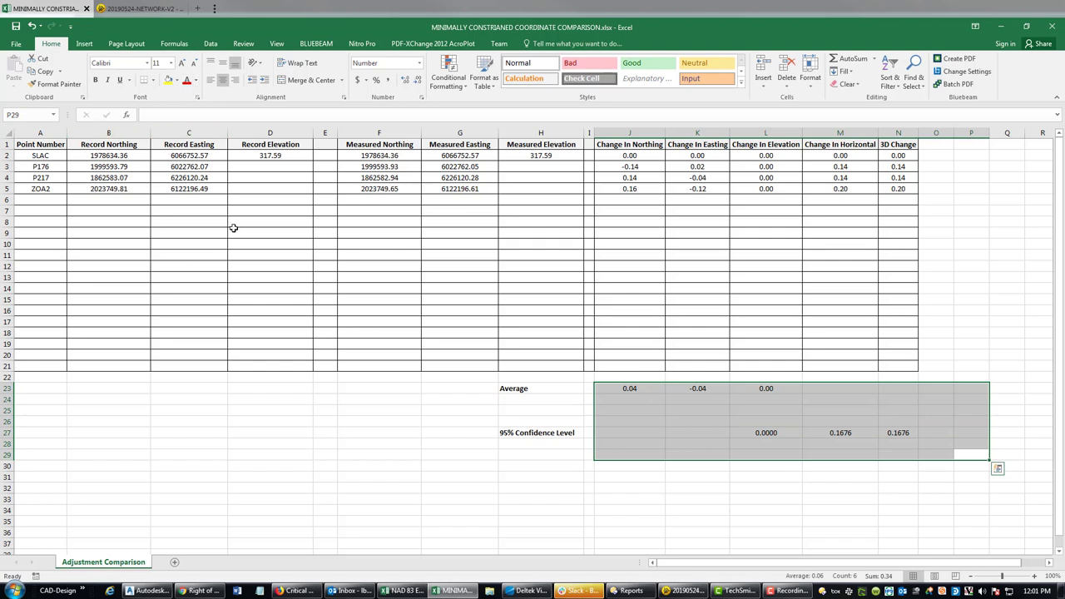
{"action": "left_click", "coordinate": [269, 451]}
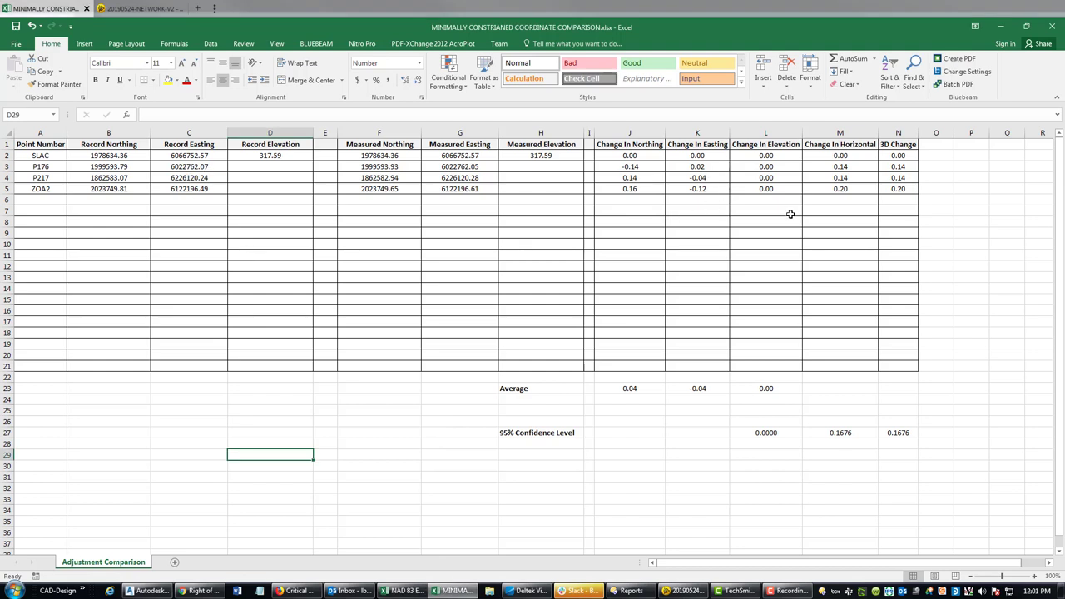
{"action": "left_click", "coordinate": [258, 174]}
- Enter record elevations 1457.61, 224.3 and 21.27 in D3:D5 for P176, P217 and ZOA2
{"action": "left_click", "coordinate": [260, 167]}
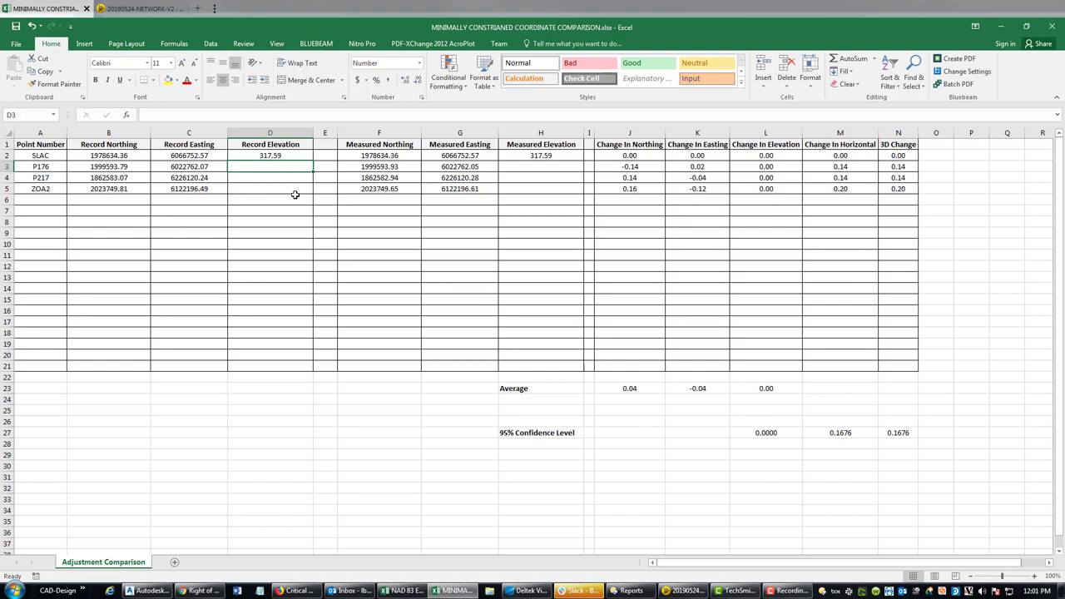
{"action": "type", "text": "1457"}
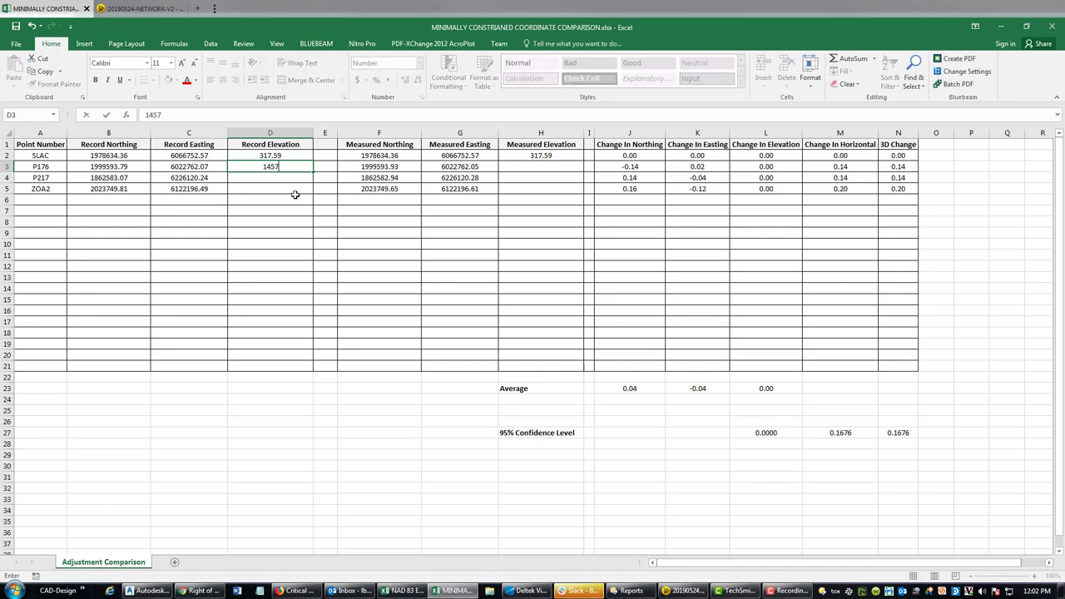
{"action": "type", "text": ".61"}
{"action": "key", "text": "Return"}
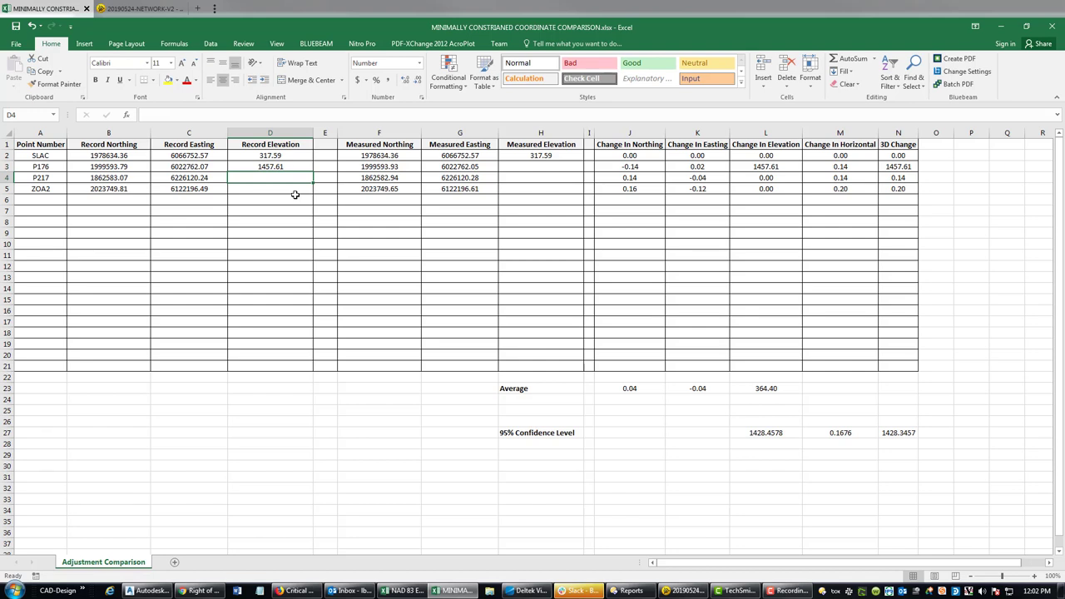
{"action": "type", "text": "224.3"}
{"action": "key", "text": "Return"}
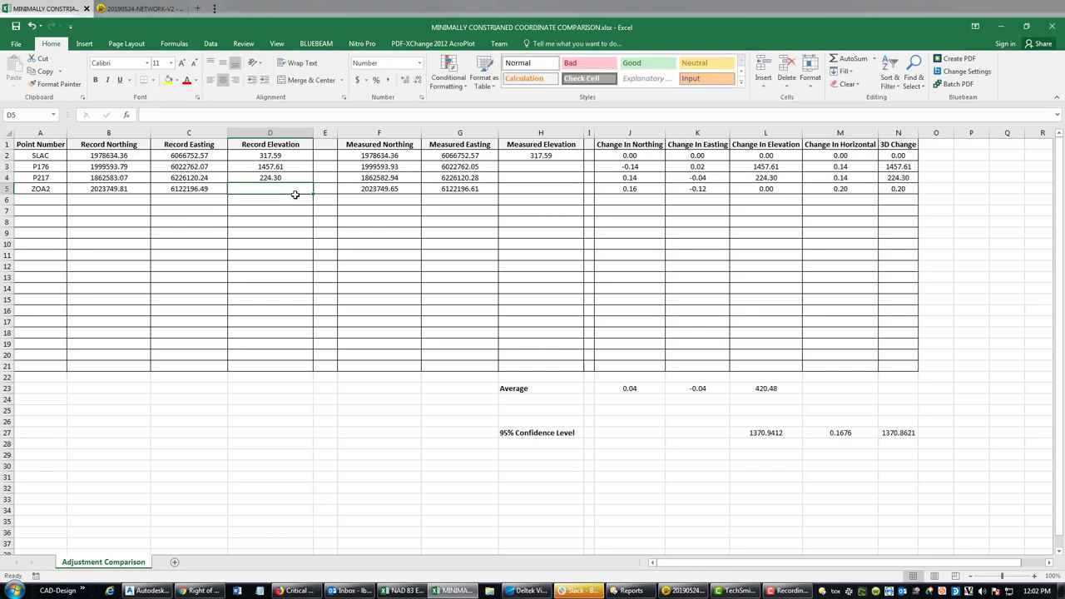
{"action": "type", "text": "21.27"}
{"action": "key", "text": "Return"}
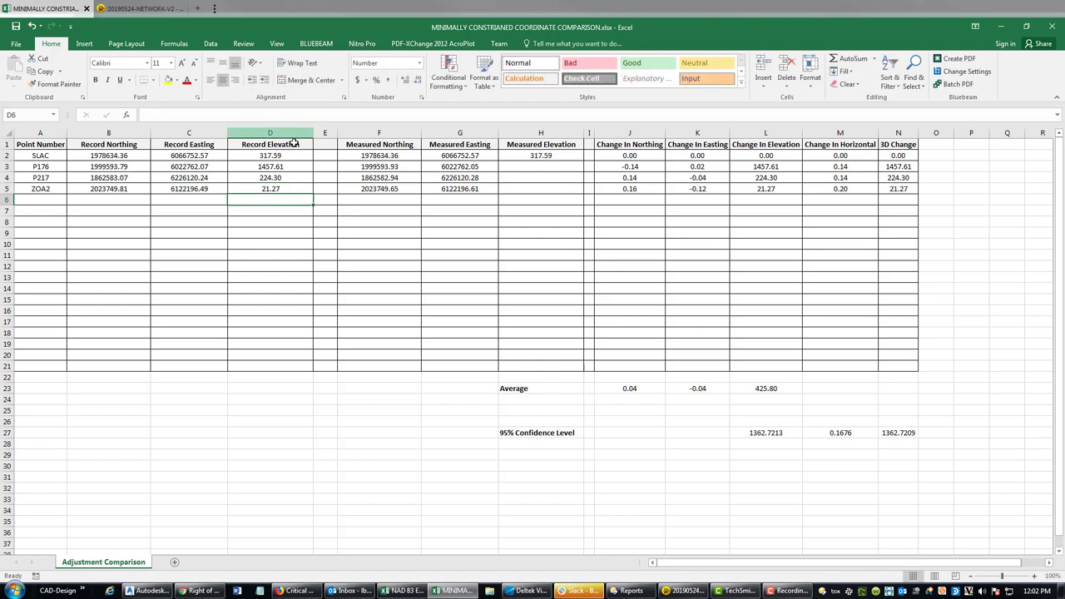
- Select the record elevations D2:D5, then the empty measured elevation cells H3:H5
{"action": "left_click_drag", "start_coordinate": [296, 157], "coordinate": [288, 189]}
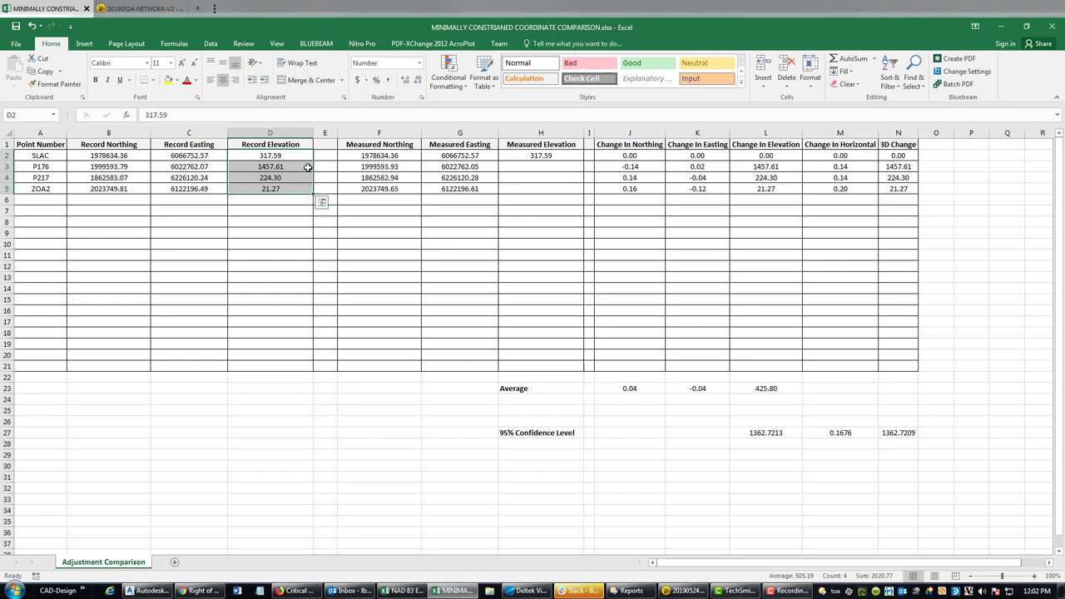
{"action": "left_click", "coordinate": [736, 291]}
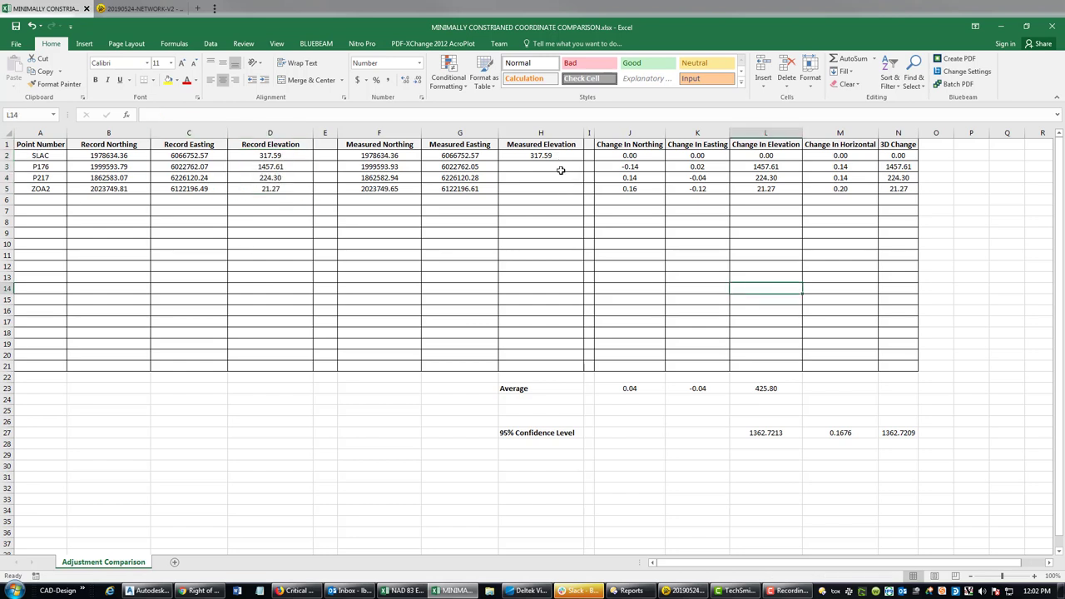
{"action": "left_click_drag", "start_coordinate": [561, 168], "coordinate": [560, 186]}
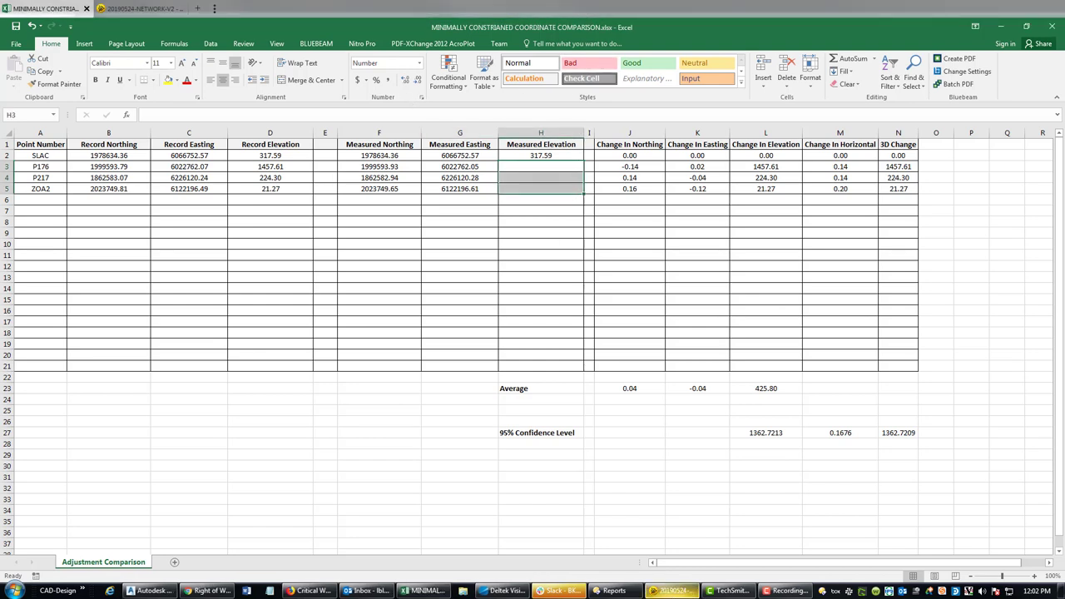
- Paste P176's measured elevation 1531.91 from Trimble Business Center into H3 as a value
{"action": "key", "text": "alt+Tab"}
{"action": "key", "text": "super+d"}
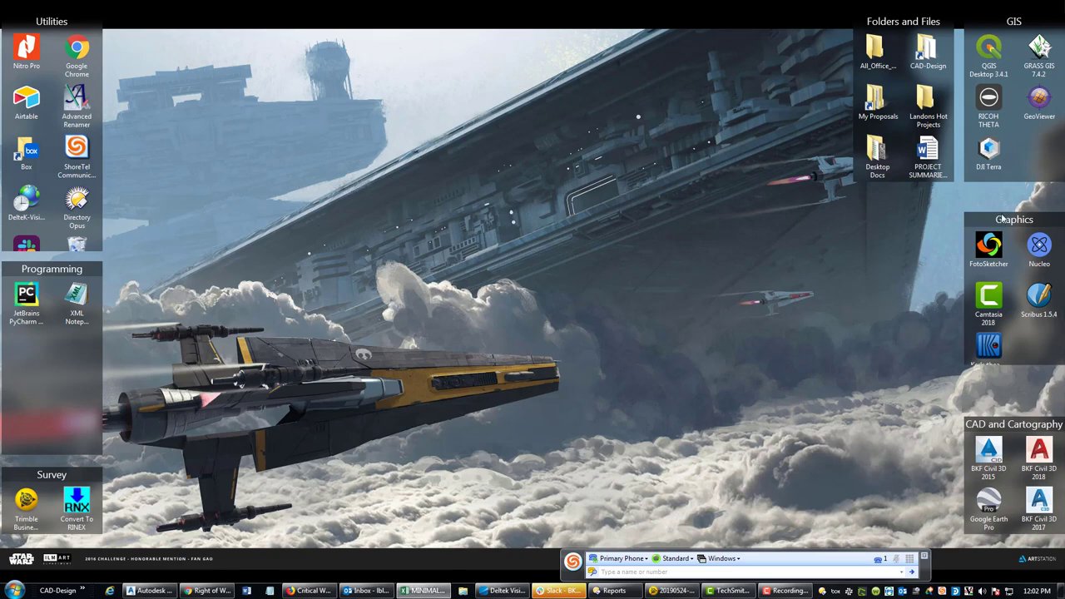
{"action": "key", "text": "alt+Tab"}
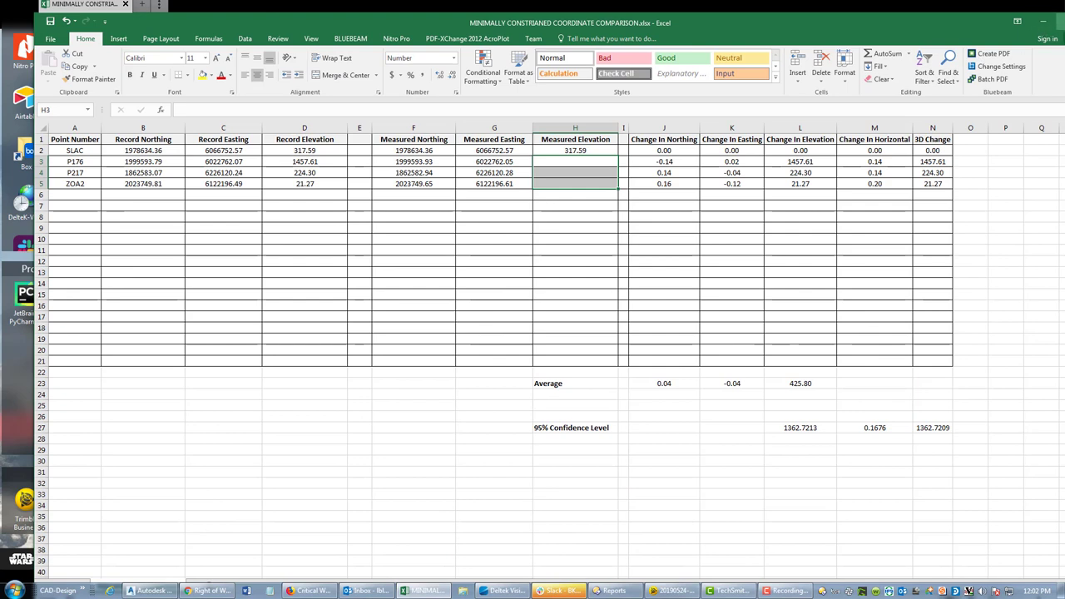
{"action": "key", "text": "super+Up"}
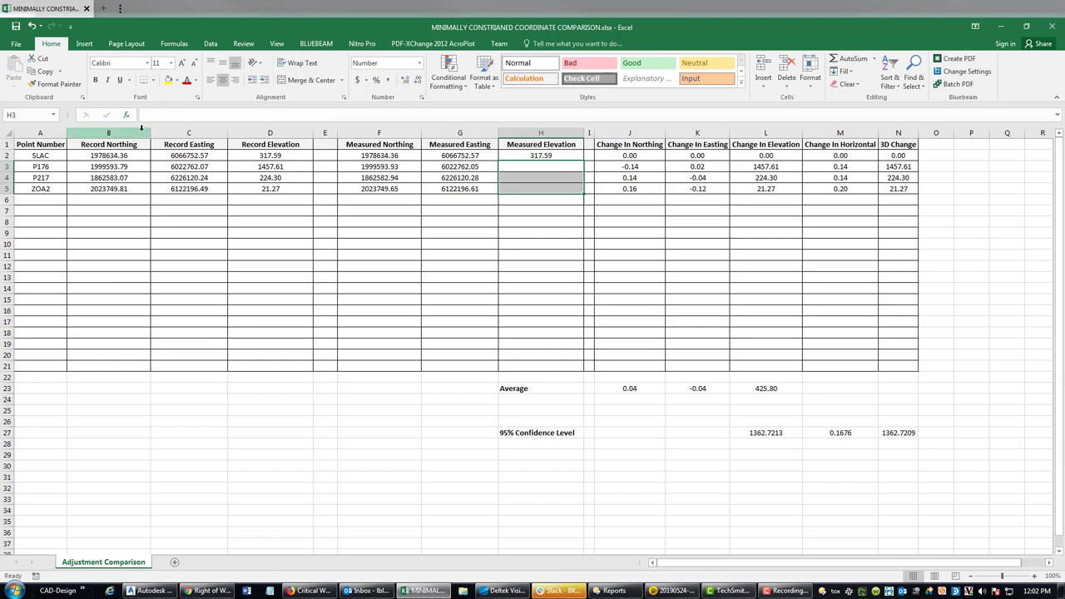
{"action": "left_click", "coordinate": [519, 170]}
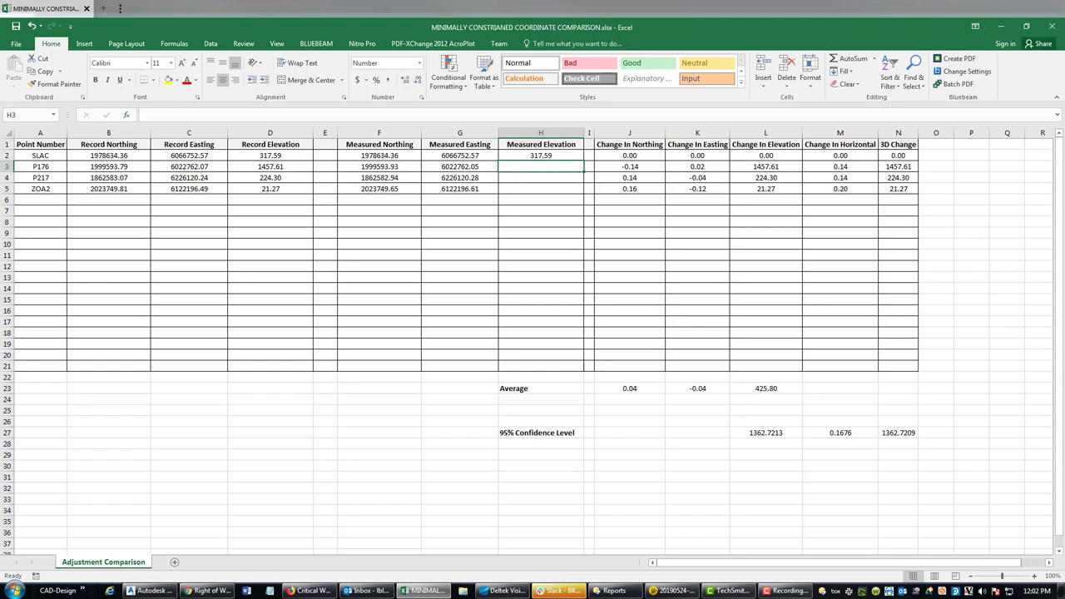
{"action": "key", "text": "alt+Tab"}
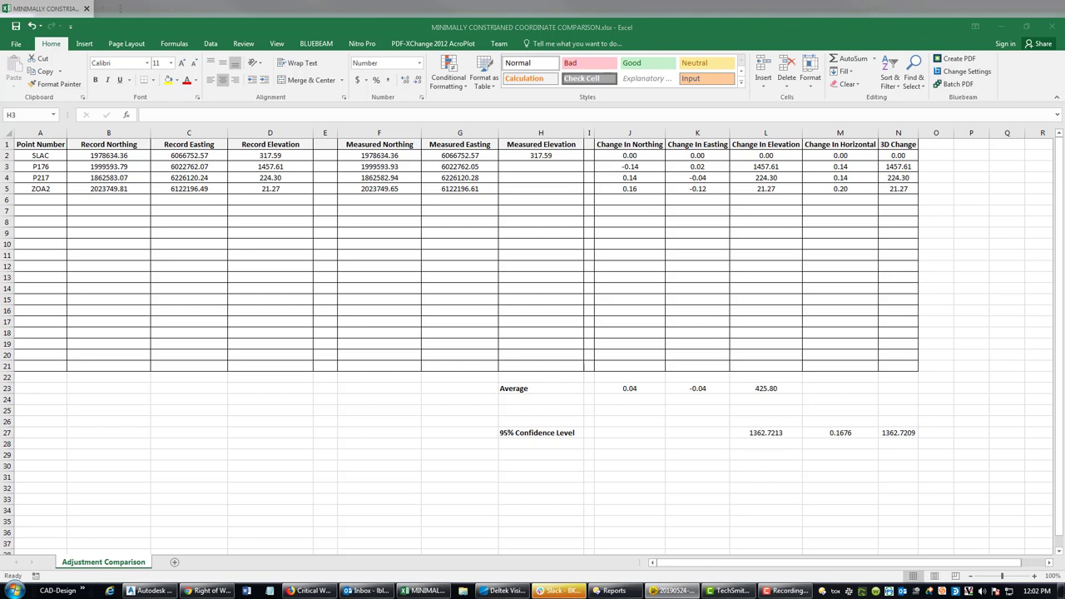
{"action": "left_click", "coordinate": [545, 166]}
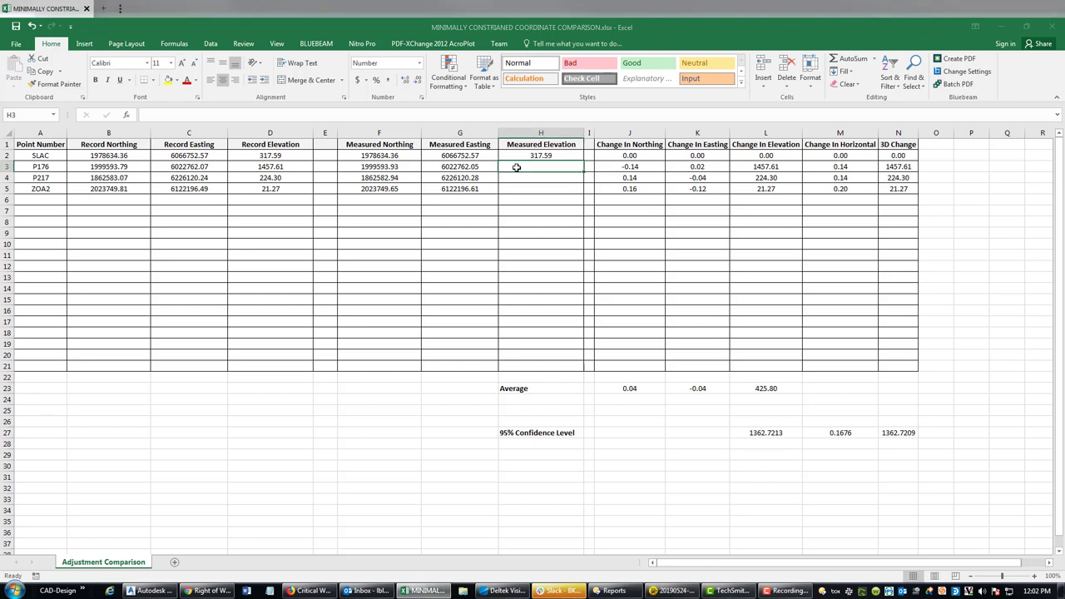
{"action": "right_click", "coordinate": [540, 165]}
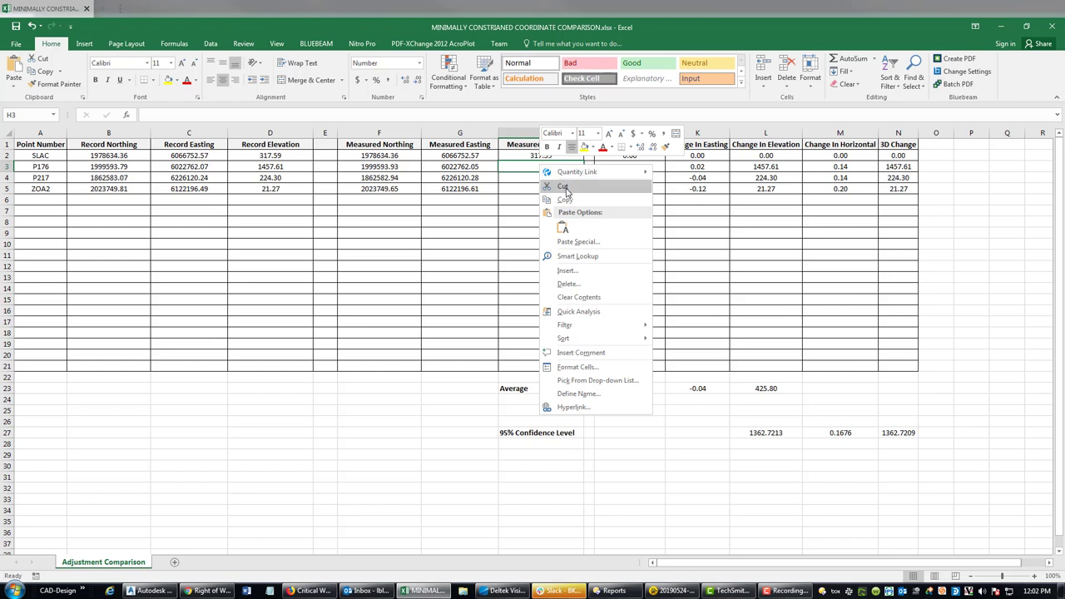
{"action": "left_click", "coordinate": [563, 227]}
- Paste P217's 345.38 into H4 as a value and enter 95.399 for ZOA2 in H5
{"action": "left_click", "coordinate": [536, 190]}
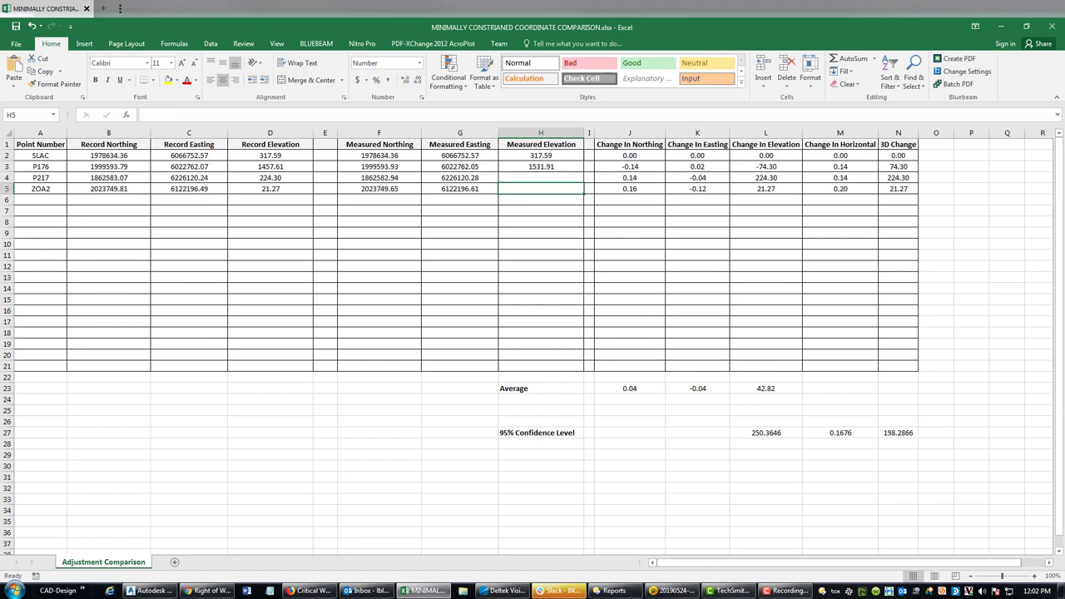
{"action": "key", "text": "F10"}
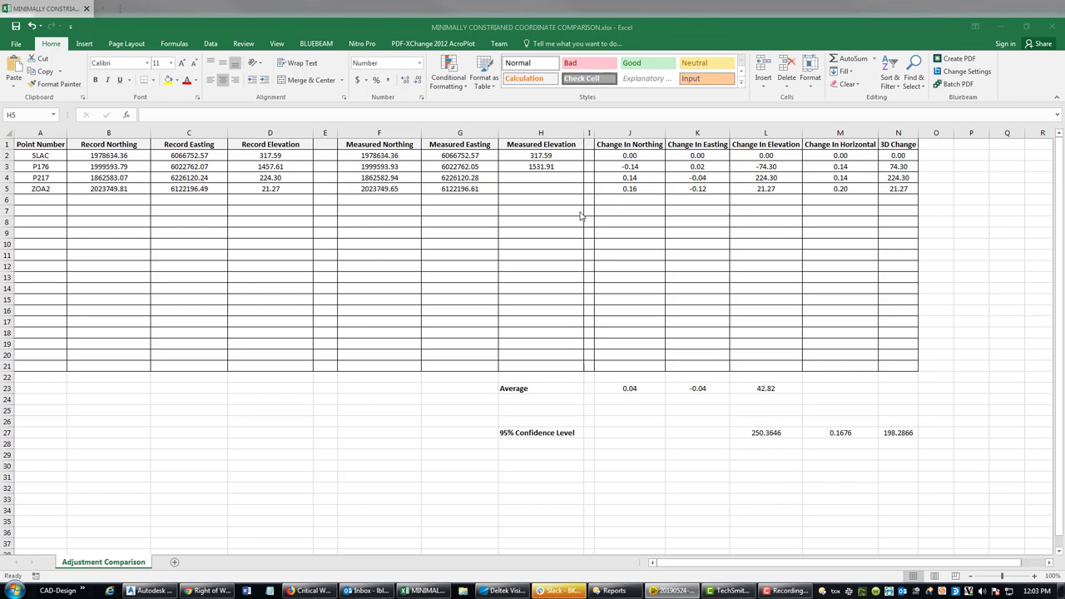
{"action": "left_click", "coordinate": [515, 182]}
{"action": "right_click", "coordinate": [553, 178]}
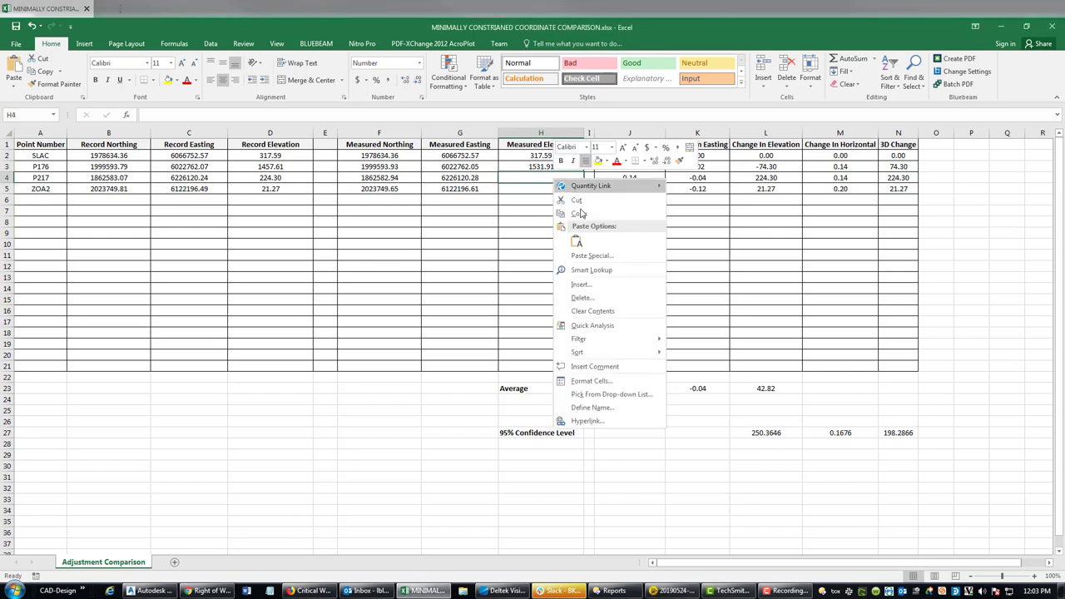
{"action": "left_click", "coordinate": [576, 241]}
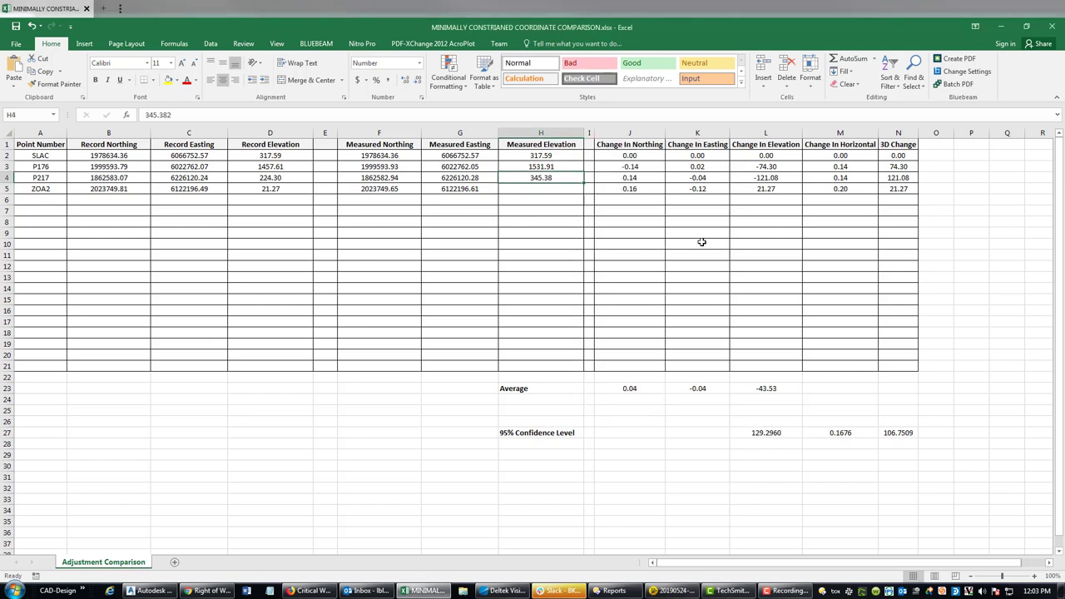
{"action": "left_click", "coordinate": [537, 189]}
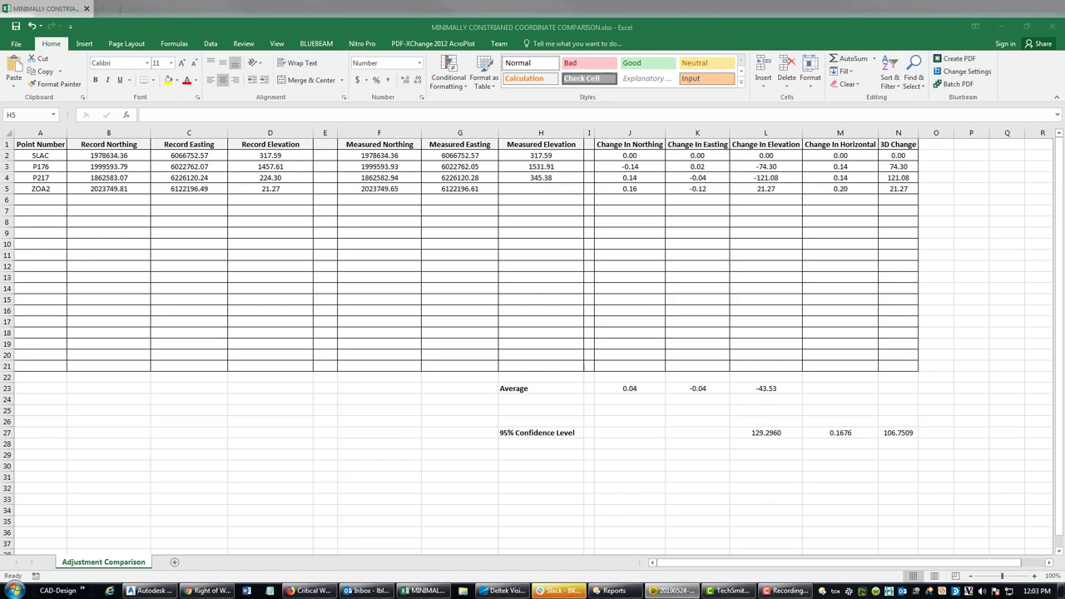
{"action": "left_click", "coordinate": [523, 189]}
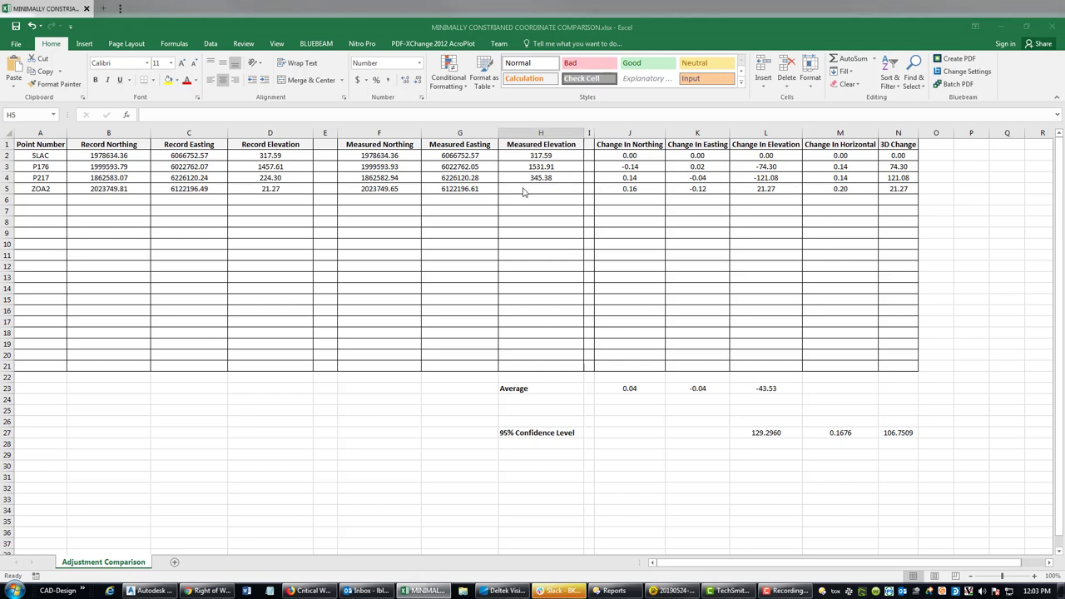
{"action": "type", "text": "95"}
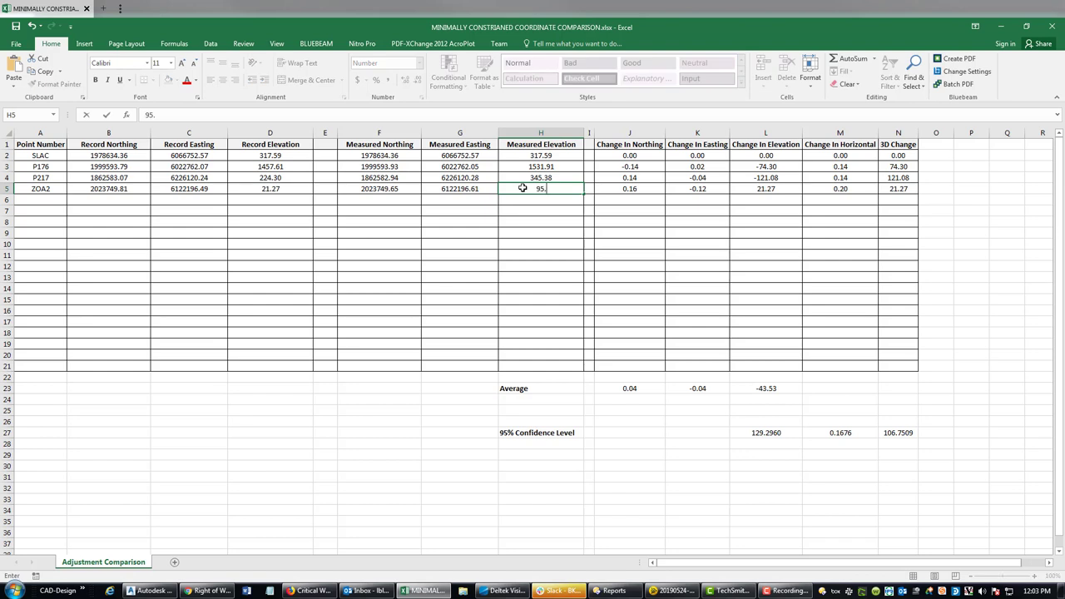
{"action": "type", "text": ".399"}
{"action": "key", "text": "Return"}
{"action": "left_click", "coordinate": [566, 275]}
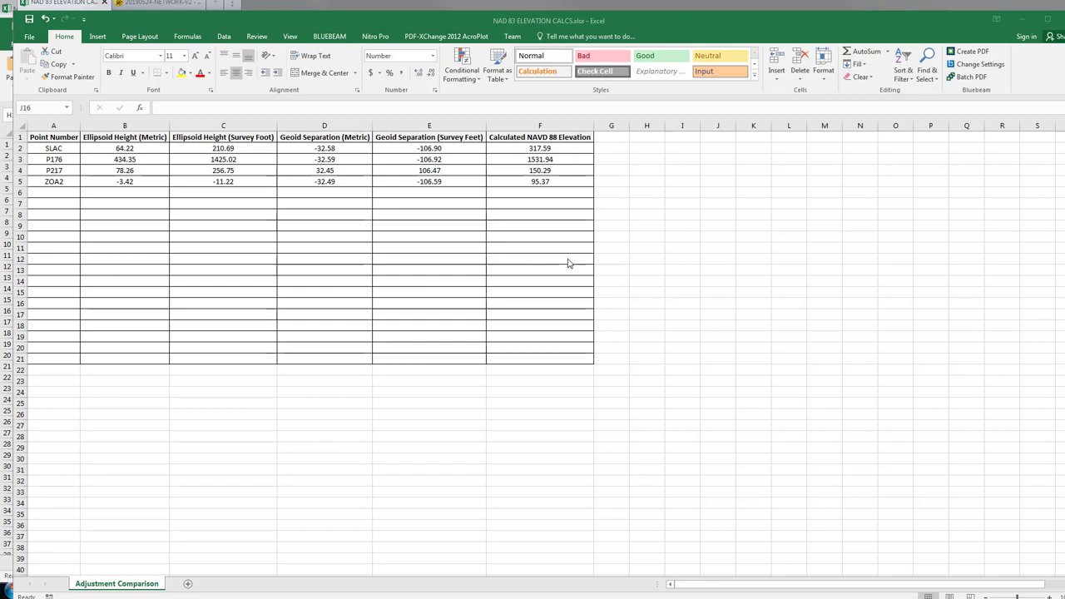
- Review the NAVD 88 elevation formulas in F2:F5, then switch to the 20190524-NETWORK-V2 project
{"action": "left_click", "coordinate": [569, 148]}
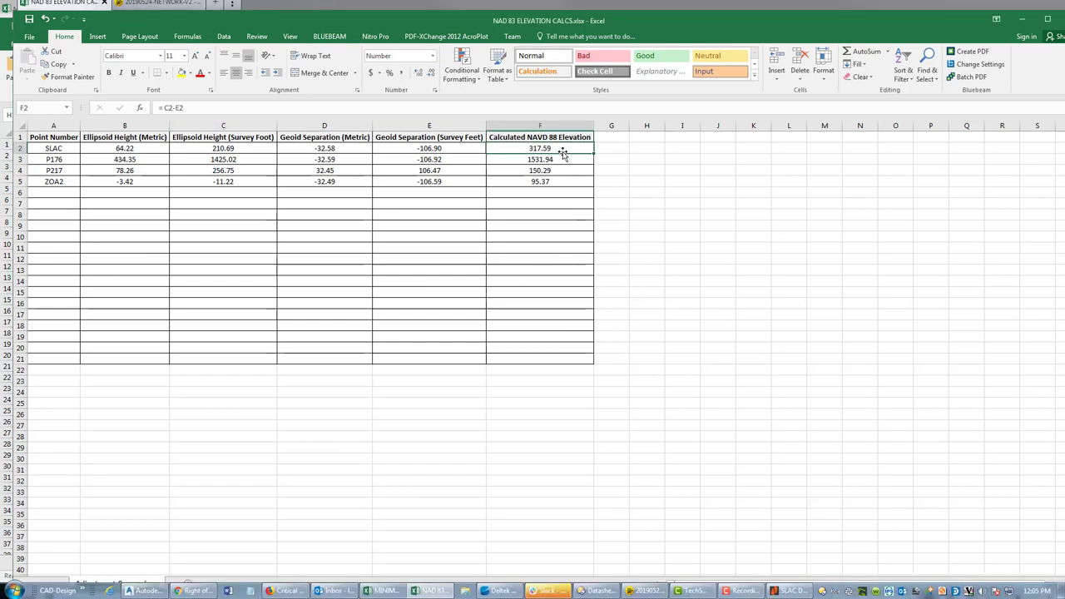
{"action": "left_click", "coordinate": [563, 181], "text": "shift"}
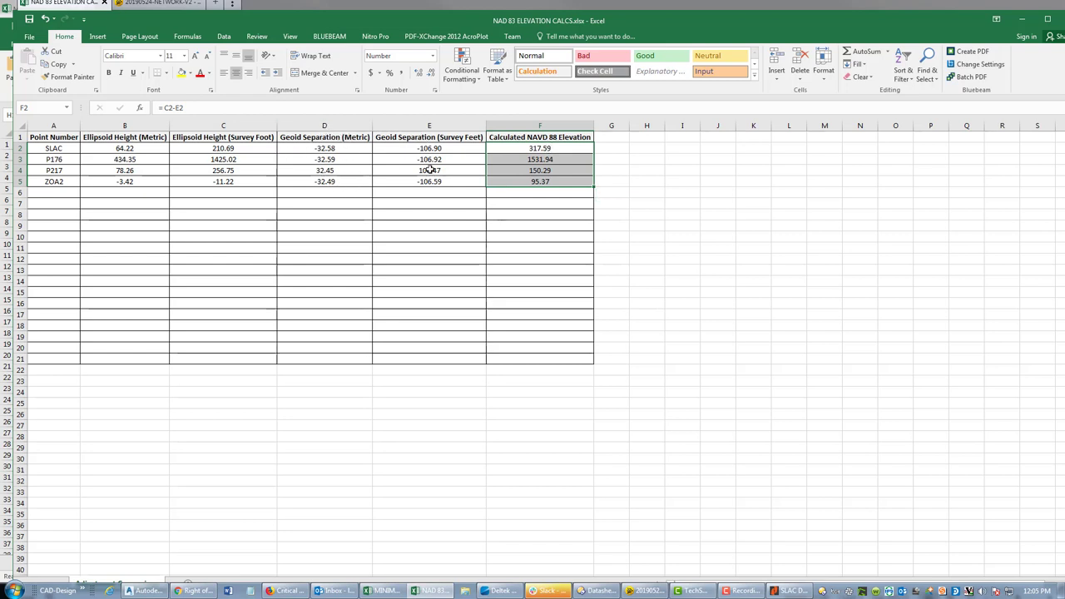
{"action": "left_click_drag", "start_coordinate": [563, 151], "coordinate": [570, 184]}
{"action": "left_click", "coordinate": [544, 151]}
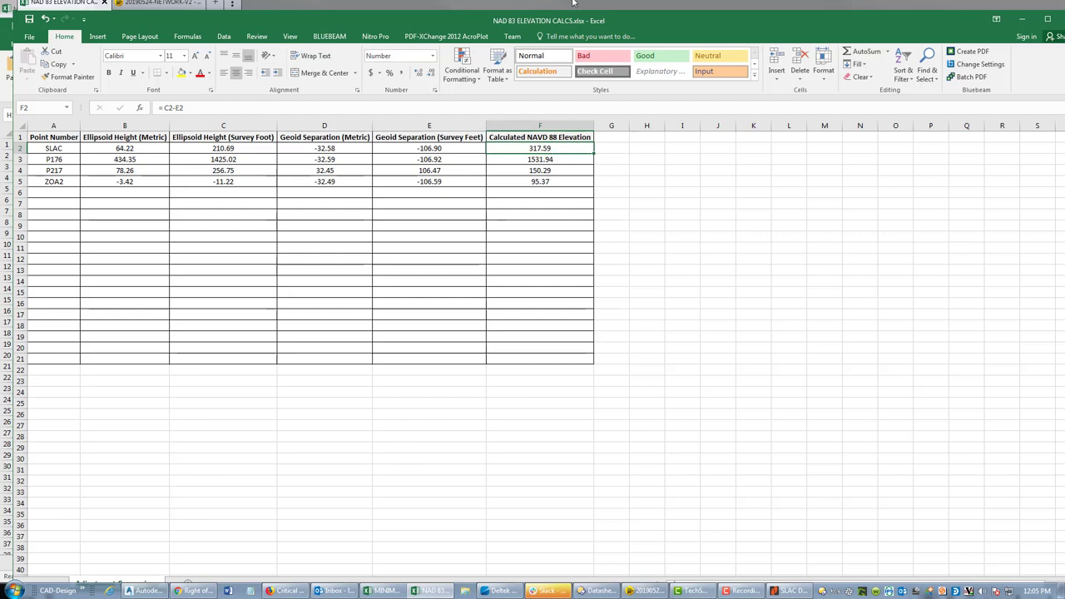
{"action": "double_click", "coordinate": [561, 25]}
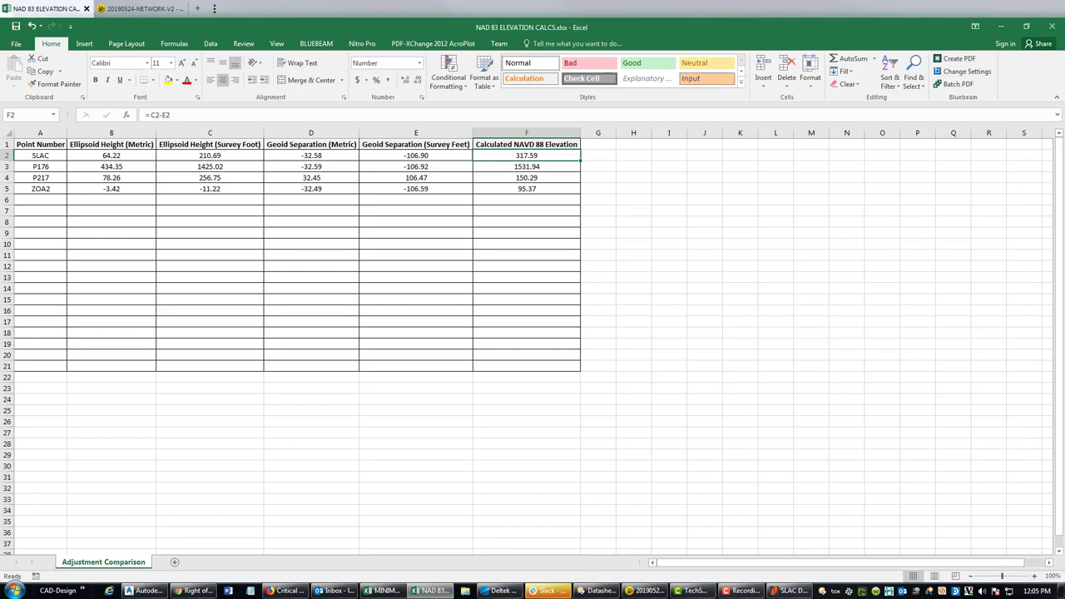
{"action": "left_click", "coordinate": [647, 589]}
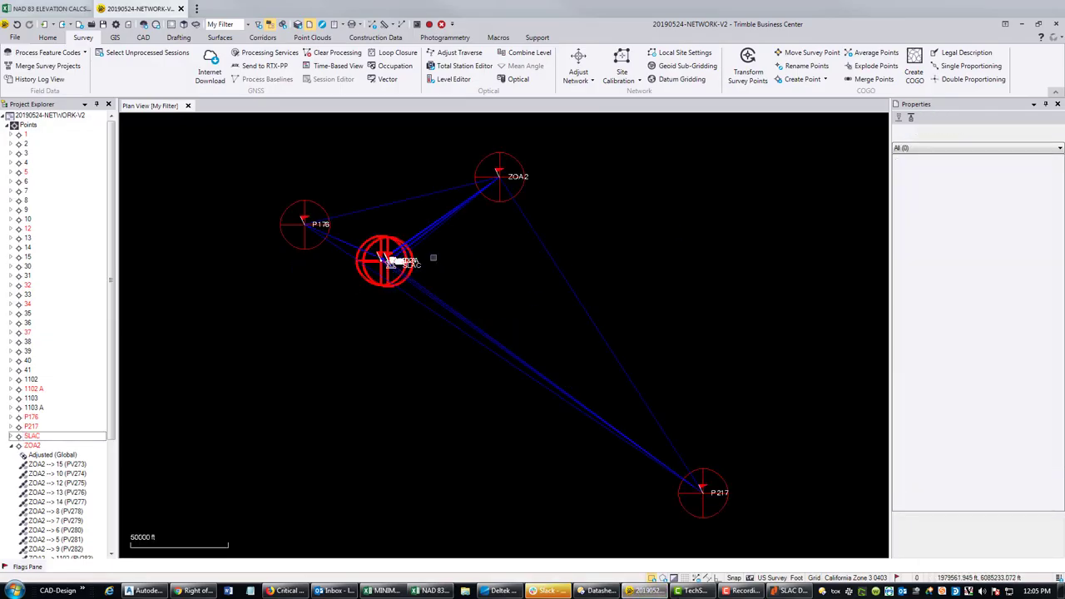
- Select point ZOA2 to view its 95.399 elevation, then return to the NAD 83 workbook
{"action": "left_click", "coordinate": [499, 175]}
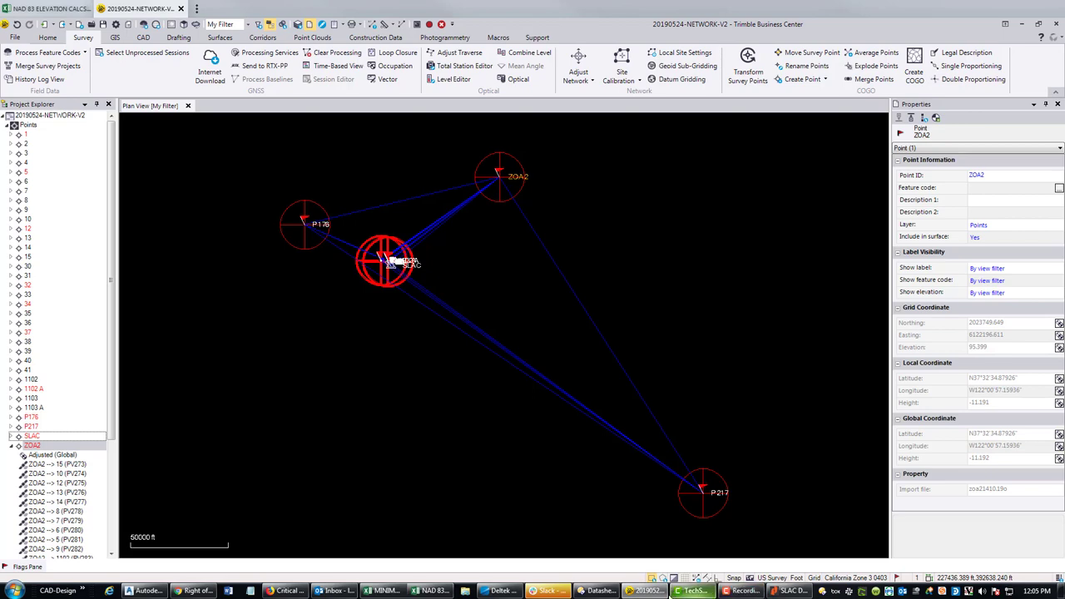
{"action": "left_click", "coordinate": [430, 590]}
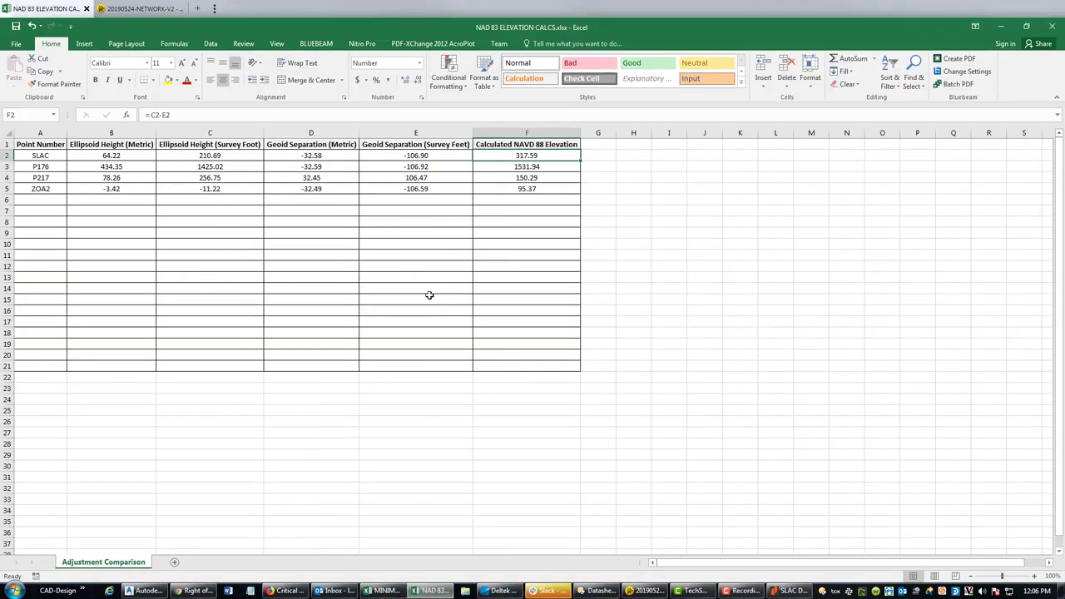
- Check the NAVD 88 elevation formulas in F2:F5, then drag the NAD 83 window to the right
{"action": "left_click", "coordinate": [637, 221]}
{"action": "left_click", "coordinate": [545, 192]}
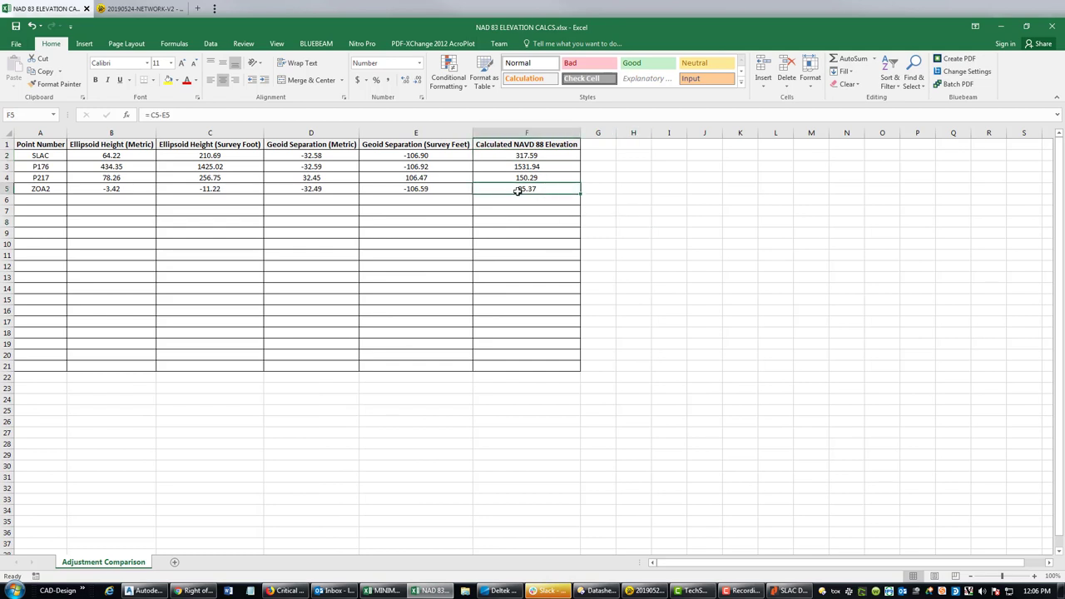
{"action": "left_click", "coordinate": [538, 155]}
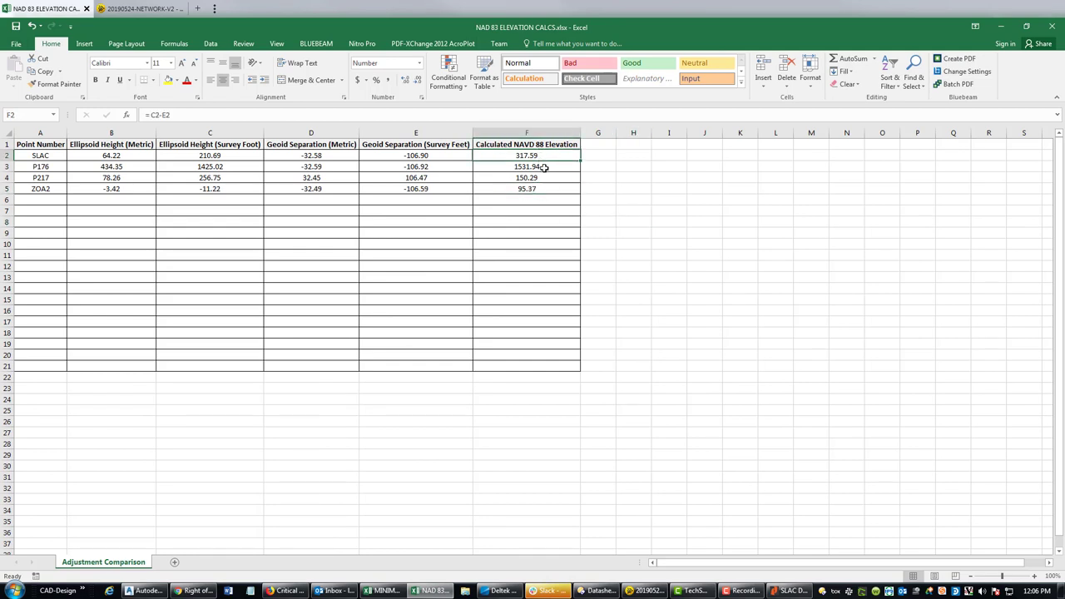
{"action": "left_click_drag", "start_coordinate": [542, 167], "coordinate": [542, 189]}
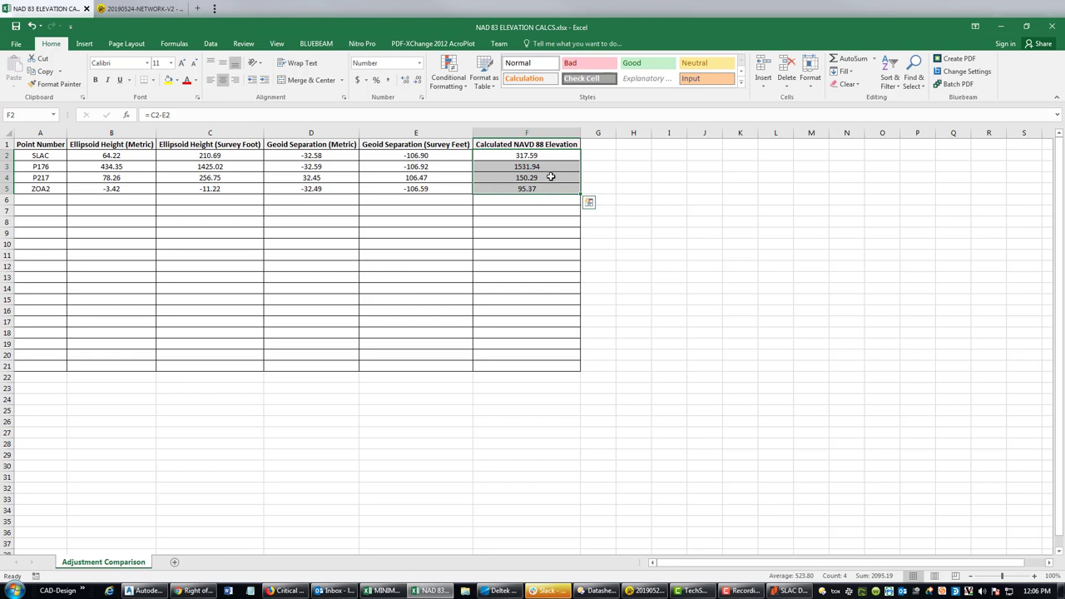
{"action": "left_click", "coordinate": [704, 232]}
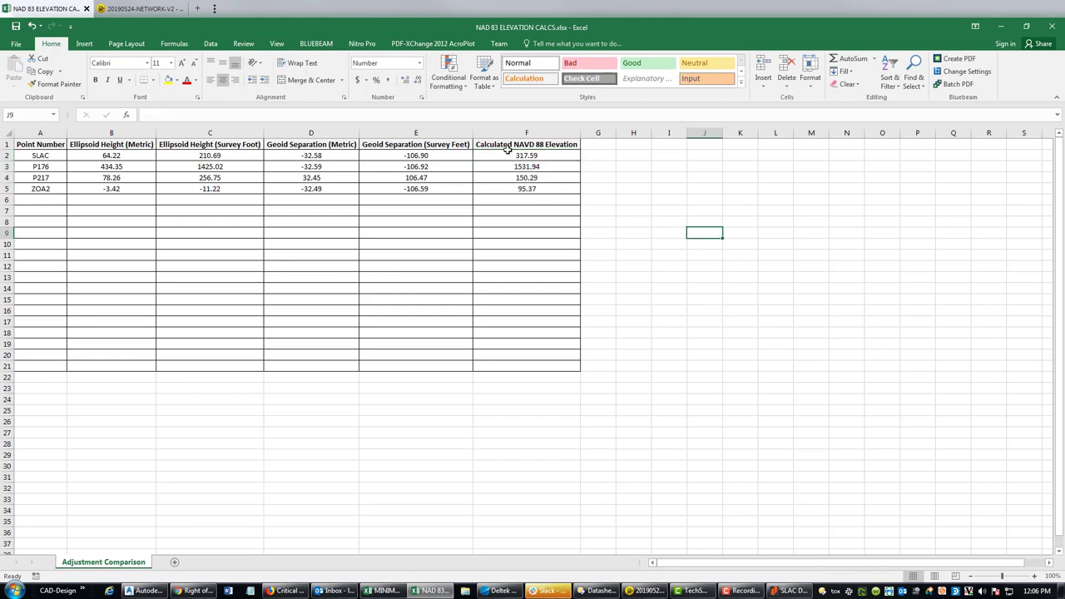
{"action": "left_click_drag", "start_coordinate": [567, 146], "coordinate": [568, 190]}
{"action": "left_click", "coordinate": [704, 210]}
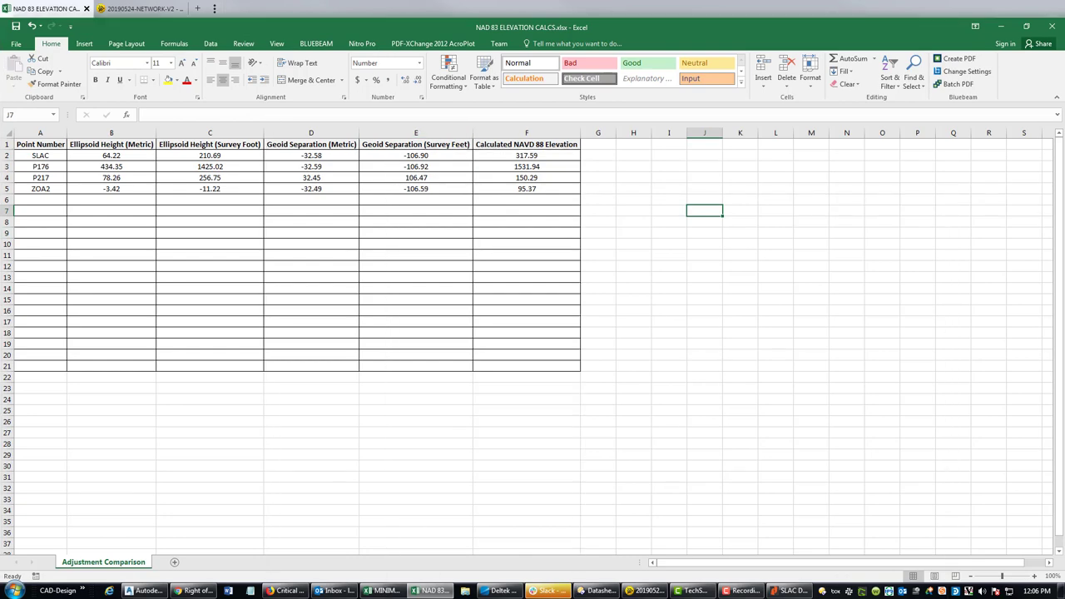
{"action": "left_click_drag", "start_coordinate": [504, 29], "coordinate": [1048, 96]}
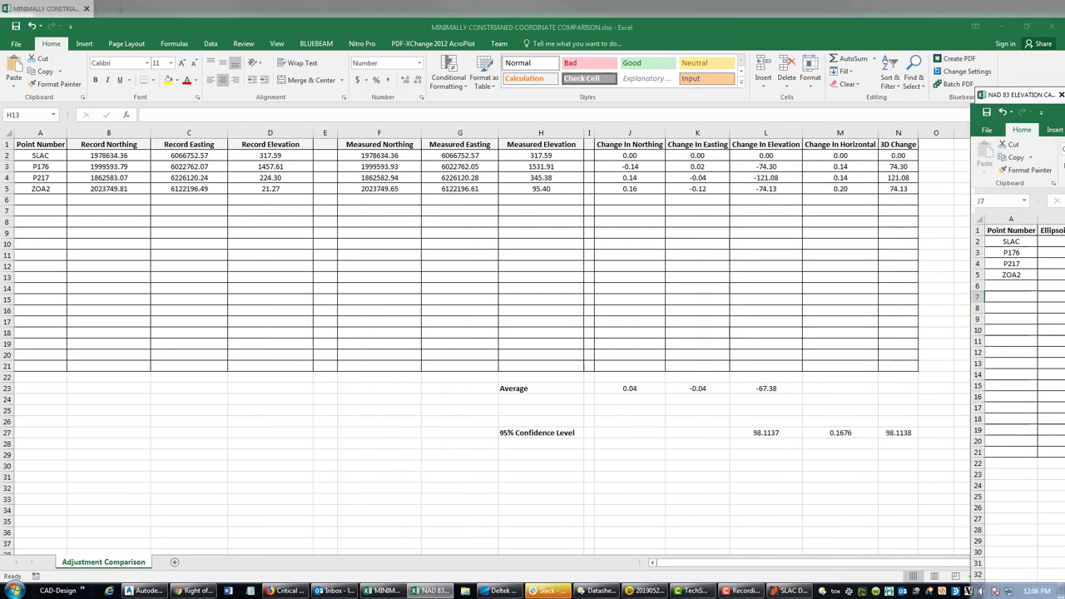
- Enter measured elevations 1531.94, 150.29 and 95.37 in H3:H5, then undo those changes
{"action": "left_click", "coordinate": [495, 177]}
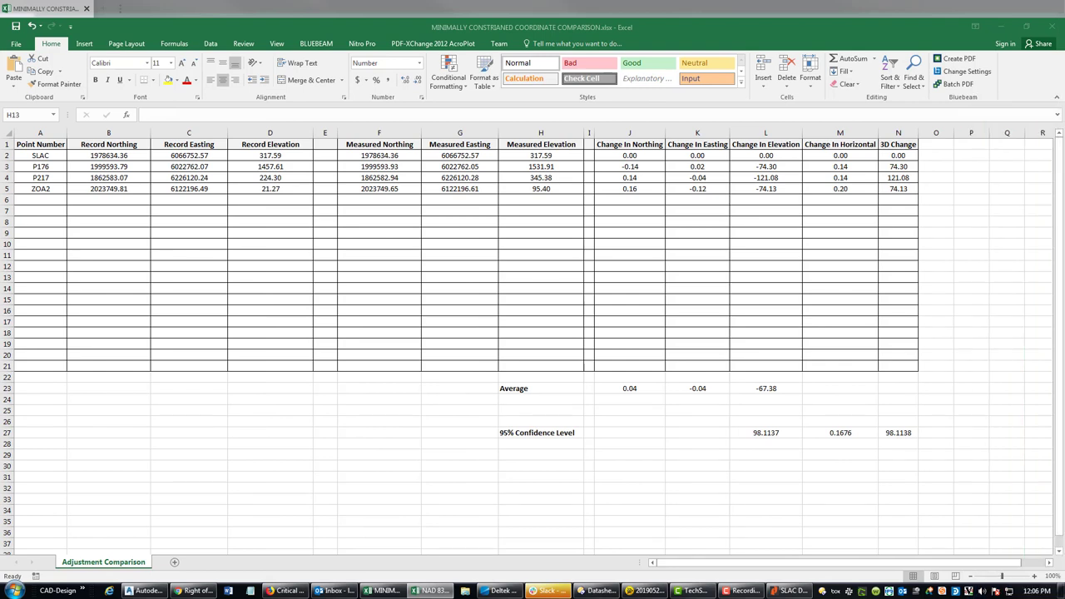
{"action": "left_click", "coordinate": [537, 158]}
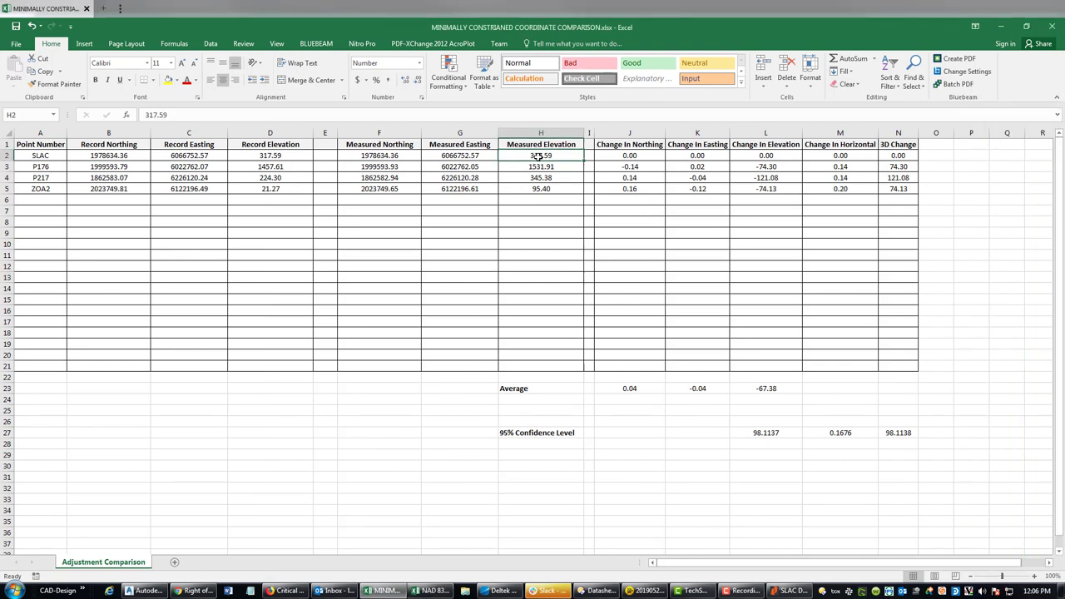
{"action": "left_click", "coordinate": [545, 168]}
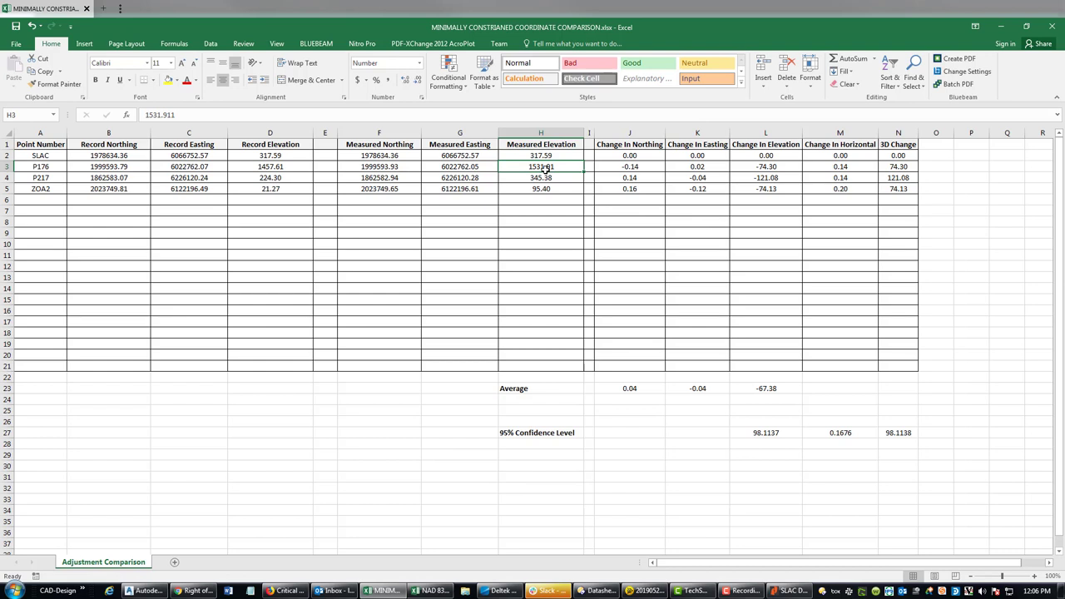
{"action": "type", "text": "15"}
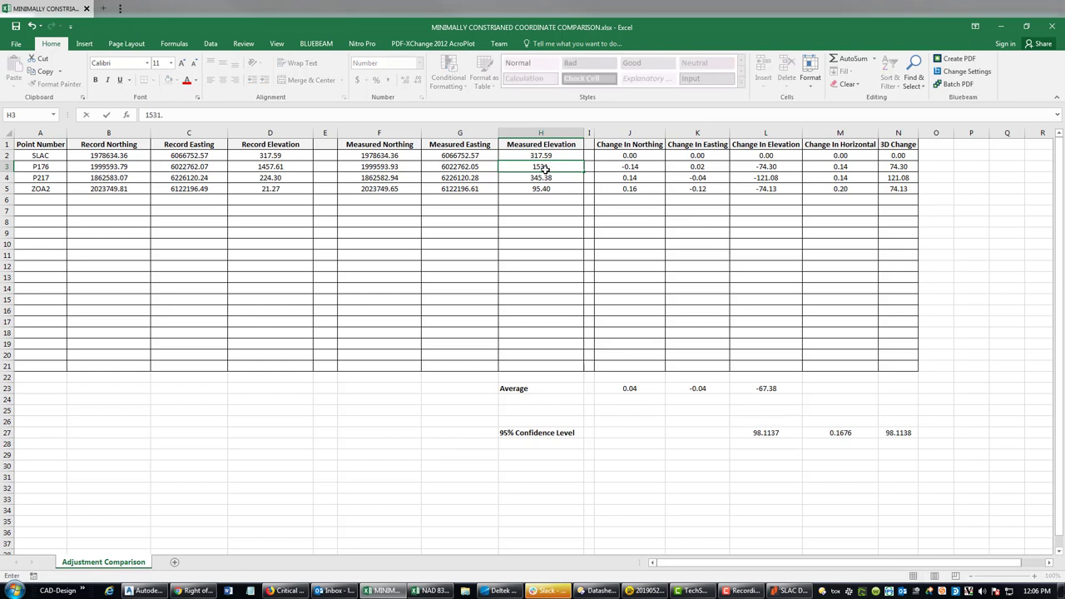
{"action": "type", "text": "04"}
{"action": "key", "text": "Return"}
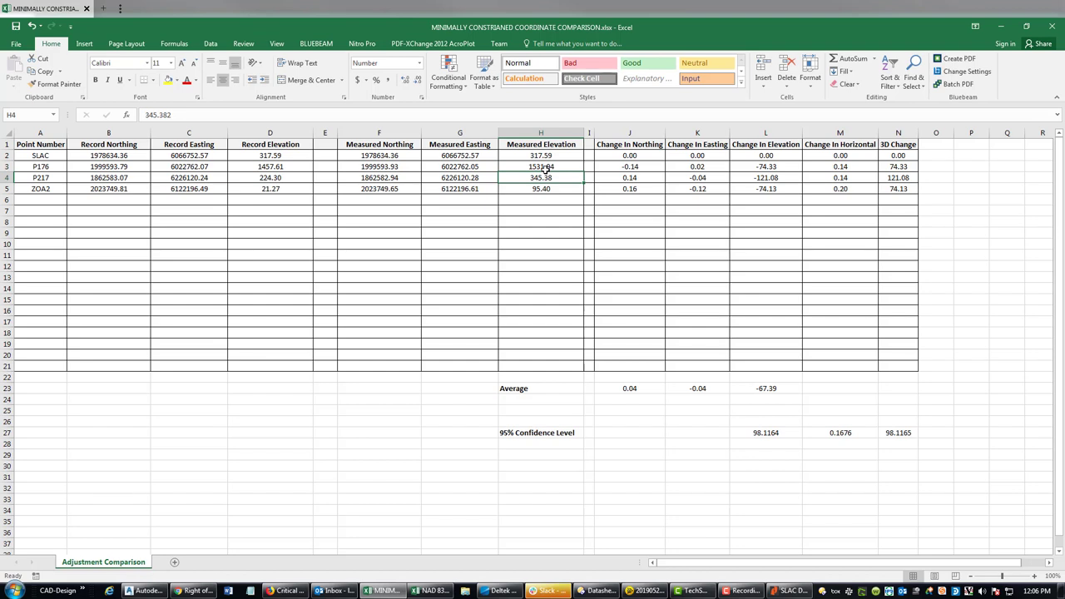
{"action": "type", "text": "150.29"}
{"action": "key", "text": "Return"}
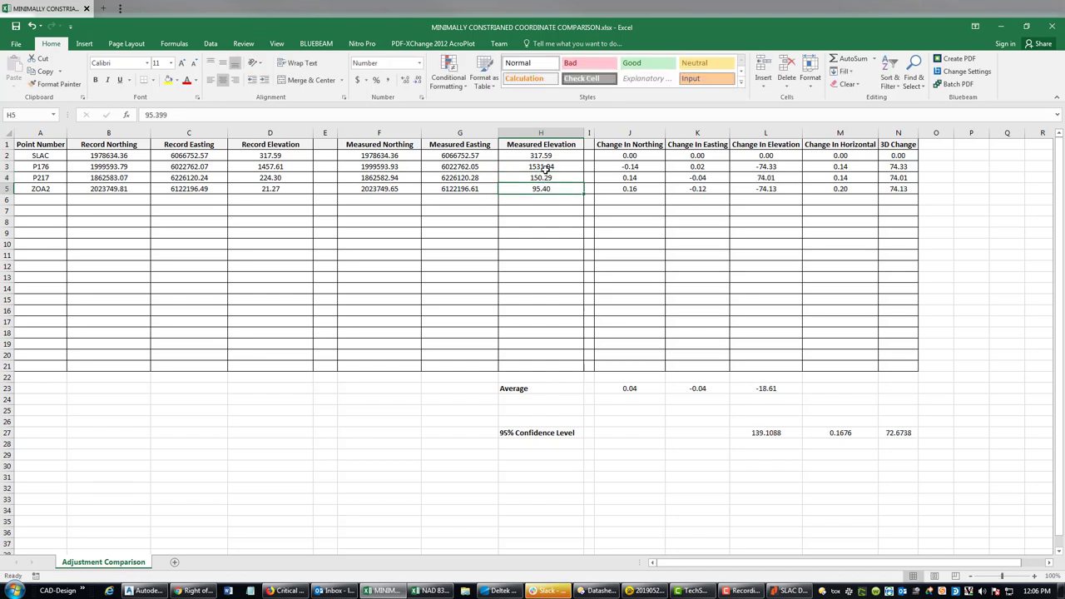
{"action": "type", "text": "95.37"}
{"action": "key", "text": "Return"}
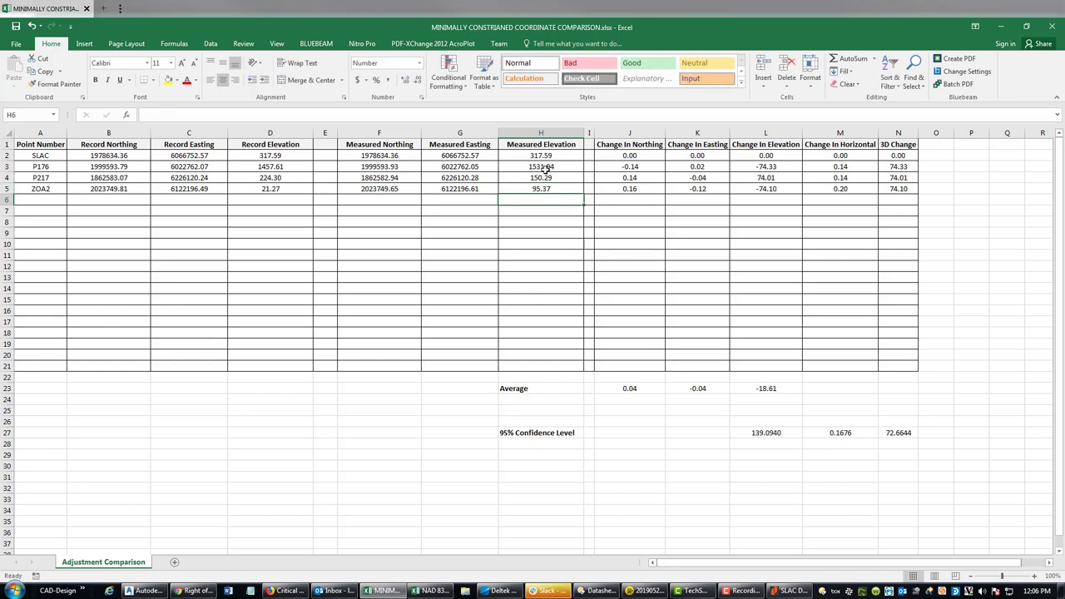
{"action": "left_click", "coordinate": [273, 199]}
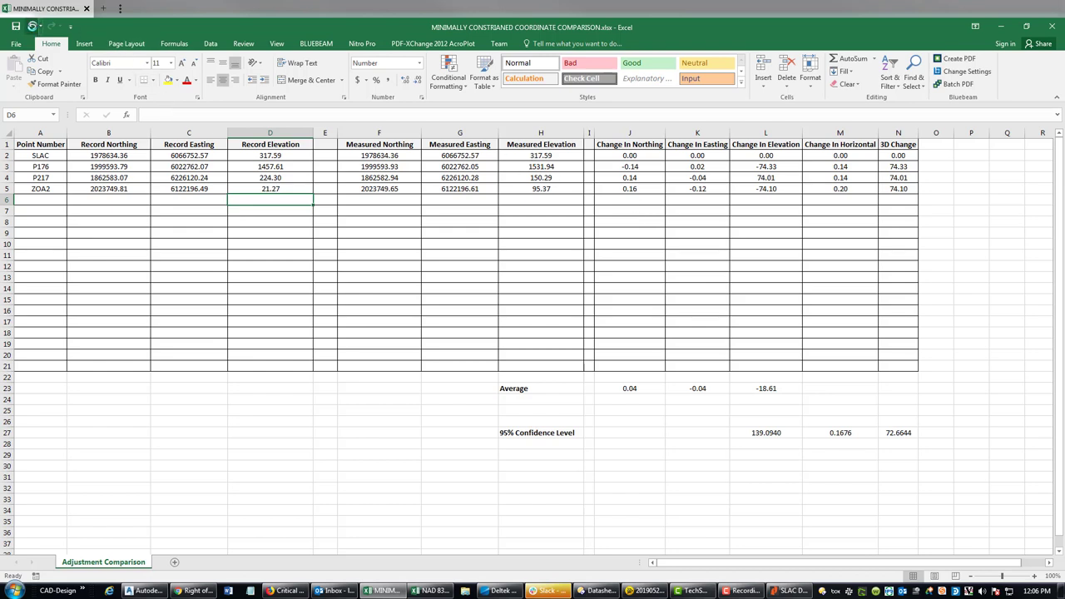
{"action": "left_click", "coordinate": [32, 26]}
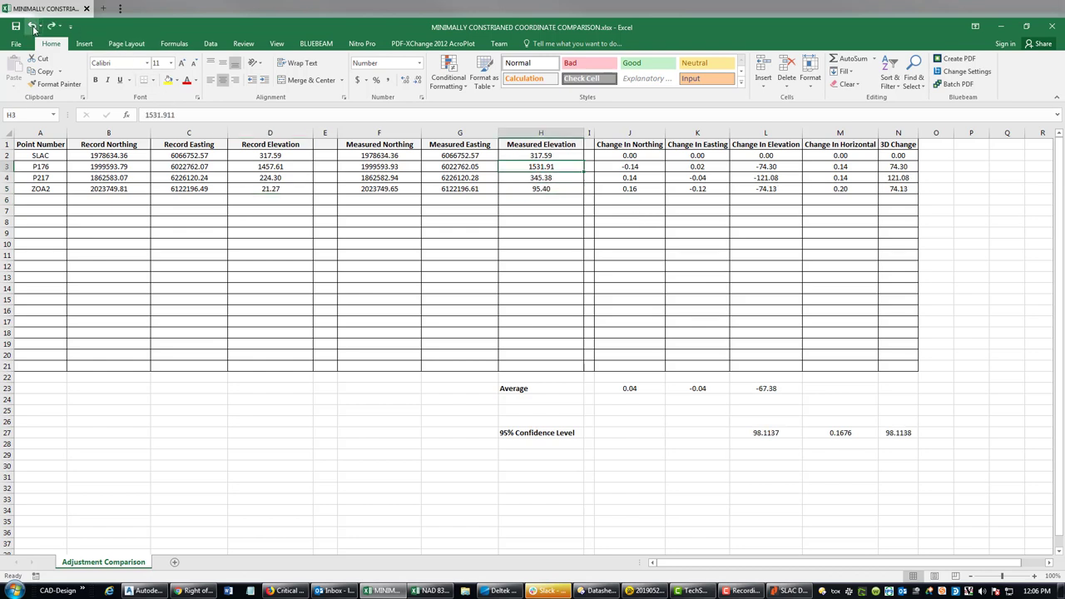
- Re-enter record elevations 1457.61, 224.3 and 21.27 in D3:D5
{"action": "left_click", "coordinate": [265, 166]}
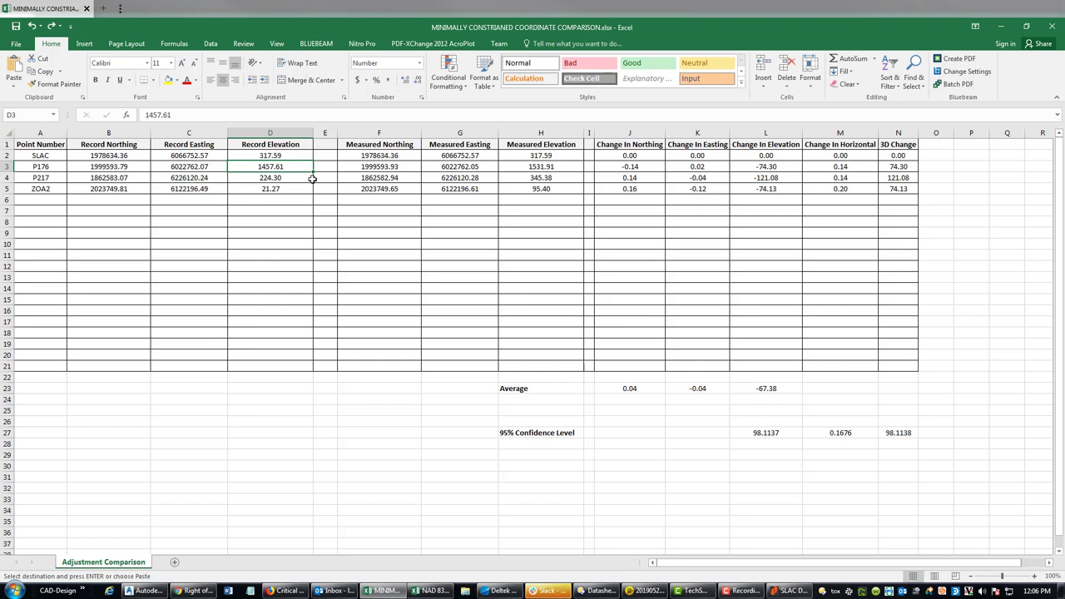
{"action": "type", "text": "1457."}
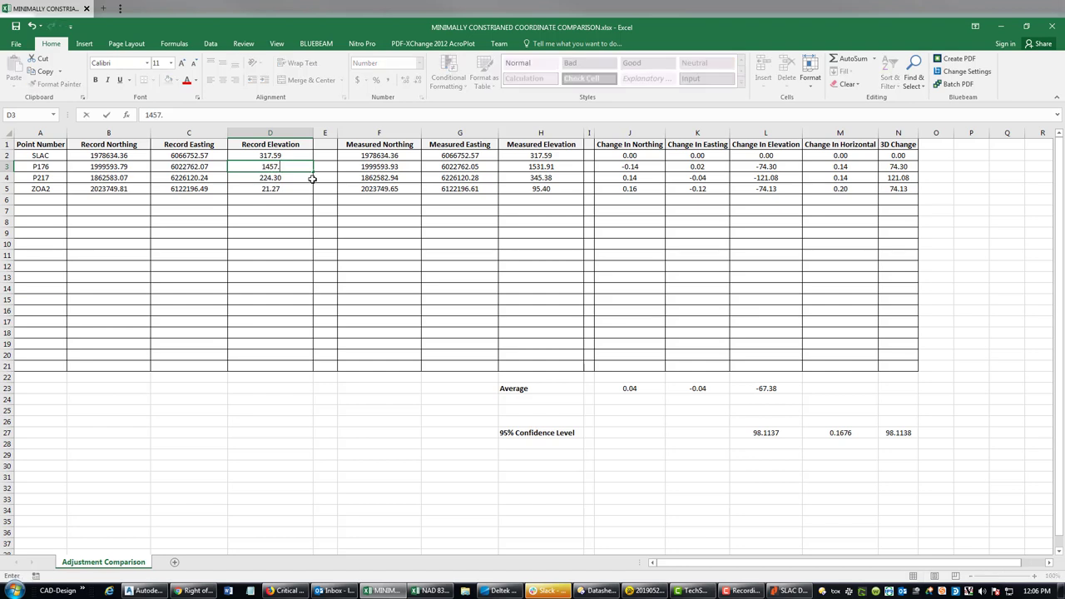
{"action": "type", "text": "61"}
{"action": "key", "text": "Return"}
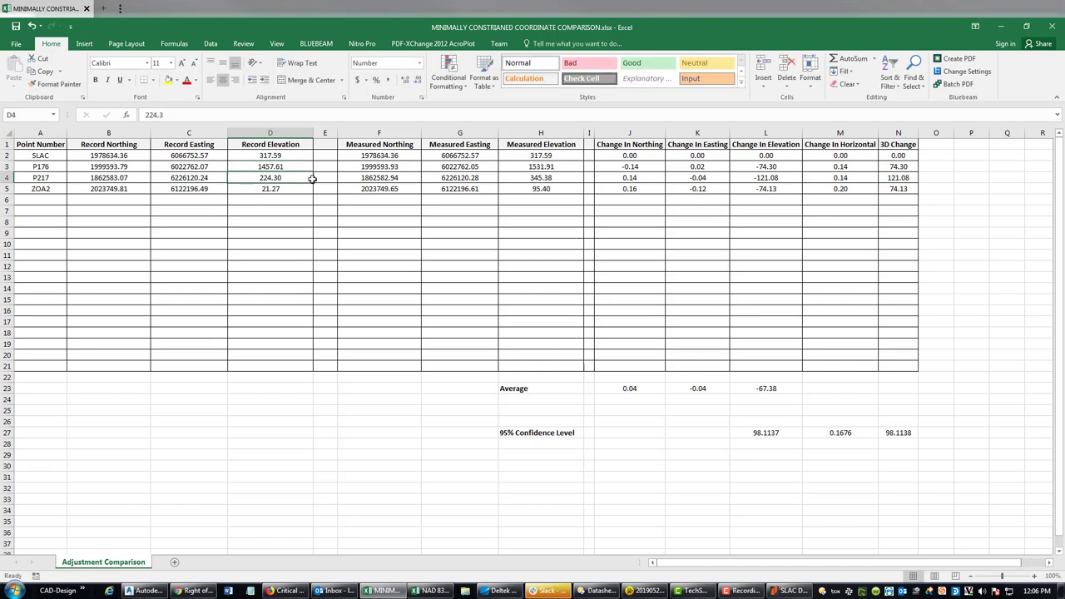
{"action": "type", "text": "224.3"}
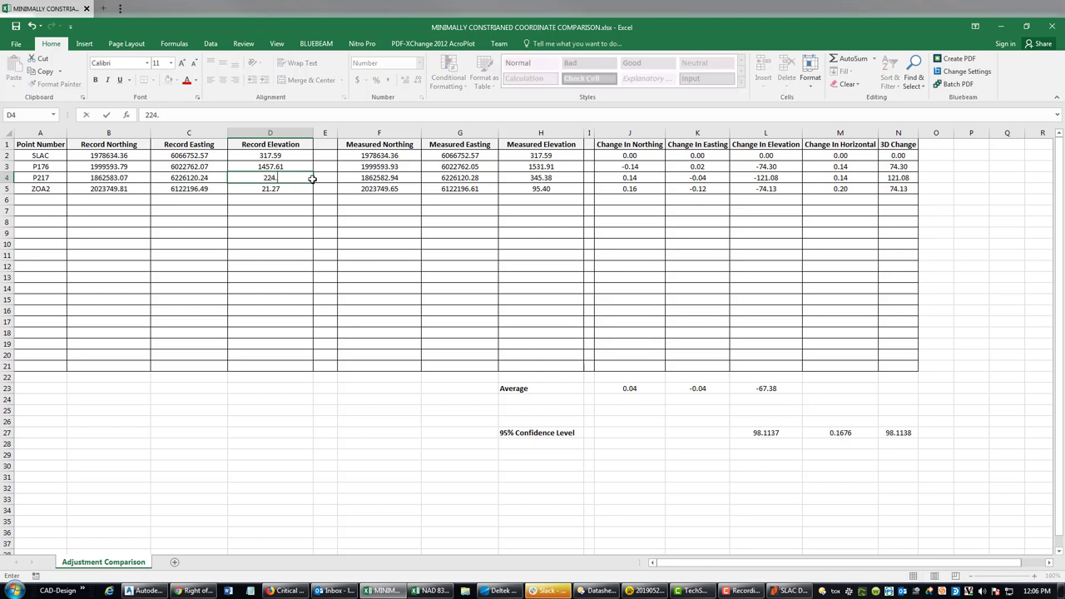
{"action": "key", "text": "Return"}
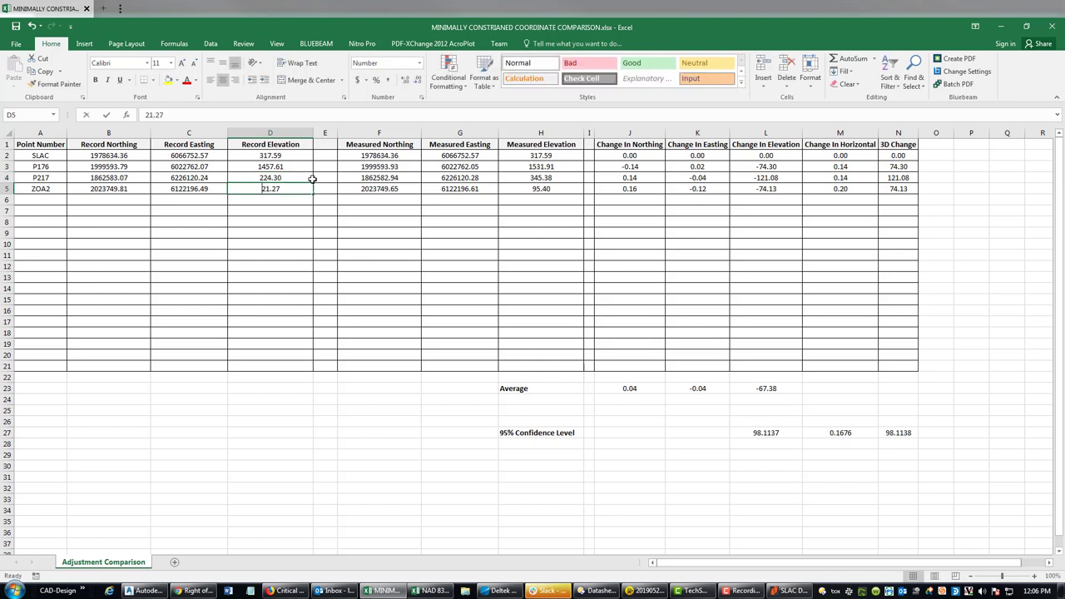
{"action": "type", "text": "21.27"}
{"action": "key", "text": "Return"}
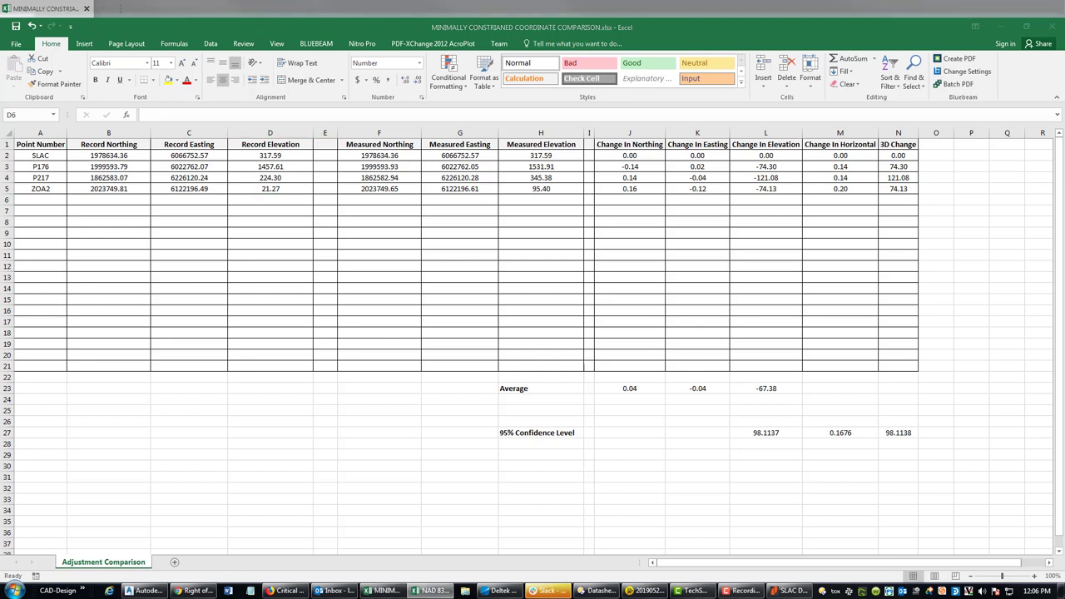
{"action": "key", "text": "ctrl+c"}
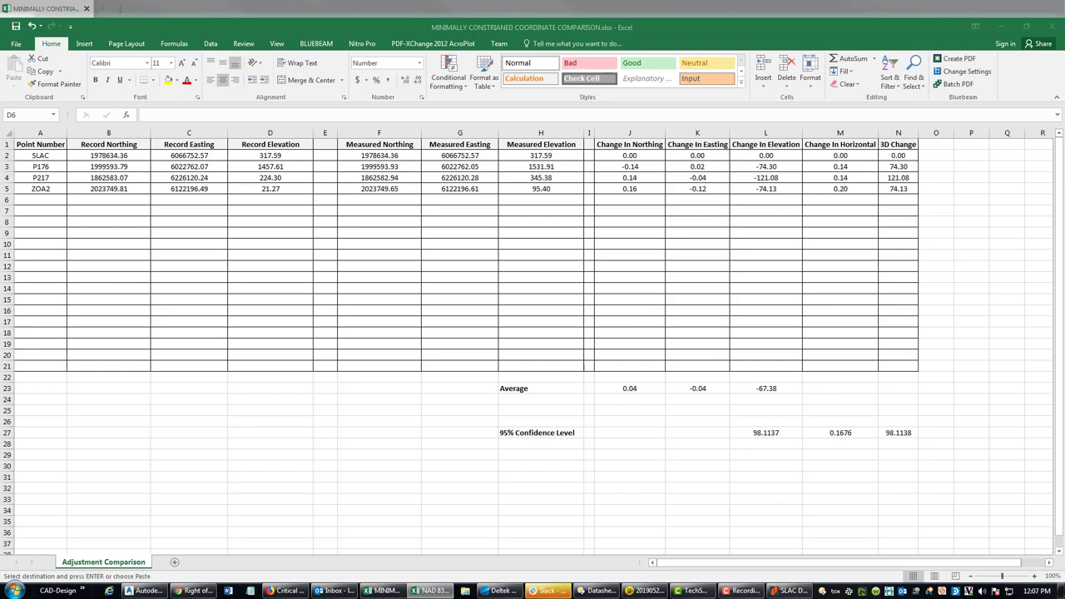
- Replace the record elevations with 1531.94, 150.29 and 95.37, then select D2:D5
{"action": "left_click", "coordinate": [292, 166]}
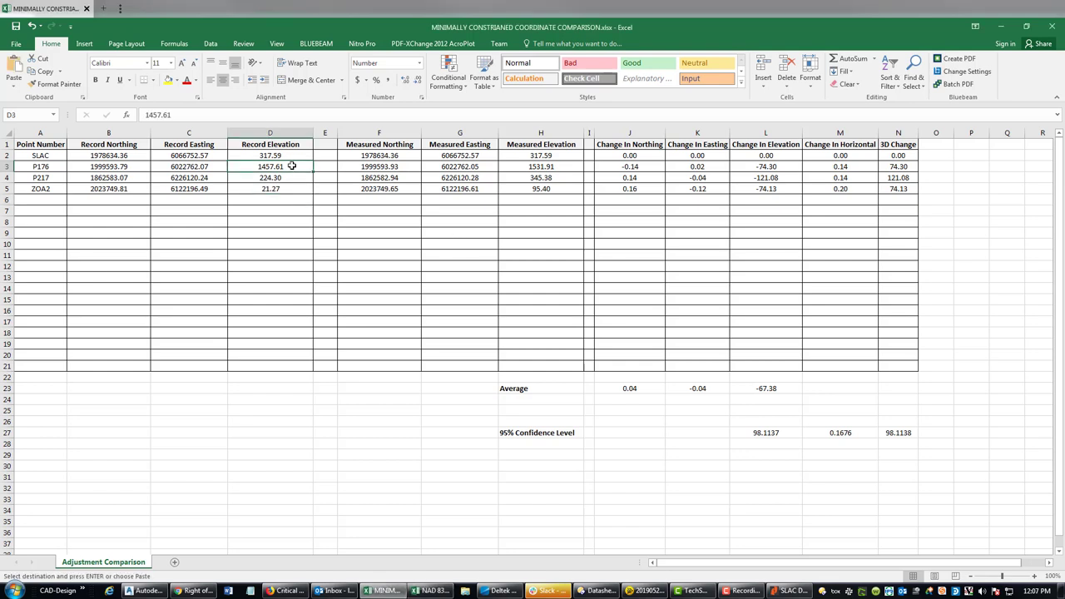
{"action": "type", "text": "1531"}
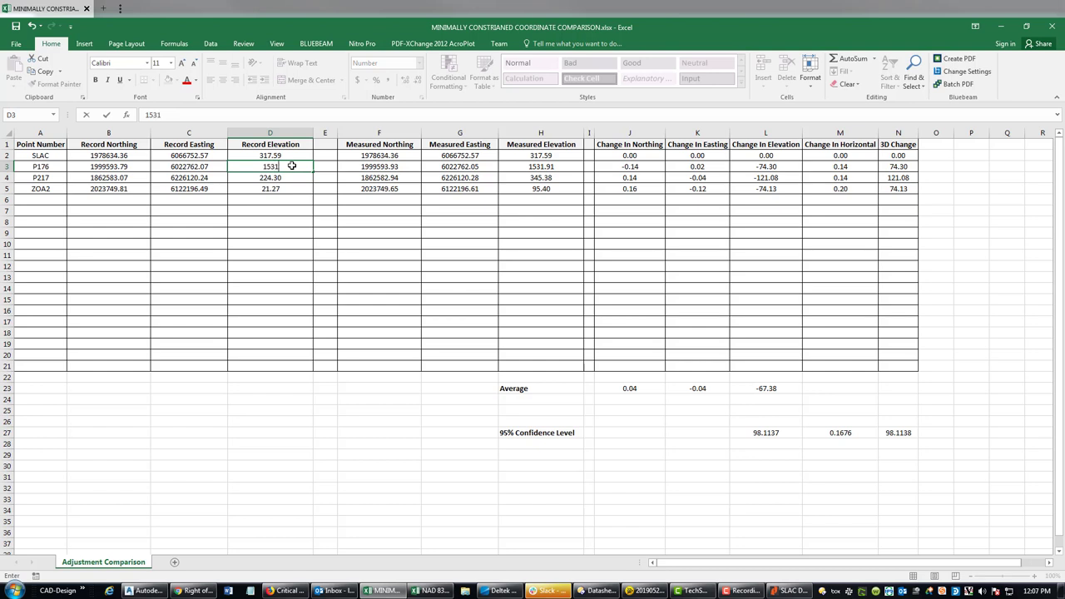
{"action": "type", "text": ".94"}
{"action": "key", "text": "Return"}
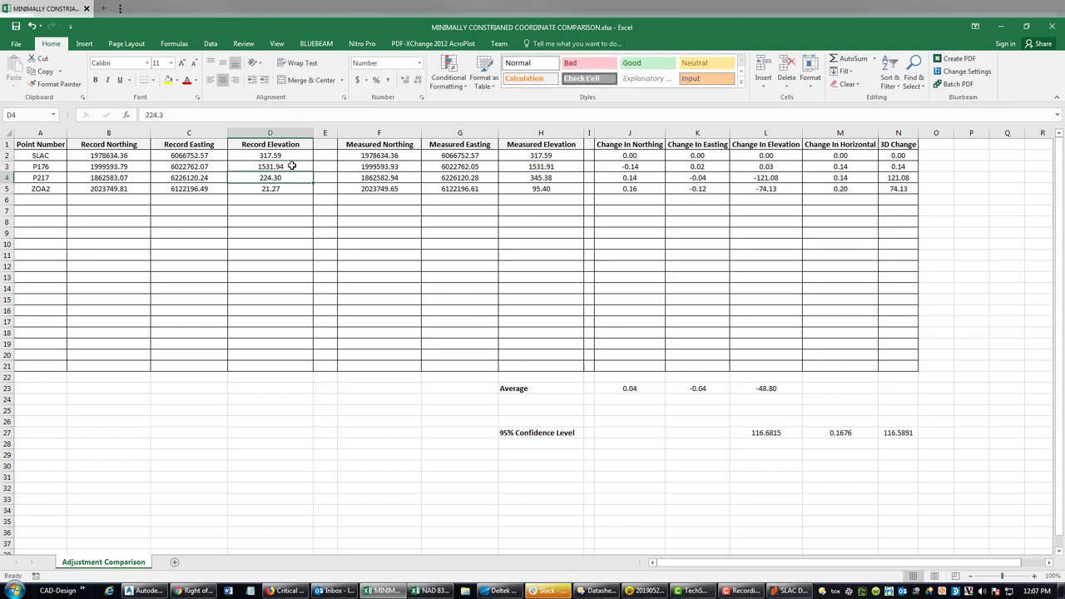
{"action": "type", "text": "150.29"}
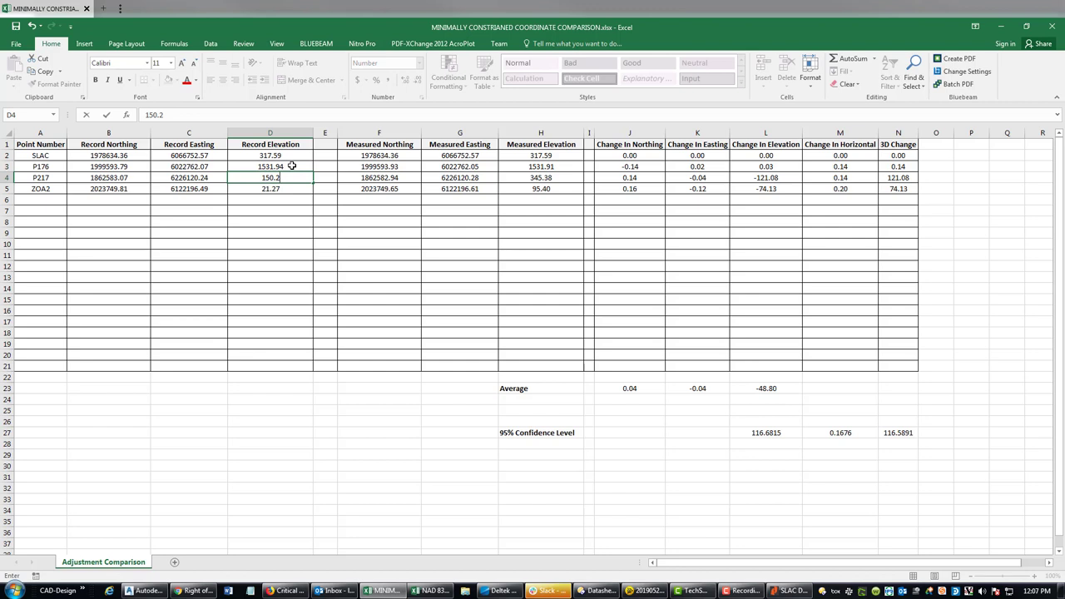
{"action": "key", "text": "Return"}
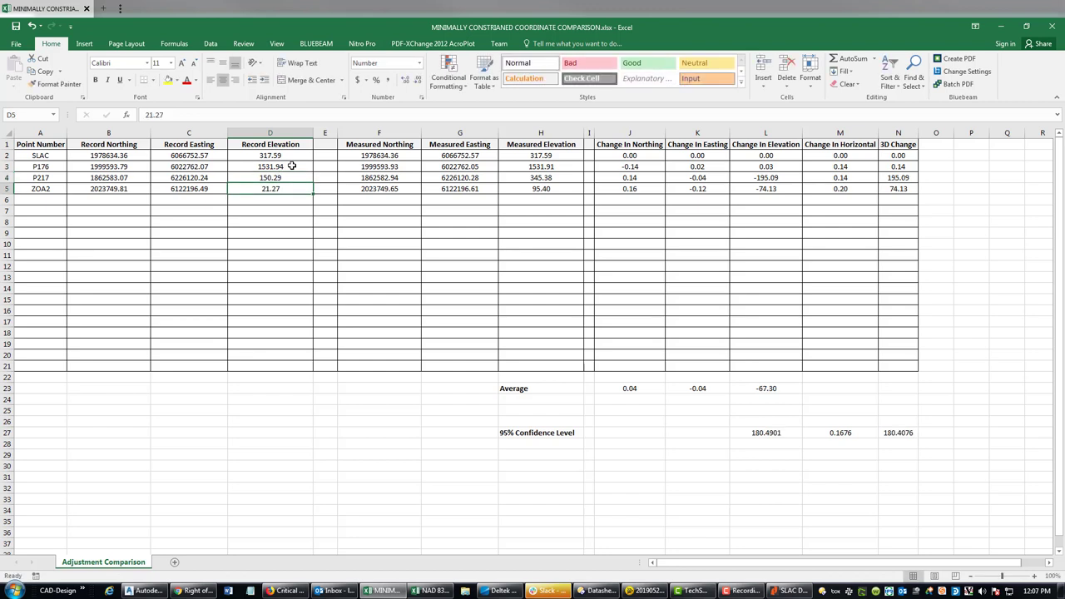
{"action": "type", "text": "95.37"}
{"action": "key", "text": "Return"}
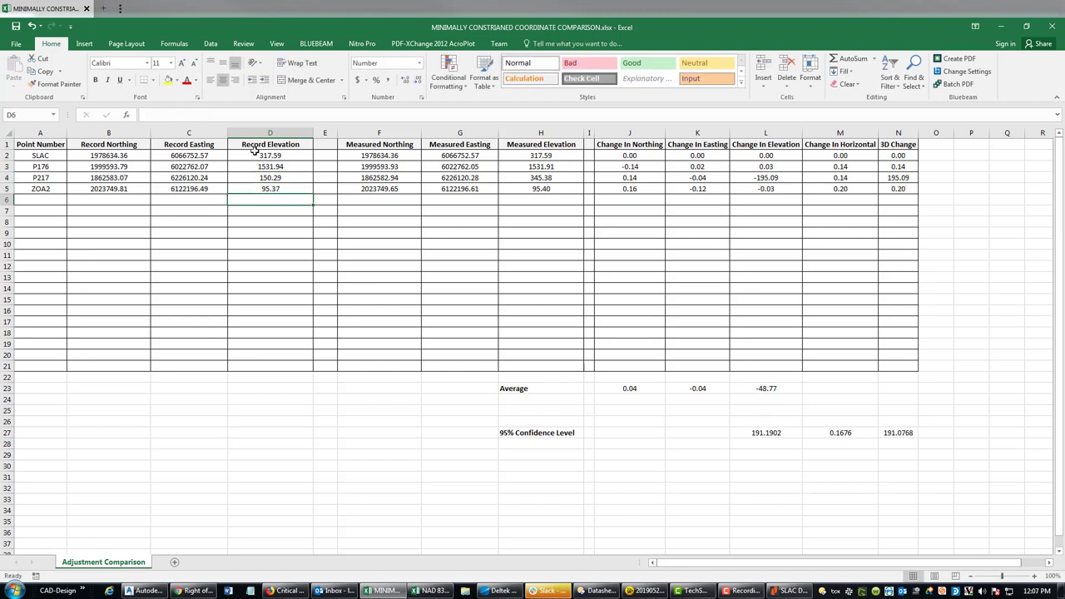
{"action": "left_click_drag", "start_coordinate": [260, 156], "coordinate": [269, 190]}
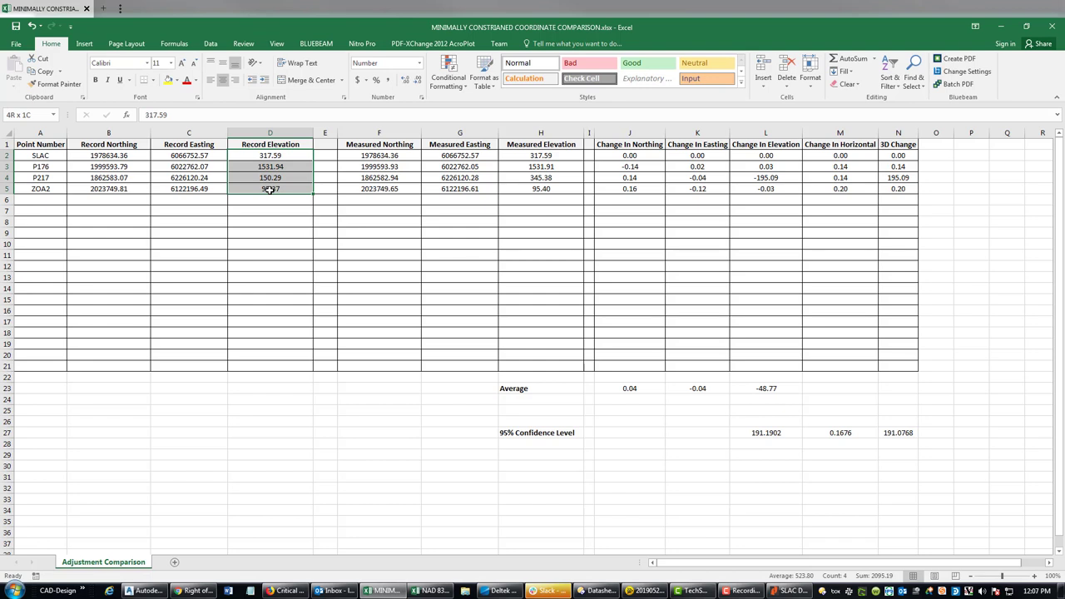
- Inspect the column N 3D change formulas and P217's record and 345.382 measured elevations, then open Trimble Business Center
{"action": "left_click", "coordinate": [720, 255]}
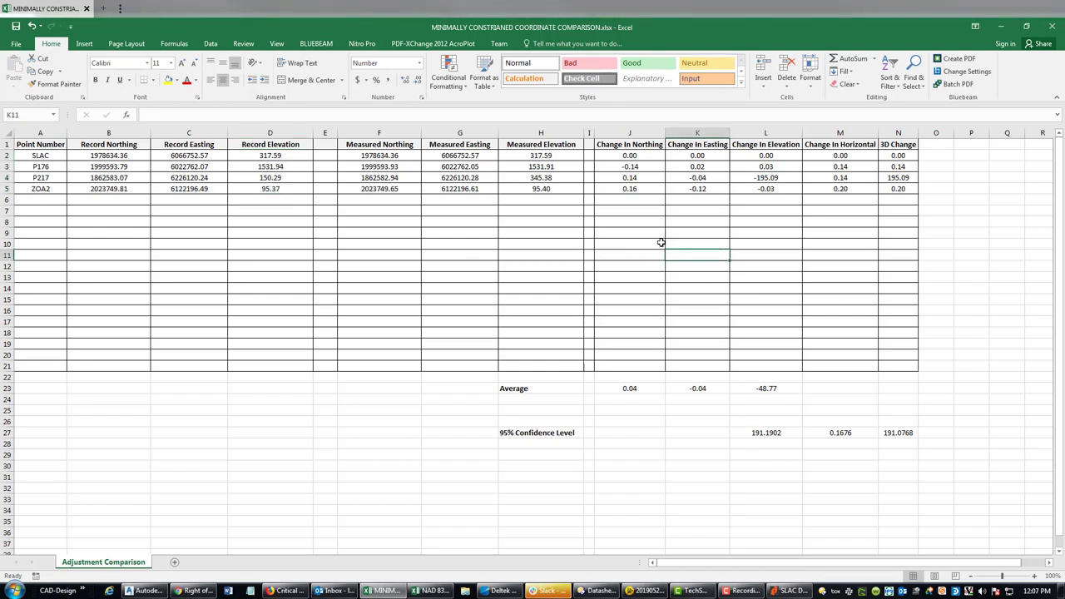
{"action": "left_click", "coordinate": [892, 157]}
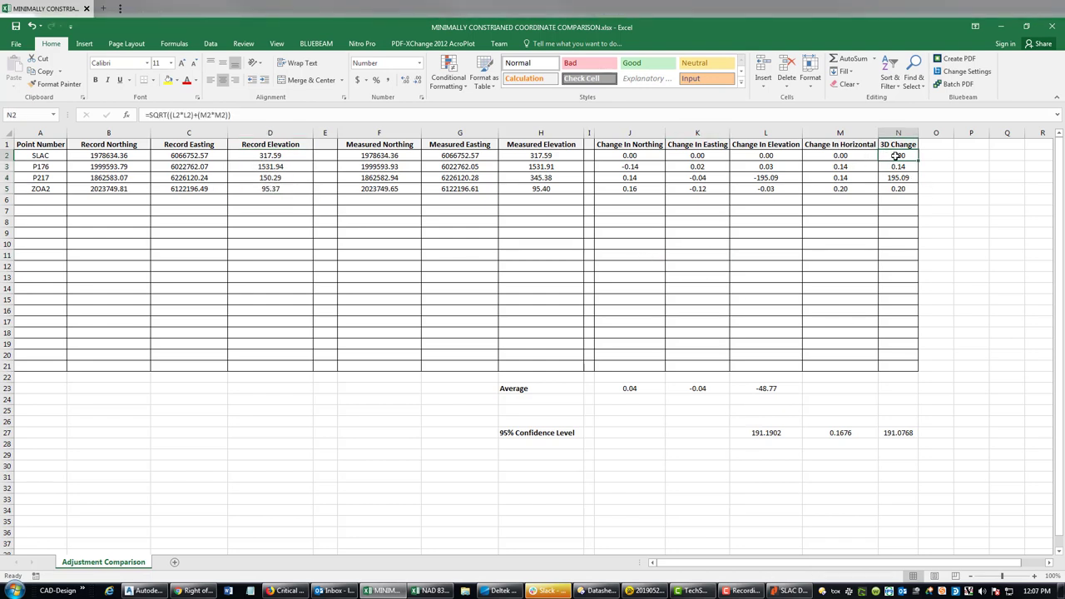
{"action": "left_click", "coordinate": [907, 168]}
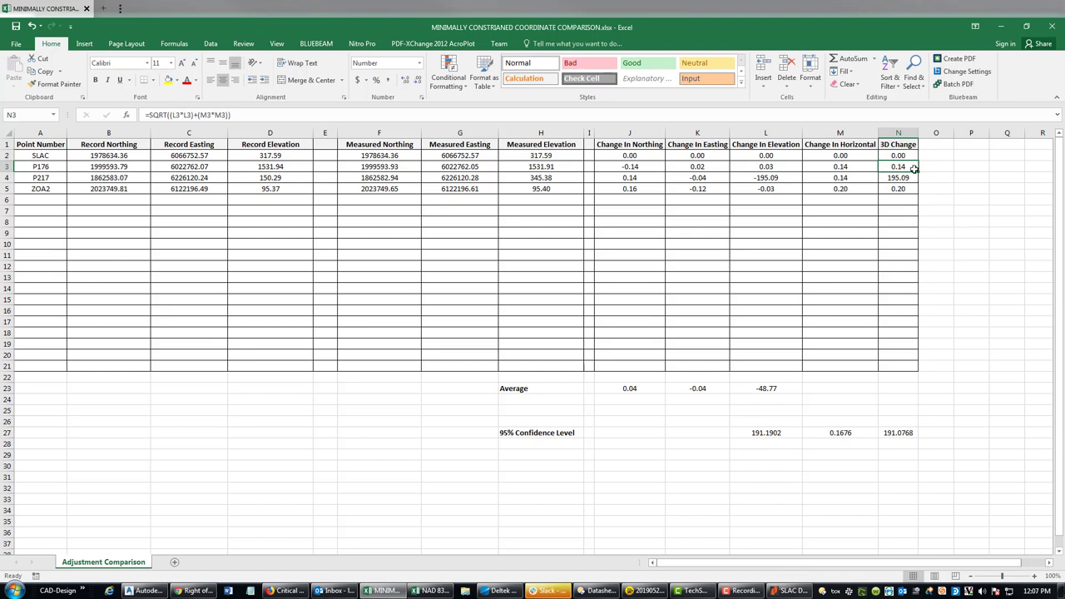
{"action": "left_click", "coordinate": [898, 190]}
{"action": "left_click", "coordinate": [905, 177]}
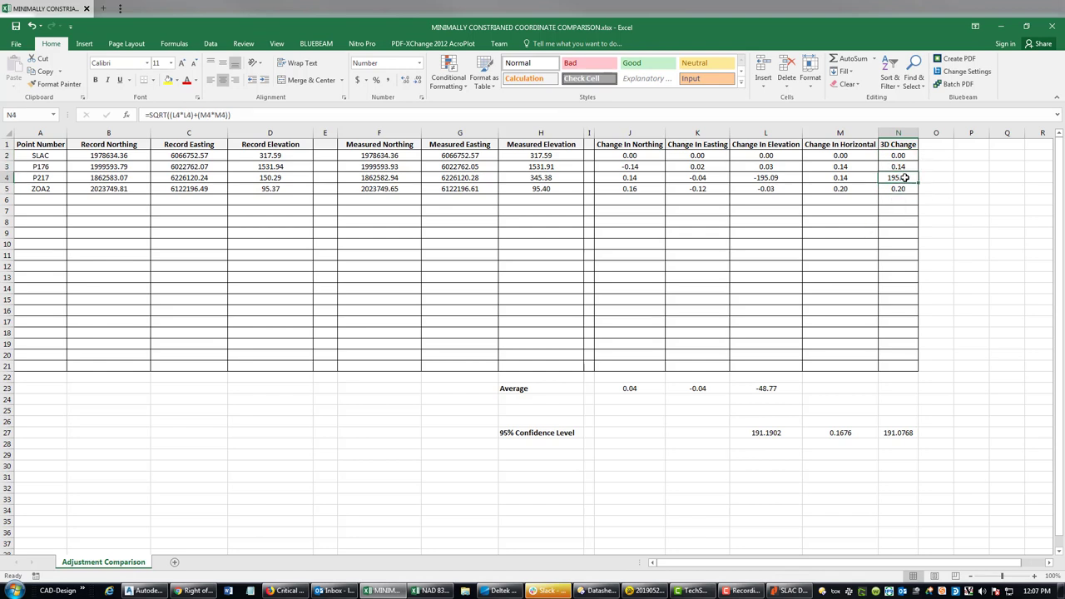
{"action": "left_click", "coordinate": [281, 179]}
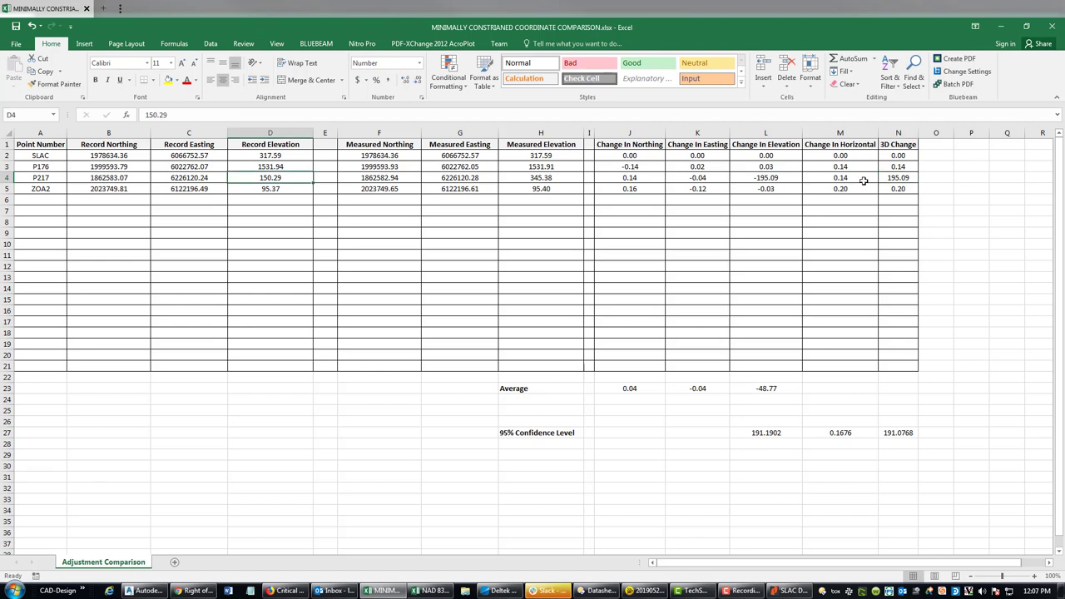
{"action": "mouse_move", "coordinate": [903, 178]}
{"action": "left_mouse_down"}
{"action": "mouse_move", "coordinate": [849, 174]}
{"action": "mouse_move", "coordinate": [894, 173]}
{"action": "left_mouse_up"}
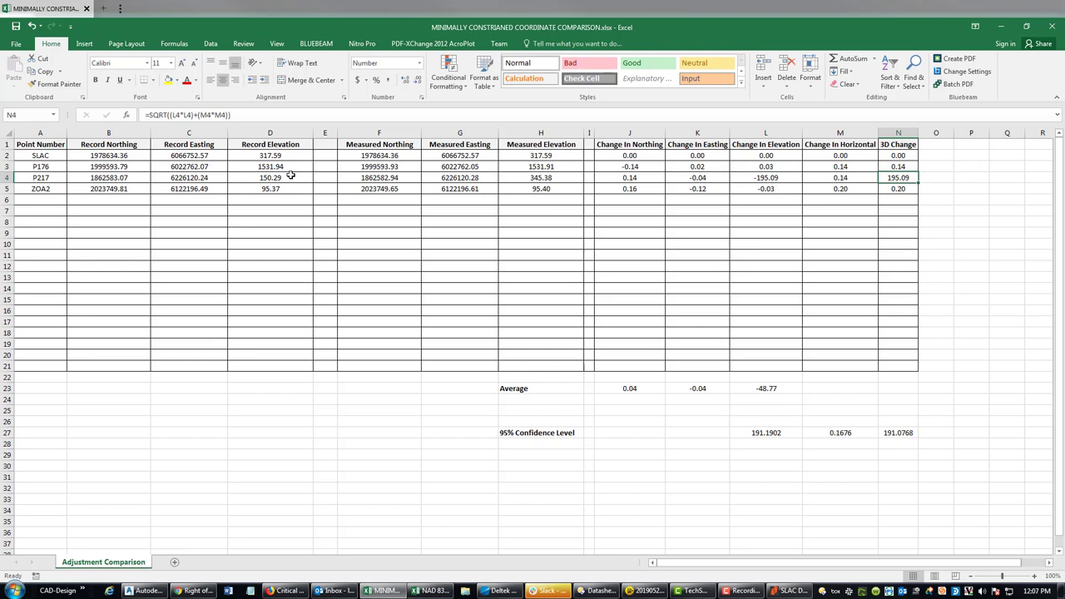
{"action": "left_click", "coordinate": [556, 179]}
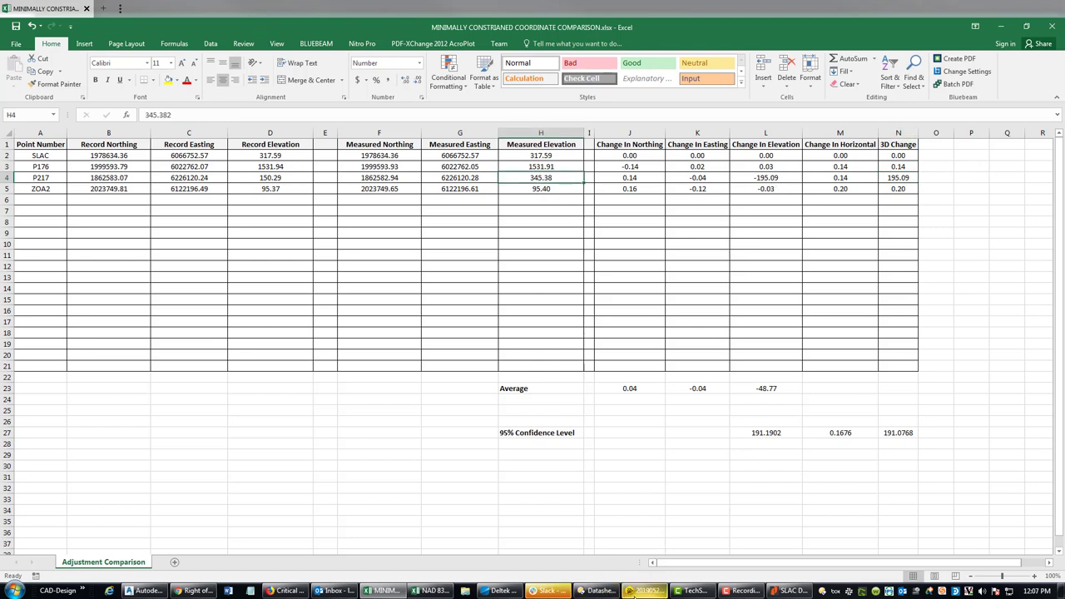
{"action": "left_click", "coordinate": [633, 591]}
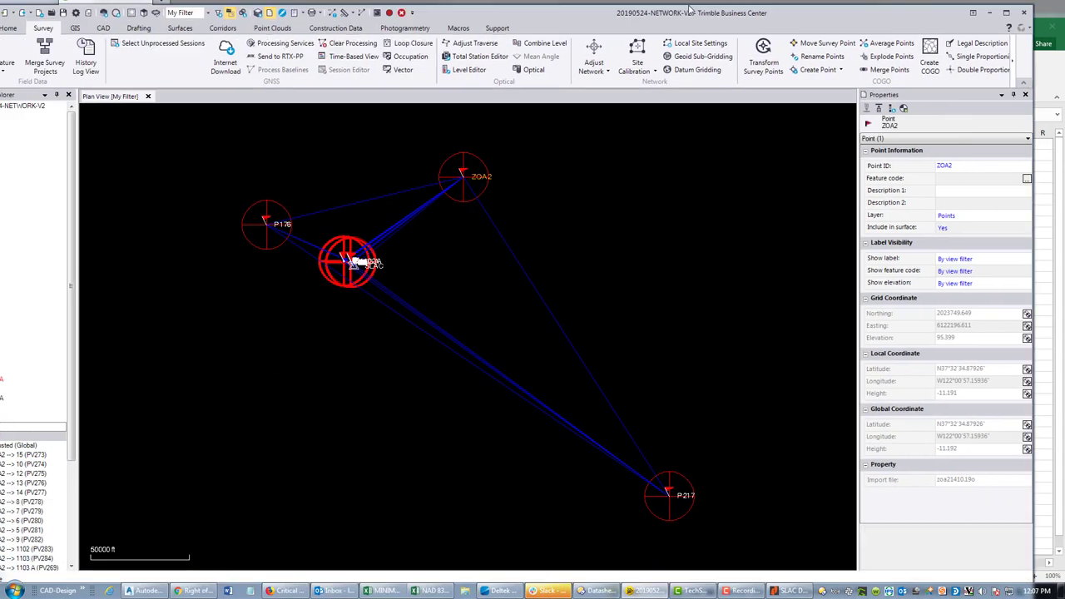
- Maximize Trimble Business Center, view P217's 345.382 elevation, then return to D4 in Excel
{"action": "left_click", "coordinate": [1006, 11]}
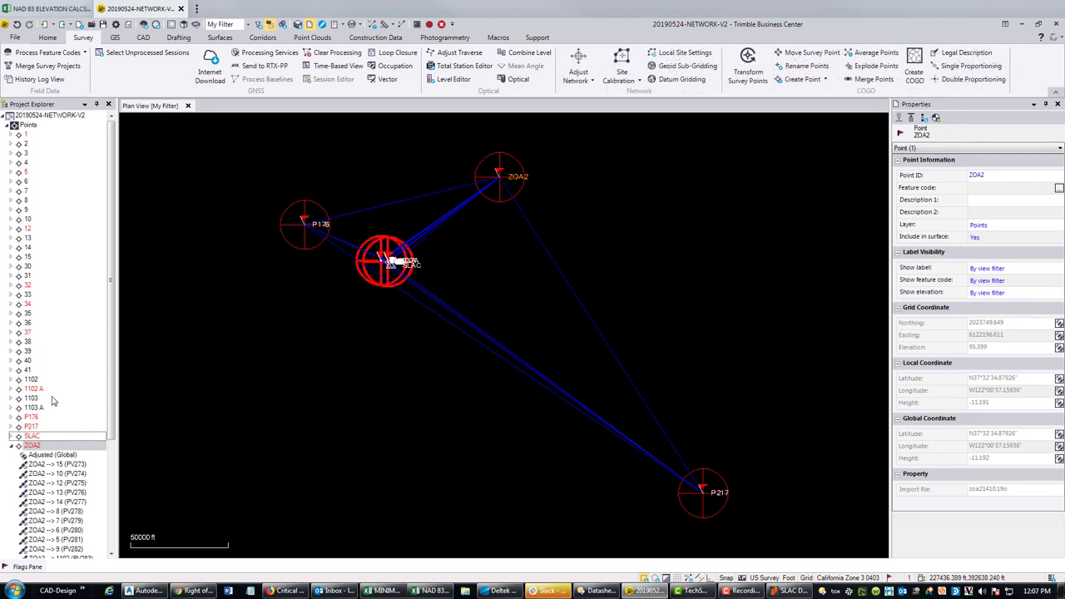
{"action": "left_click", "coordinate": [33, 427]}
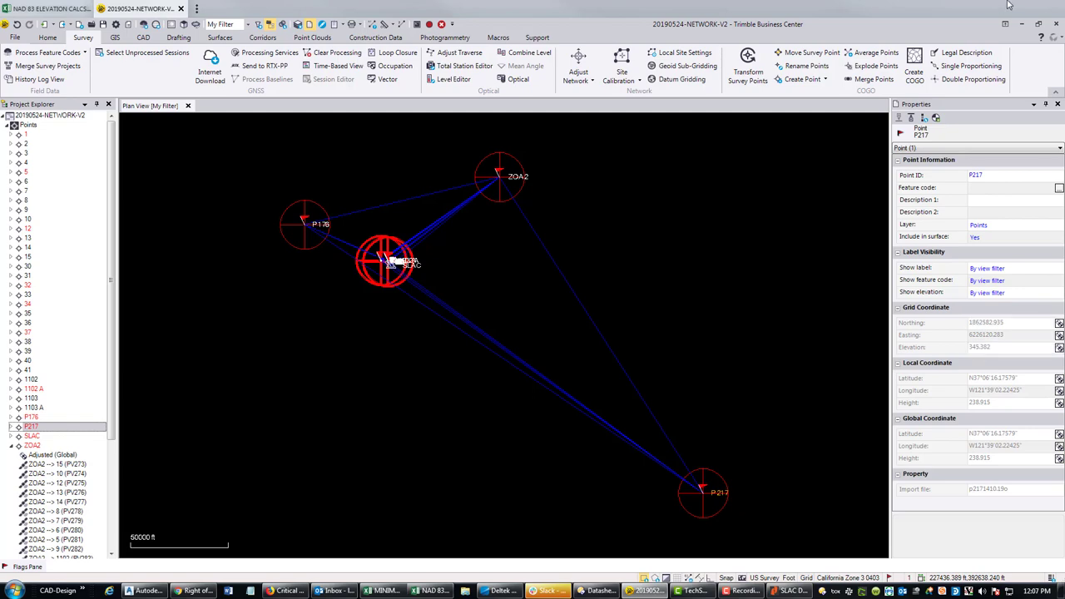
{"action": "left_click", "coordinate": [1024, 26]}
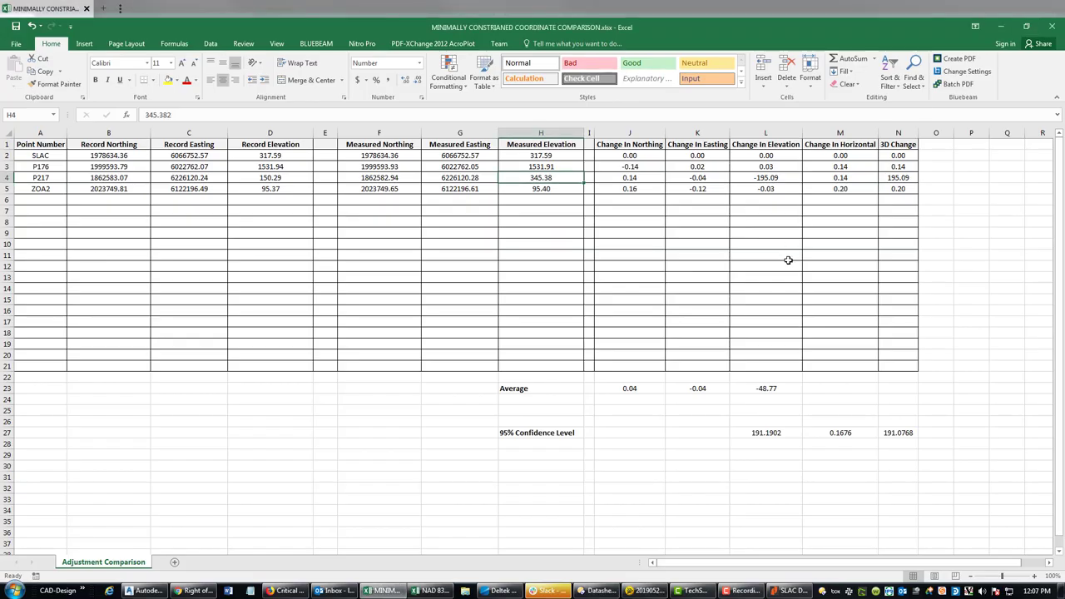
{"action": "left_click", "coordinate": [281, 178]}
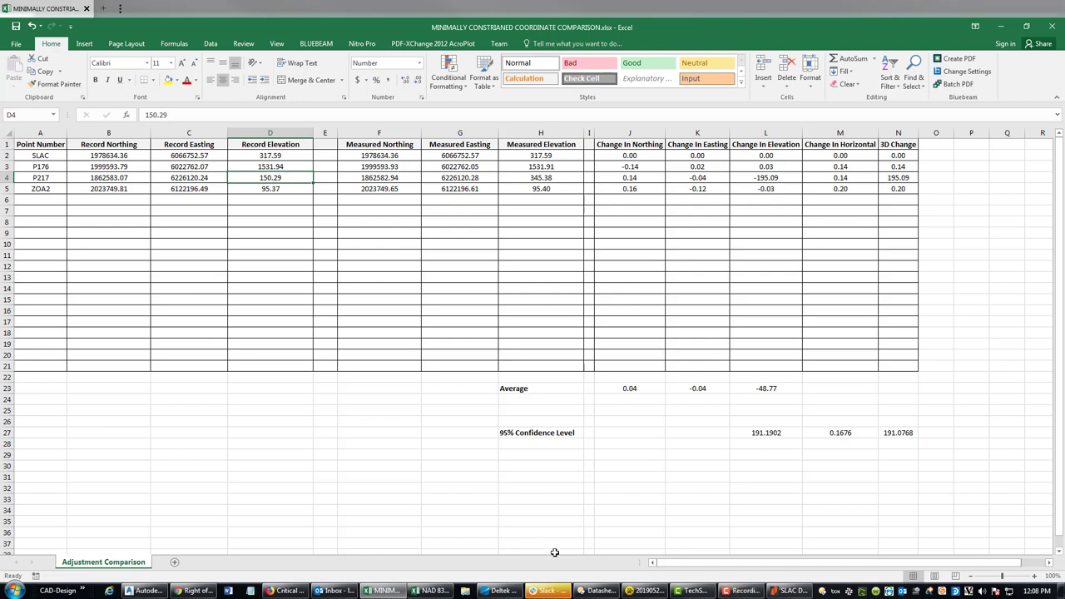
- Change P217's geoid separation in D4 to -32.451, making its NAVD 88 elevation 363.22
{"action": "left_click", "coordinate": [1000, 26]}
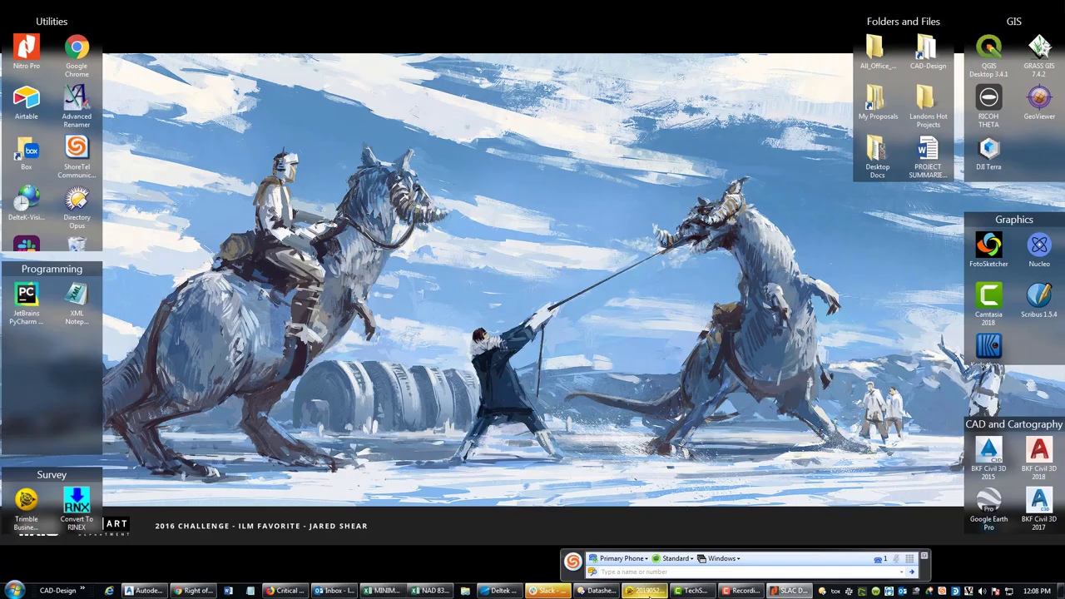
{"action": "left_click", "coordinate": [410, 591]}
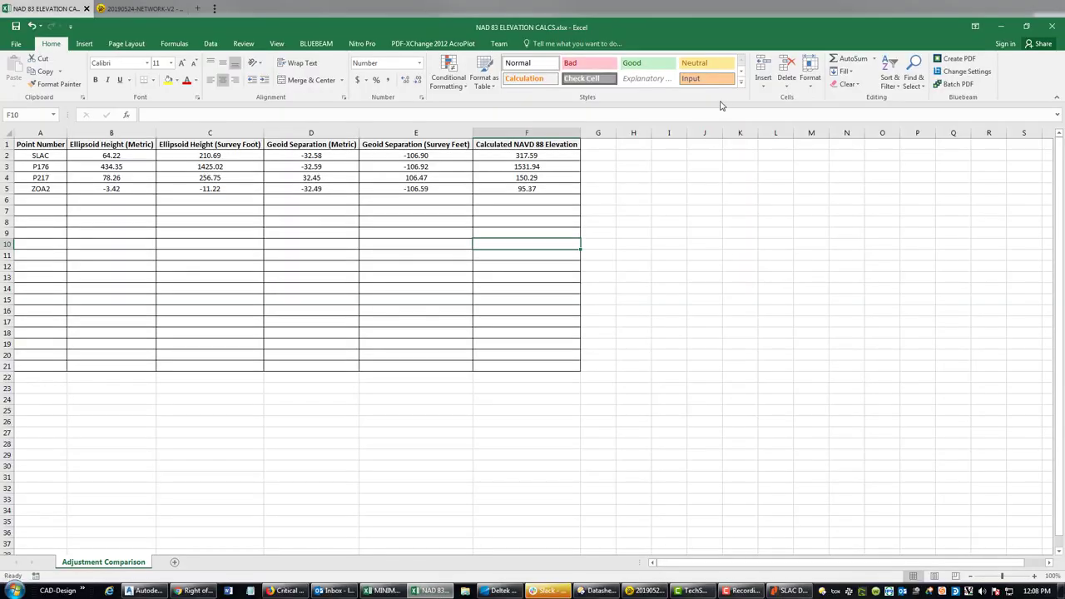
{"action": "left_click", "coordinate": [405, 258]}
{"action": "left_click", "coordinate": [507, 178]}
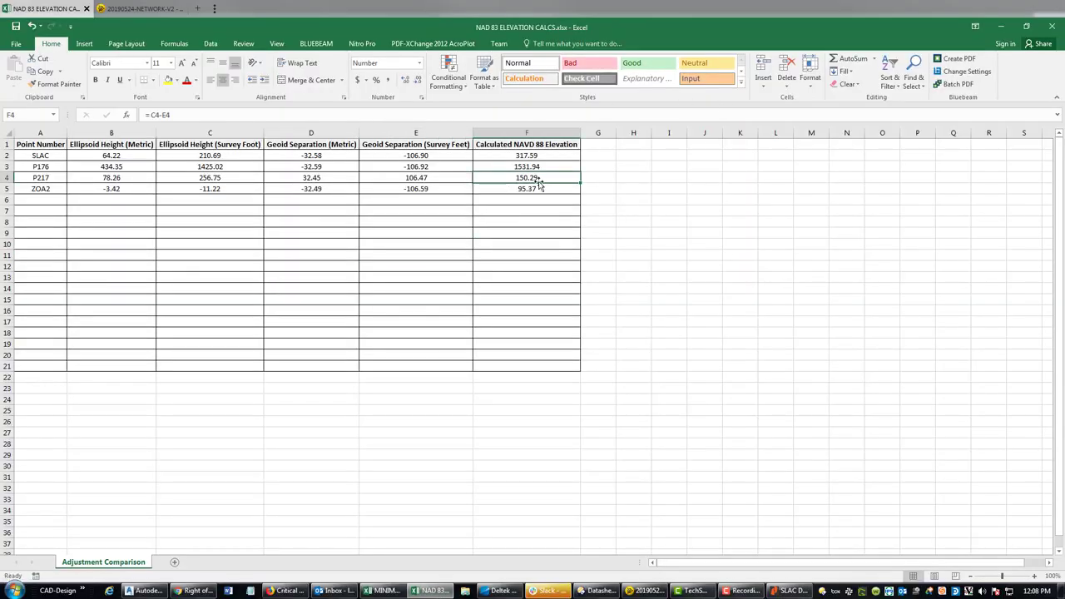
{"action": "left_click", "coordinate": [399, 178]}
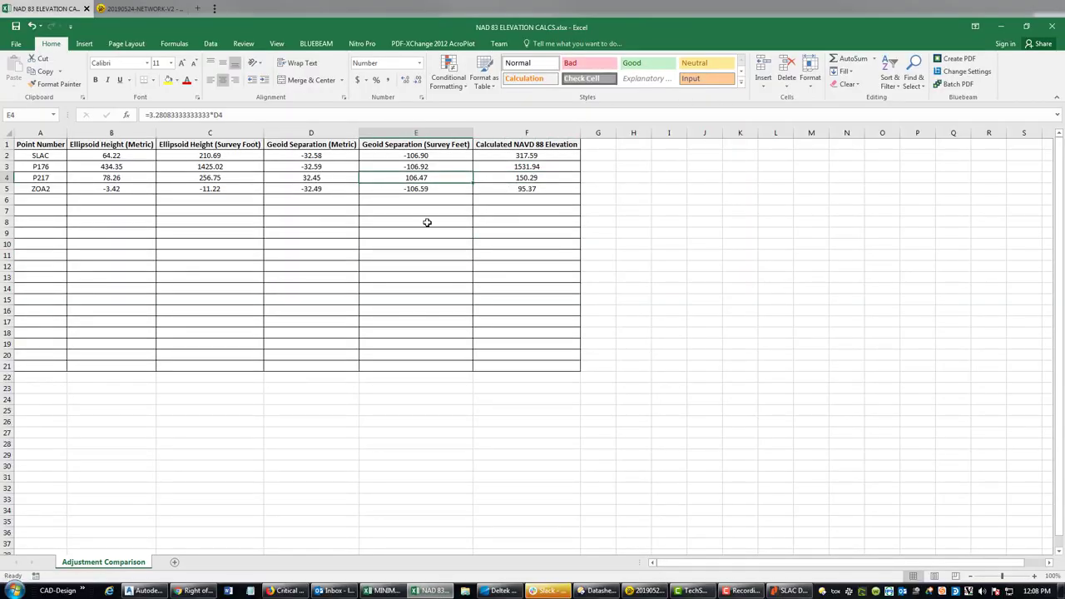
{"action": "double_click", "coordinate": [297, 178]}
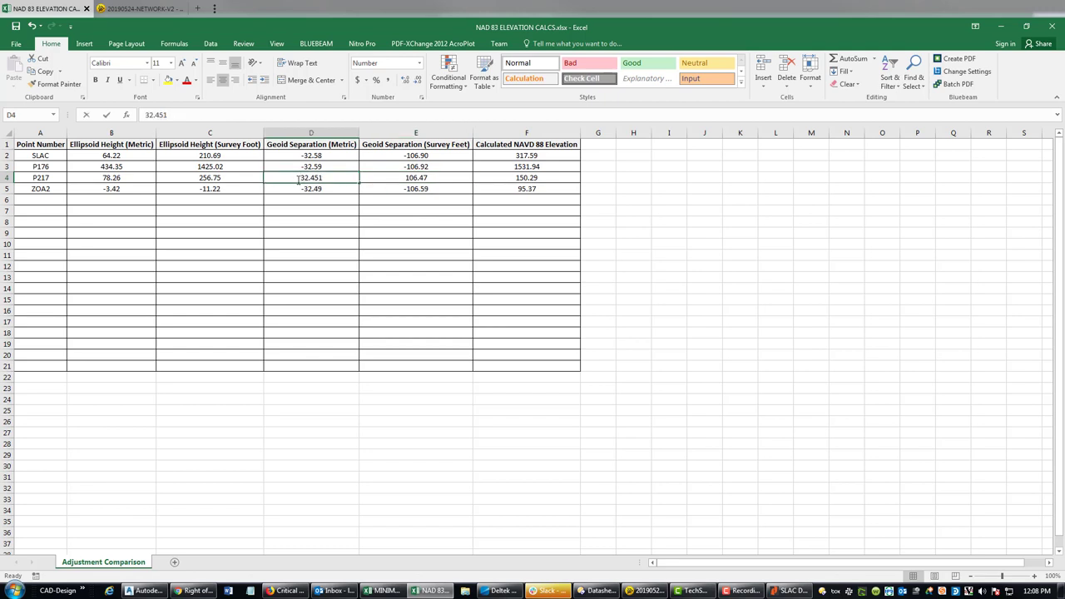
{"action": "type", "text": "-"}
{"action": "key", "text": "Return"}
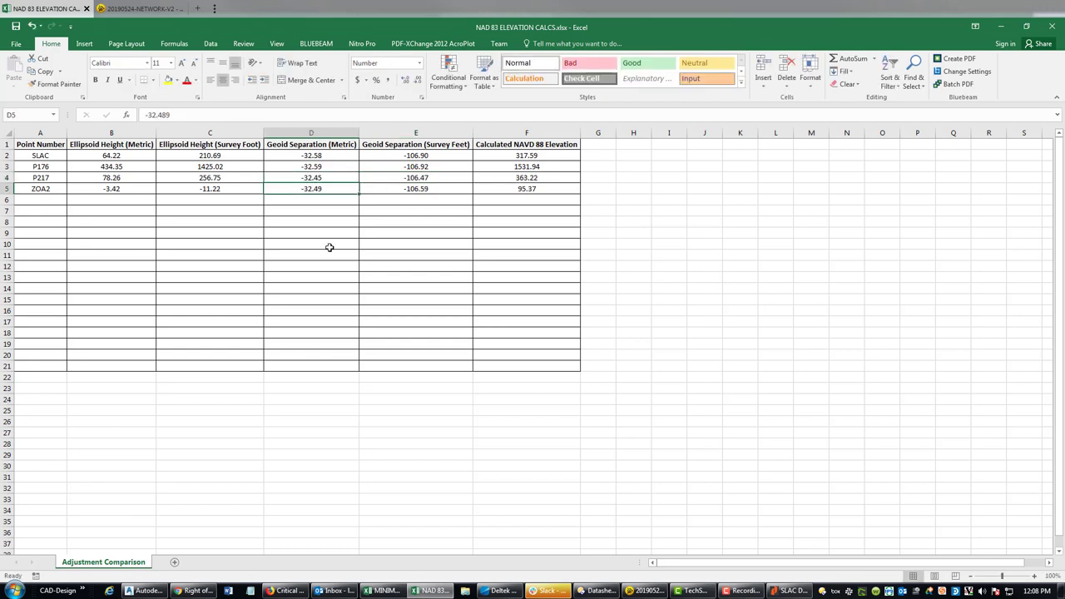
{"action": "left_click", "coordinate": [316, 178]}
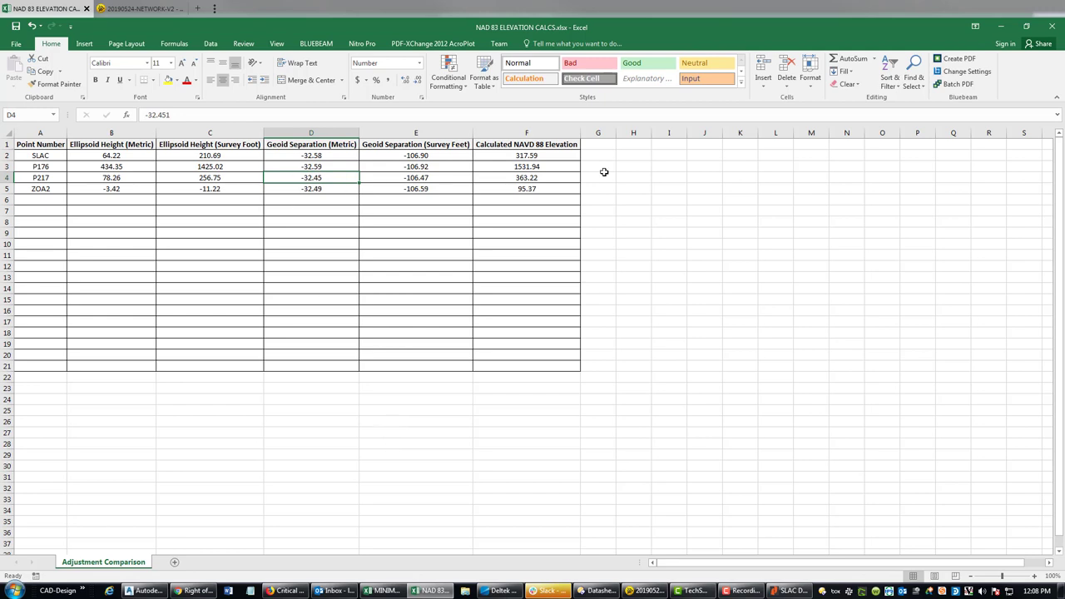
{"action": "left_click", "coordinate": [562, 178]}
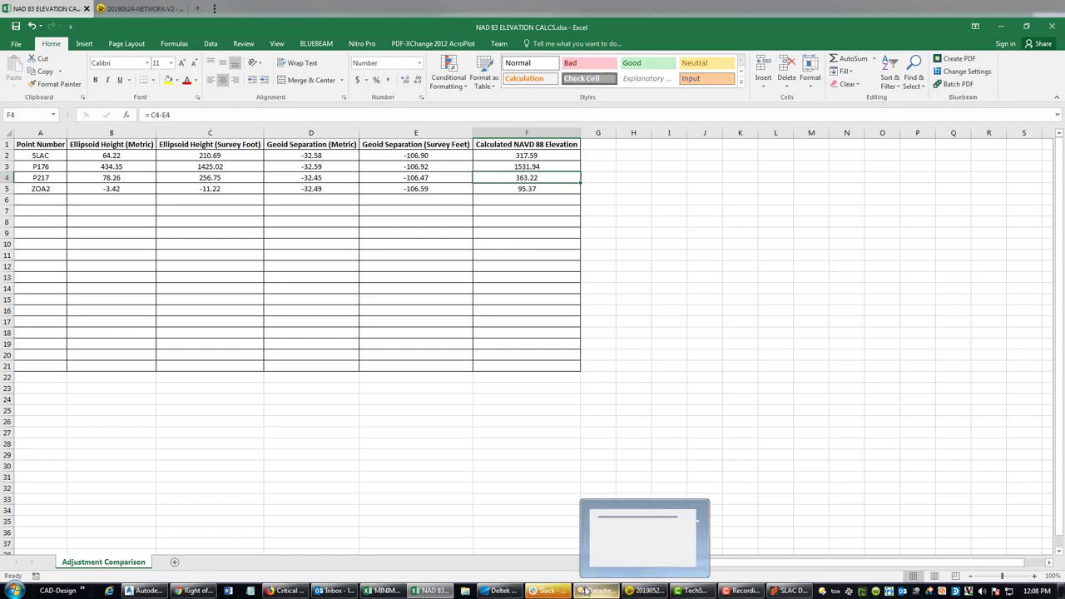
{"action": "left_click", "coordinate": [384, 590]}
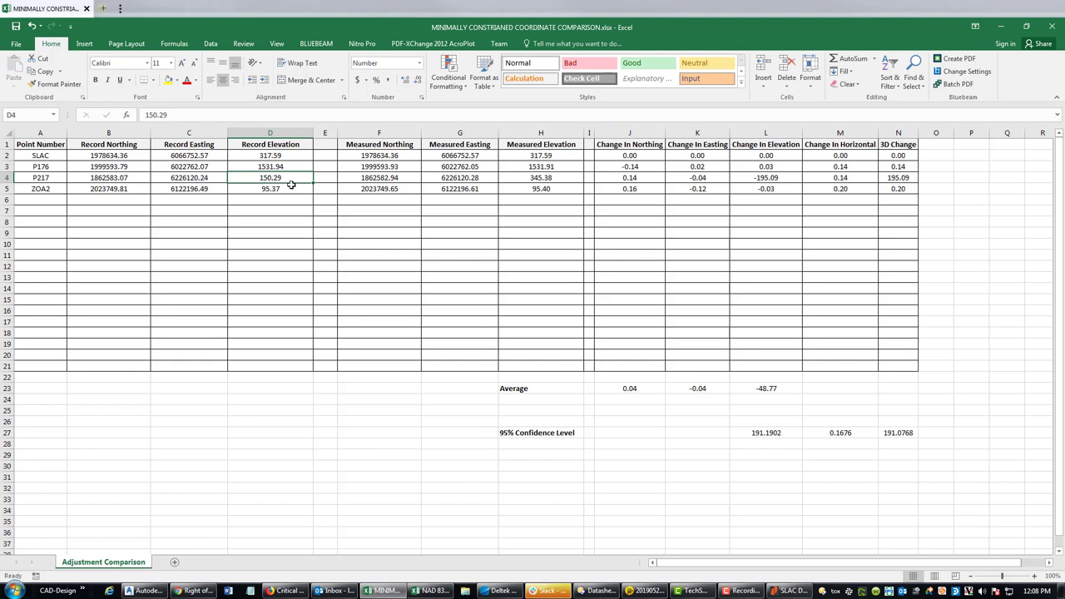
- Enter 363.22 as P217's record elevation in D4 and confirm the 17.84 change in N4
{"action": "type", "text": "363.22"}
{"action": "key", "text": "Return"}
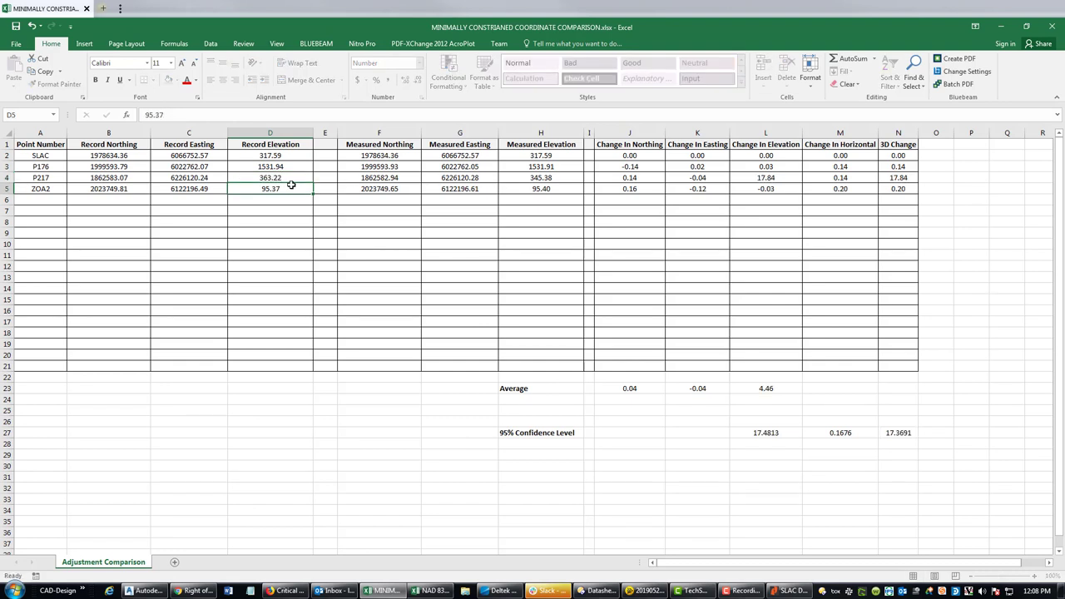
{"action": "left_click", "coordinate": [896, 177]}
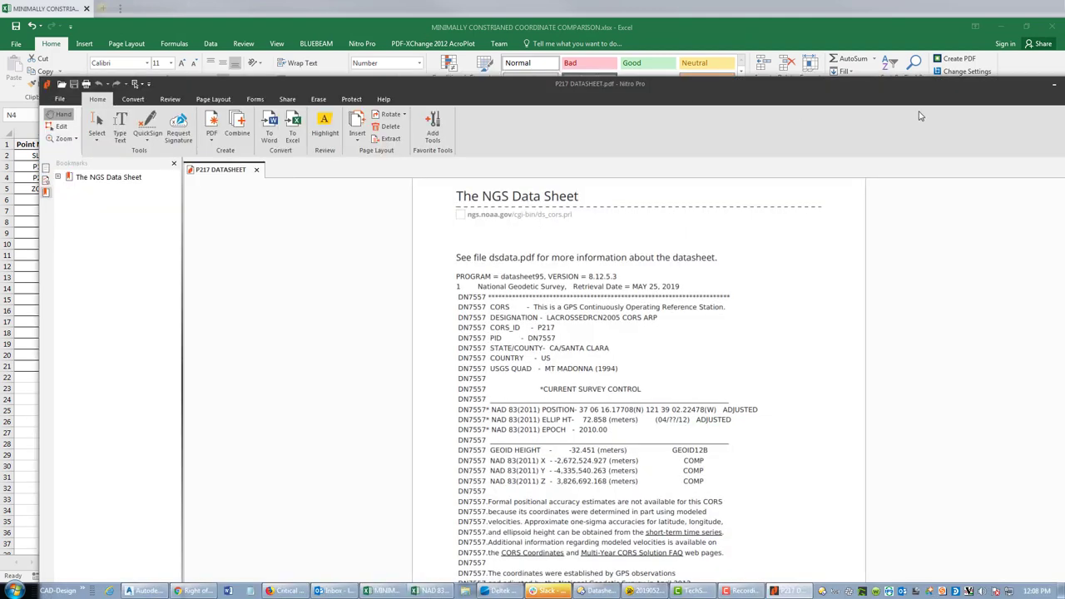
- Maximize the P217 datasheet, read its -32.451 m geoid height, and return to the NAD 83 calcs
{"action": "double_click", "coordinate": [965, 83]}
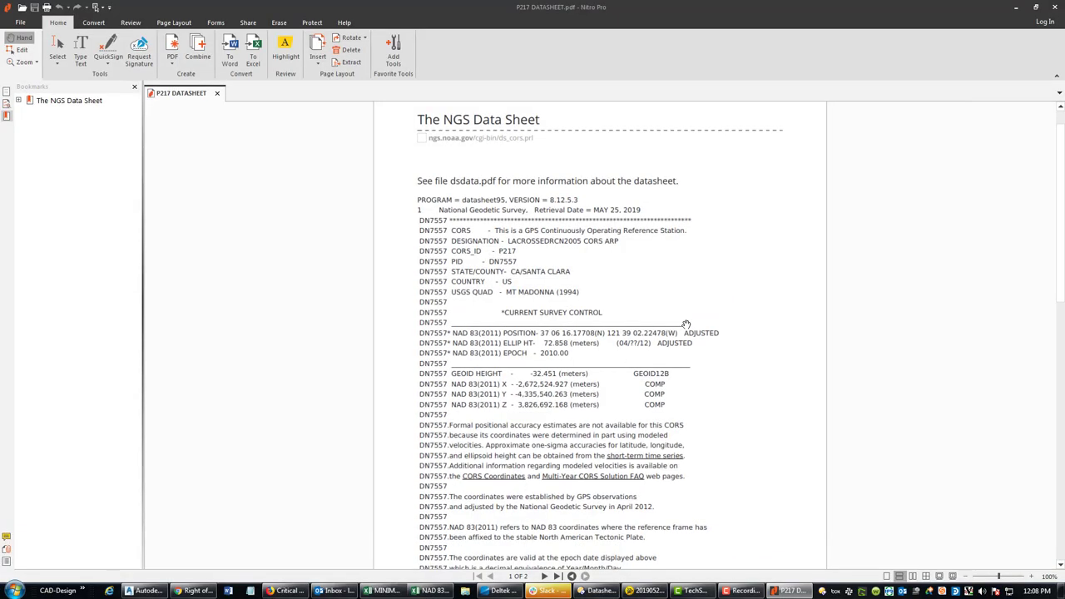
{"action": "scroll", "coordinate": [685, 323], "scroll_direction": "down", "scroll_amount": 2}
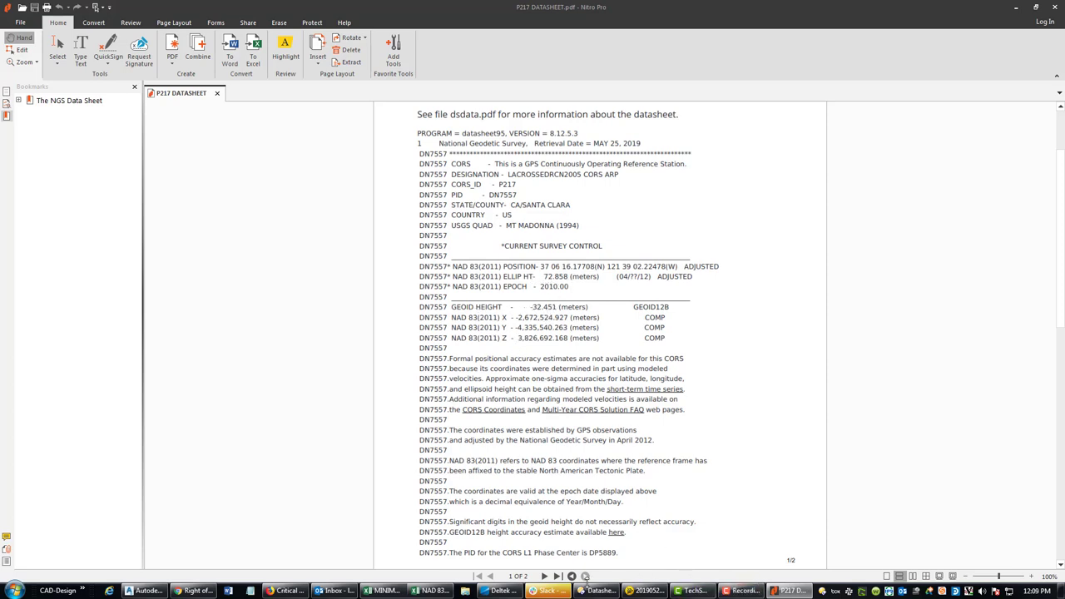
{"action": "left_click", "coordinate": [429, 590]}
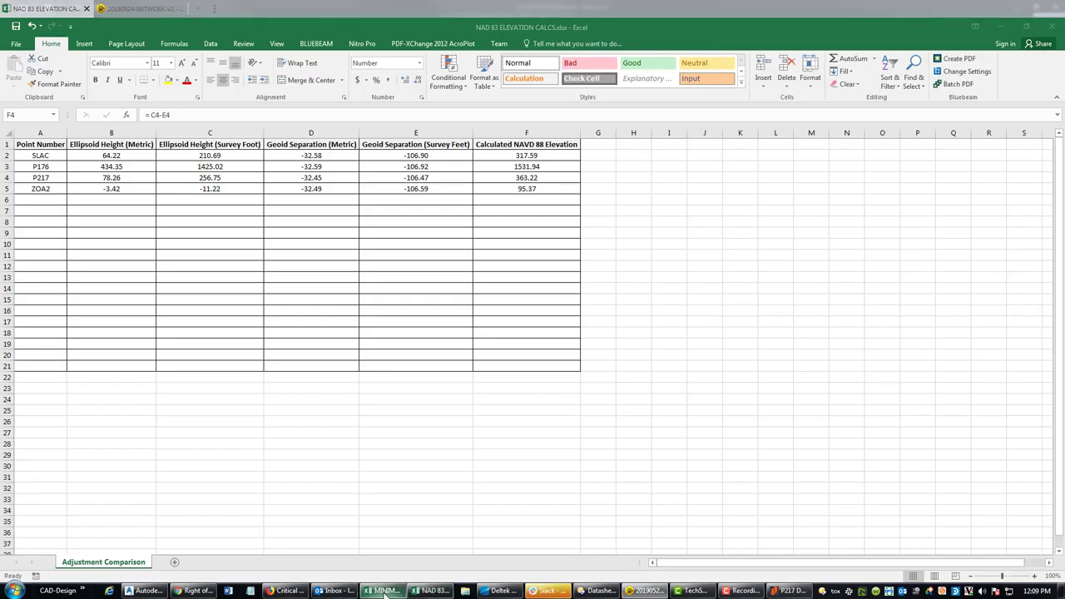
- Check P217's 78.258 ellipsoid height against the datasheet and correct it to 72.858
{"action": "left_click", "coordinate": [119, 178]}
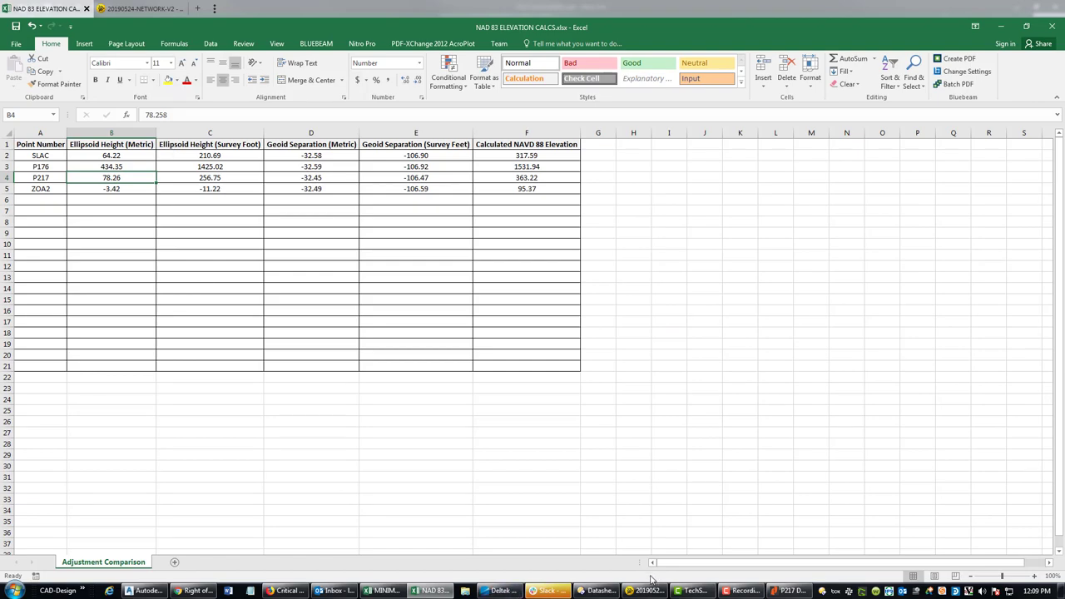
{"action": "left_click", "coordinate": [779, 592]}
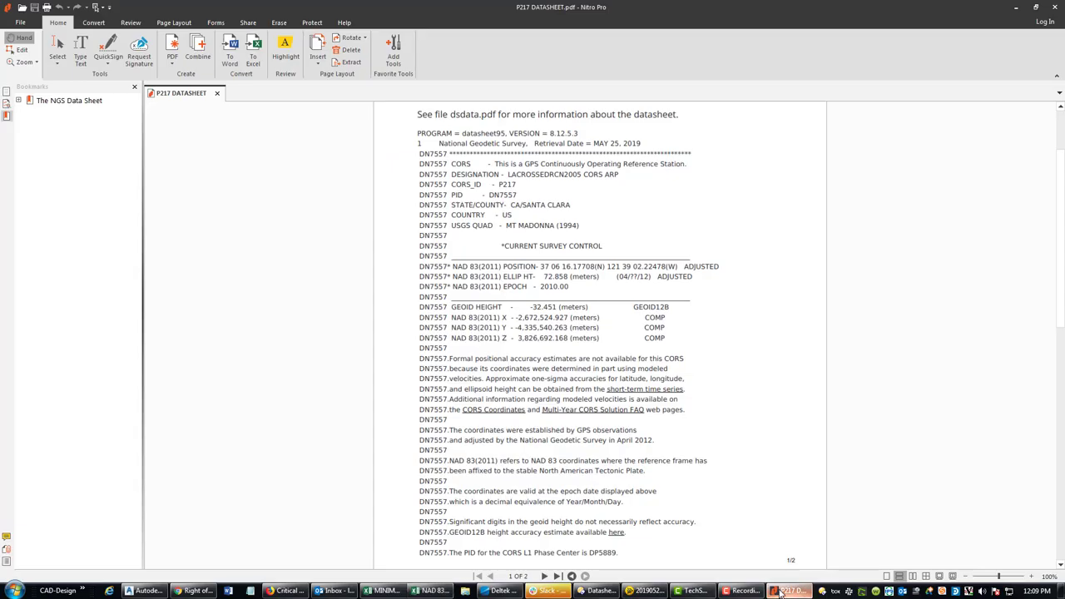
{"action": "left_click", "coordinate": [779, 592]}
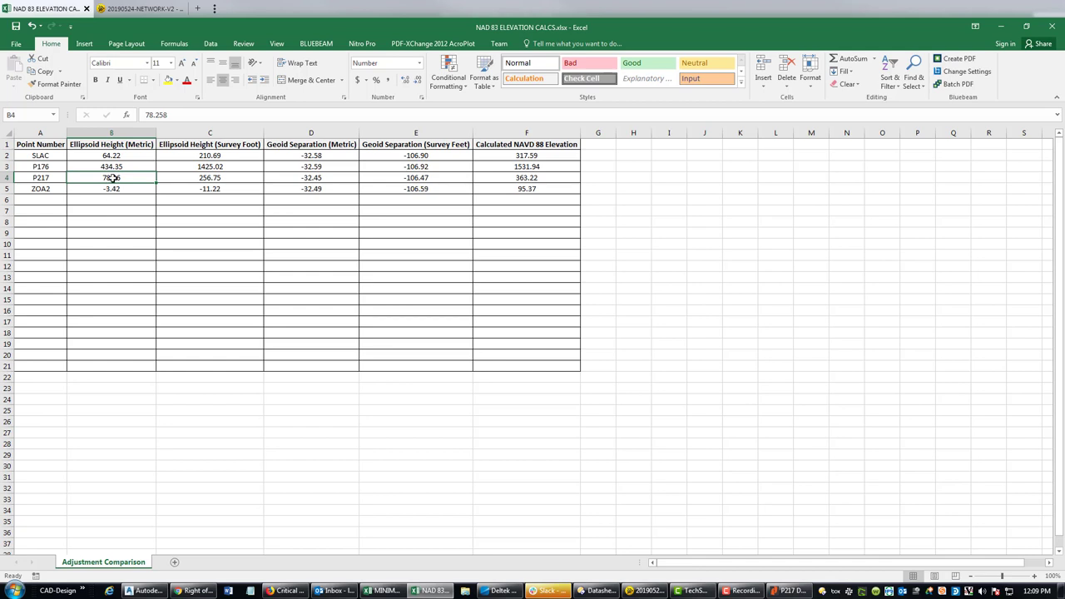
{"action": "type", "text": "72."}
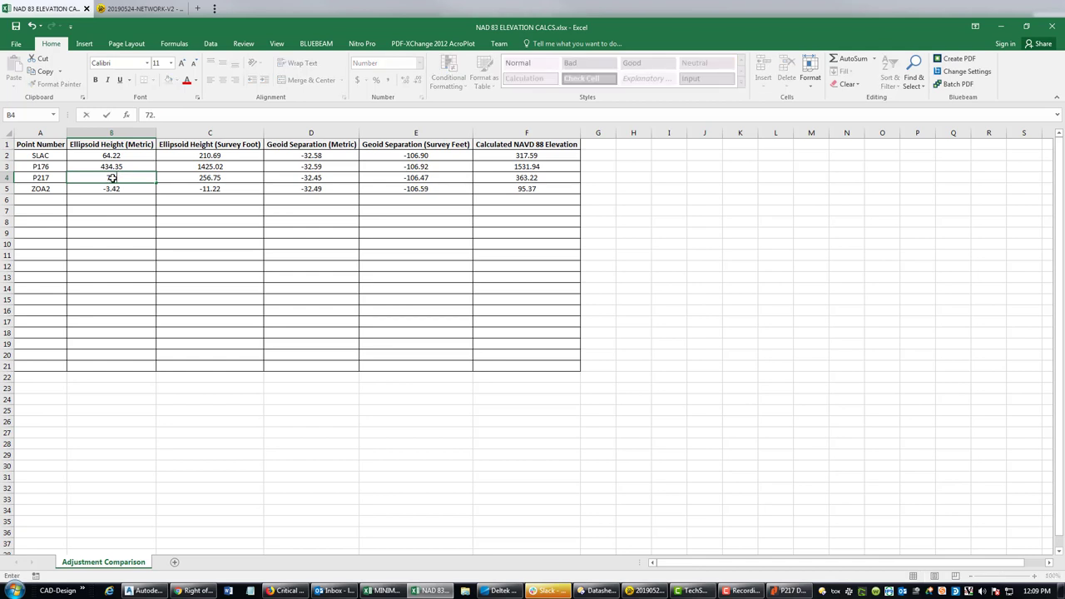
{"action": "key", "text": "Return"}
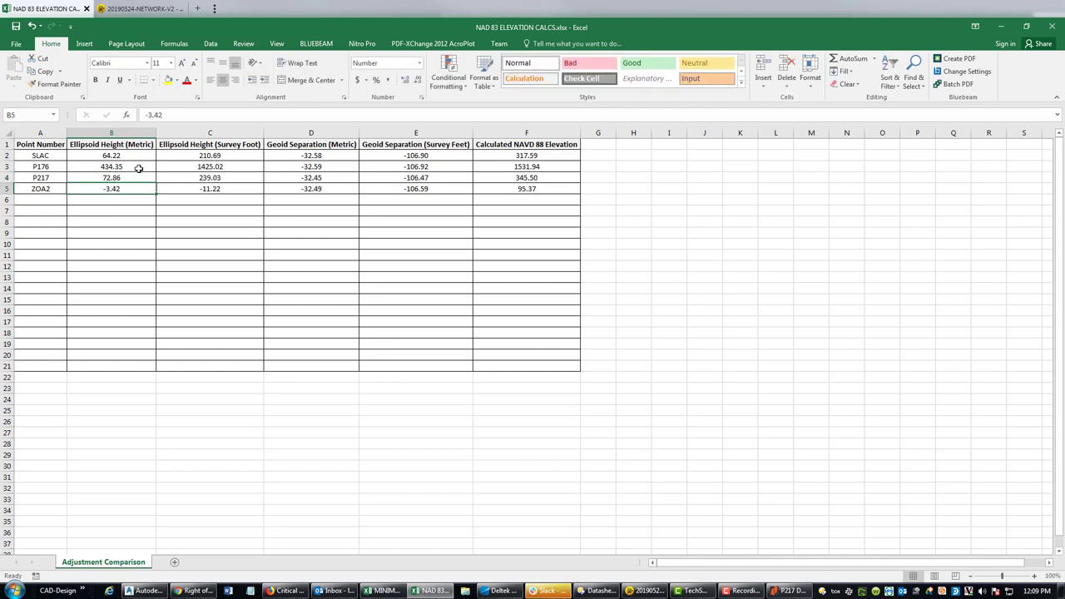
- Show the metric ellipsoid heights and metric geoid separations to three decimals
{"action": "left_click_drag", "start_coordinate": [137, 156], "coordinate": [135, 190]}
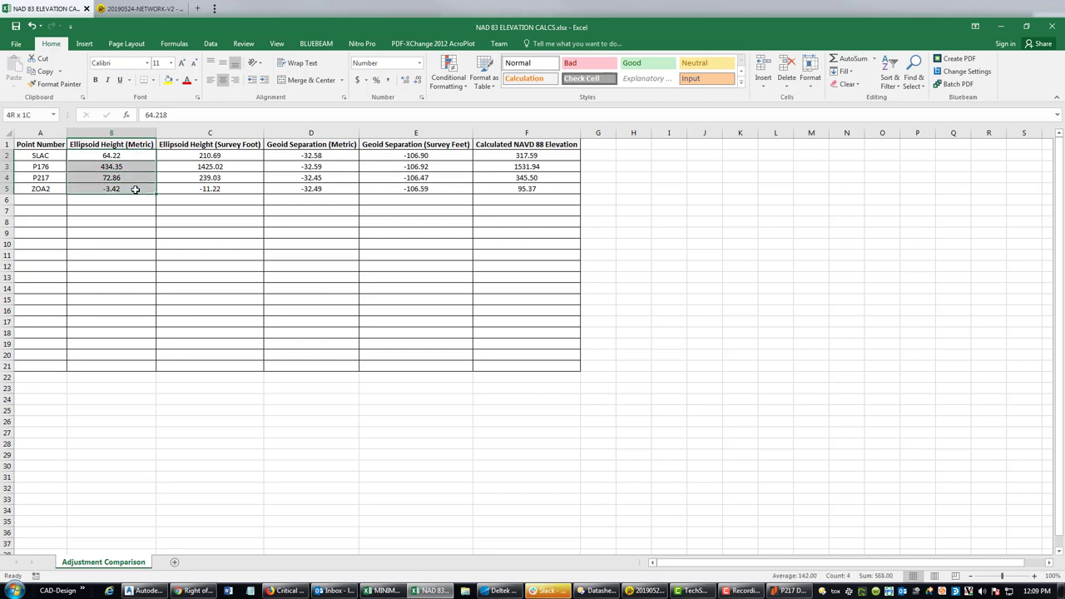
{"action": "left_click", "coordinate": [417, 81]}
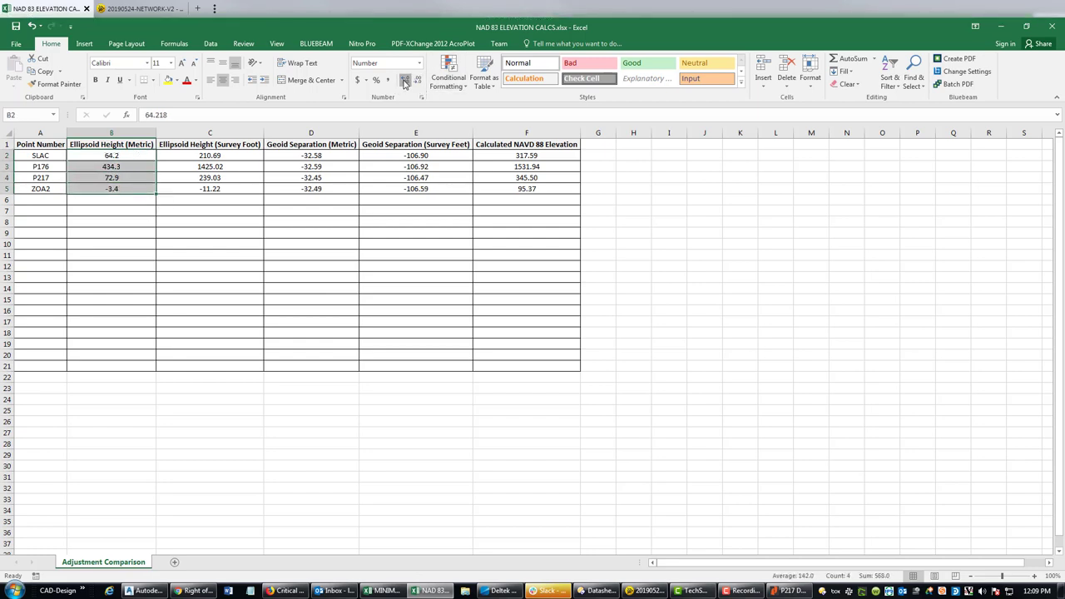
{"action": "left_click", "coordinate": [405, 80]}
{"action": "left_click", "coordinate": [406, 80]}
{"action": "left_click", "coordinate": [345, 190]}
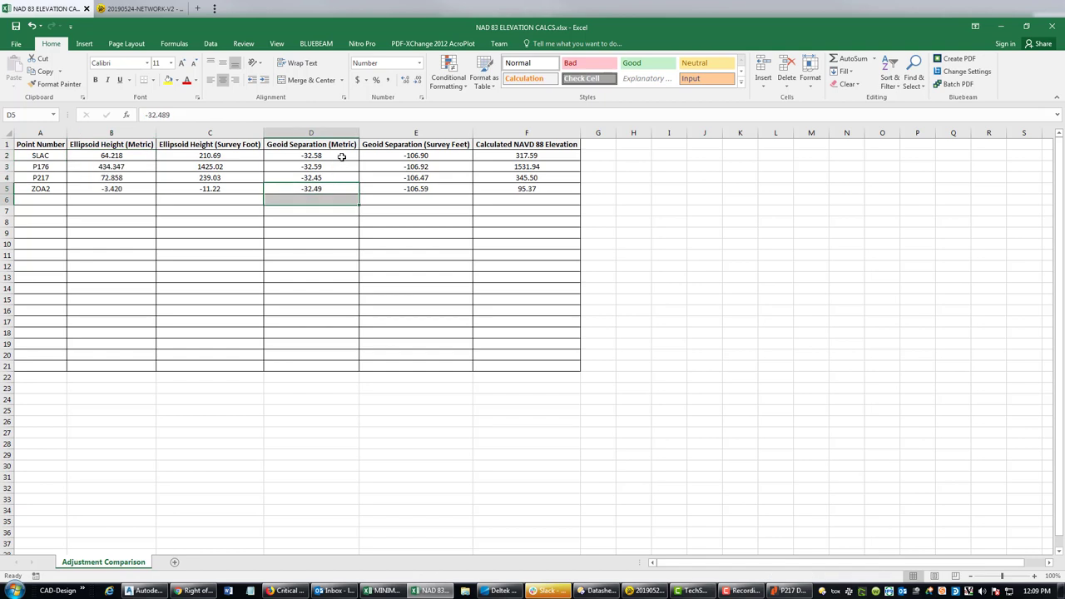
{"action": "left_click_drag", "start_coordinate": [343, 156], "coordinate": [345, 187]}
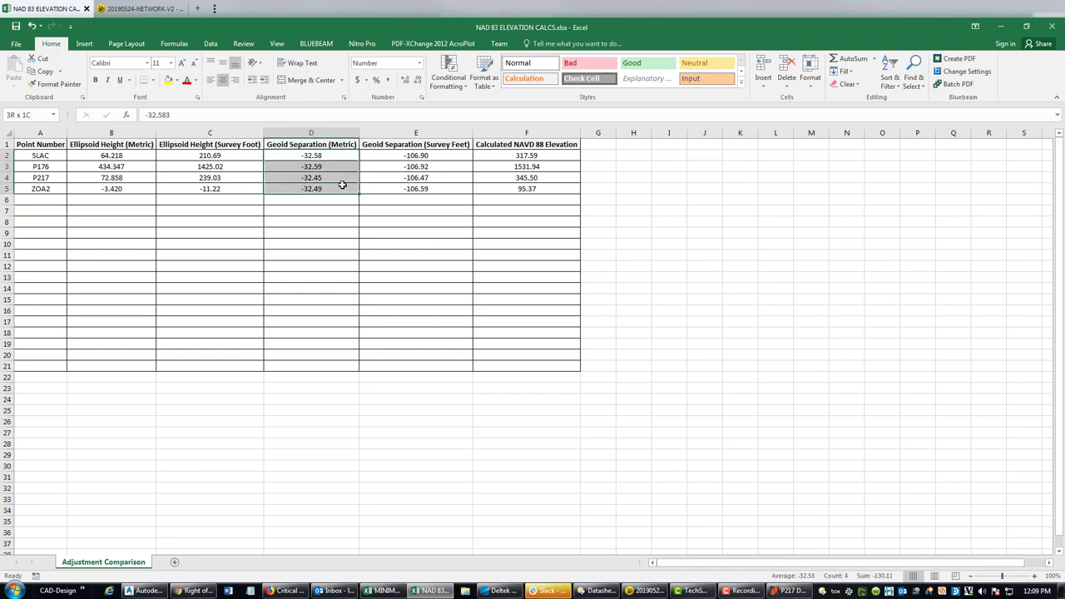
{"action": "left_click", "coordinate": [407, 80]}
{"action": "left_click", "coordinate": [328, 312]}
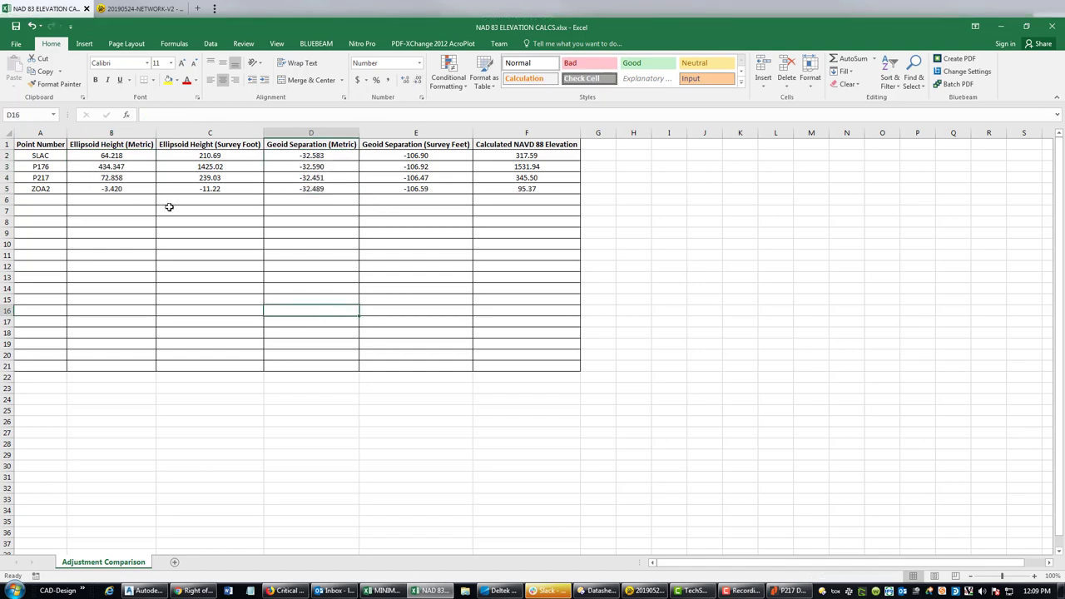
- Inspect the NAVD 88 elevations, confirming P217 now reads 345.50
{"action": "left_click", "coordinate": [499, 243]}
{"action": "left_click_drag", "start_coordinate": [523, 178], "coordinate": [524, 190]}
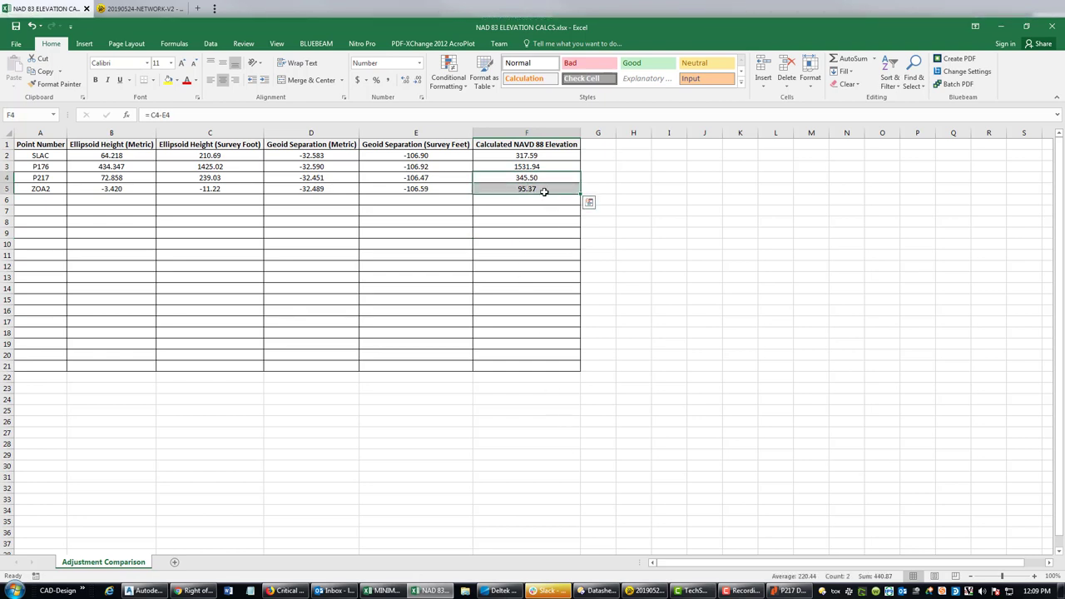
{"action": "left_click", "coordinate": [539, 174]}
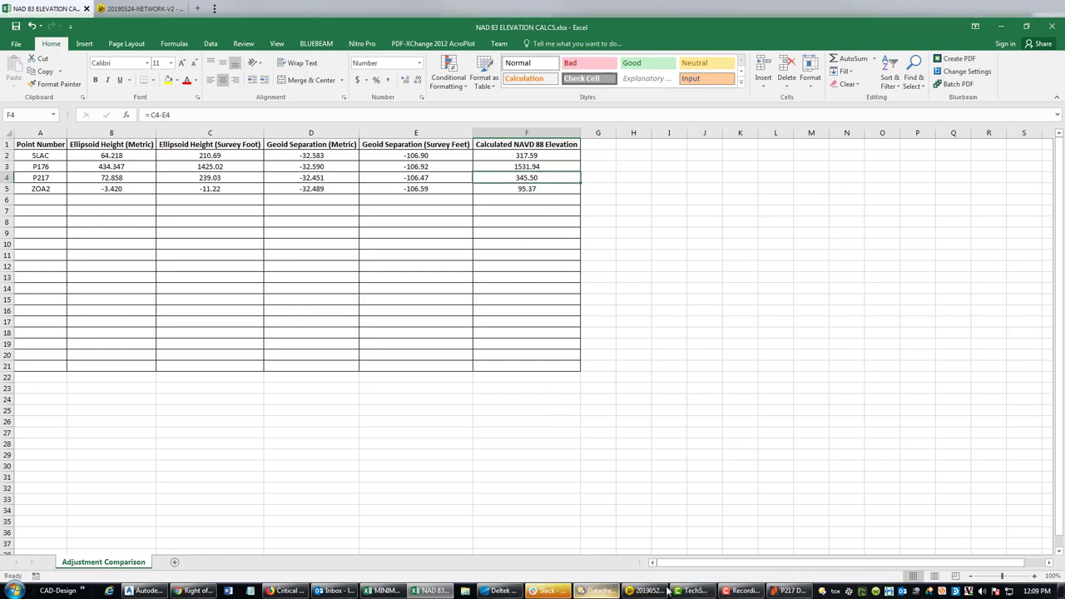
- In the coordinate comparison workbook, set P217's record elevation in D4 to 345.50
{"action": "left_click", "coordinate": [383, 590]}
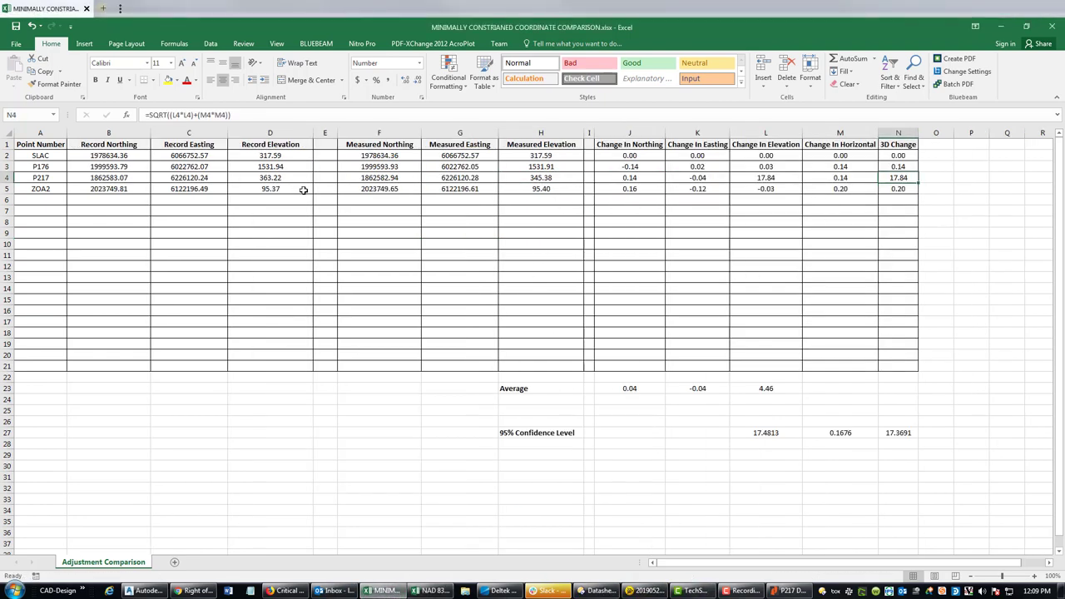
{"action": "left_click", "coordinate": [288, 181]}
{"action": "type", "text": "345.50"}
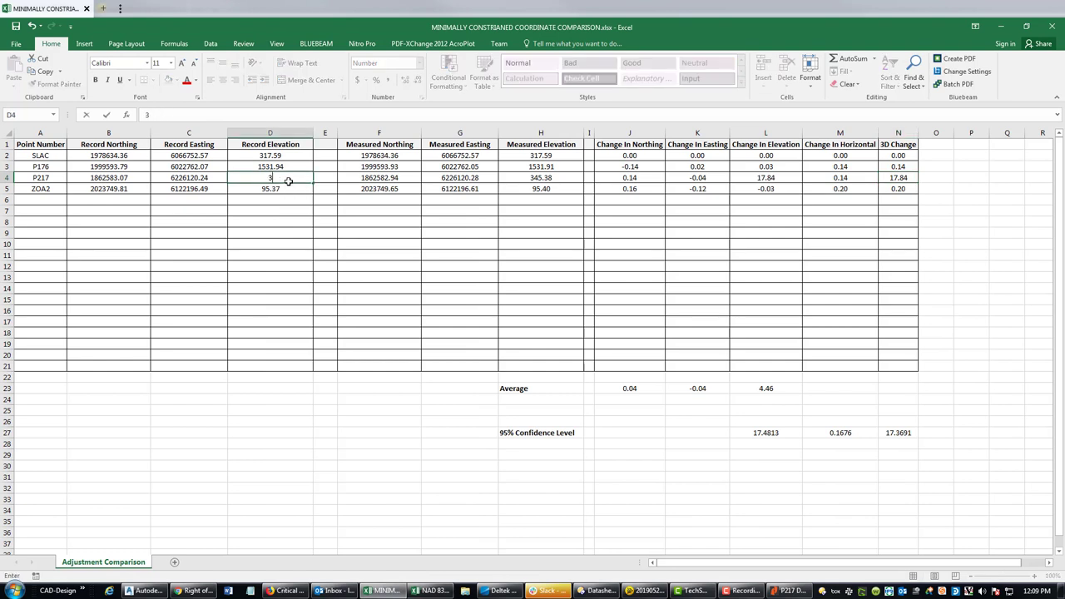
{"action": "key", "text": "Return"}
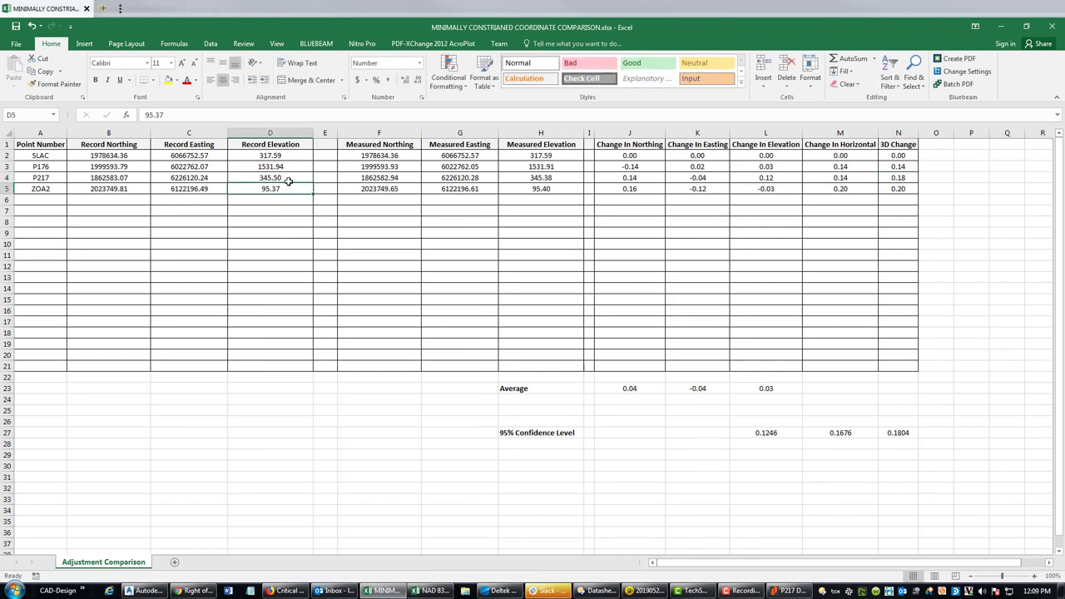
{"action": "left_click", "coordinate": [820, 308]}
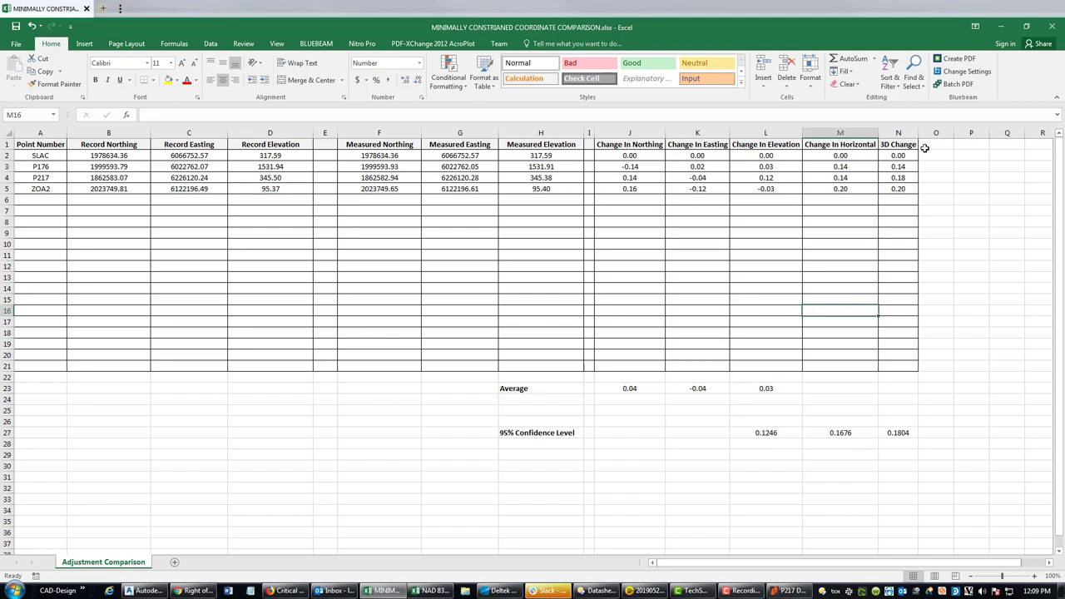
- Review the horizontal change formulas for P217, ZOA2 and SLAC
{"action": "left_click_drag", "start_coordinate": [838, 157], "coordinate": [848, 189]}
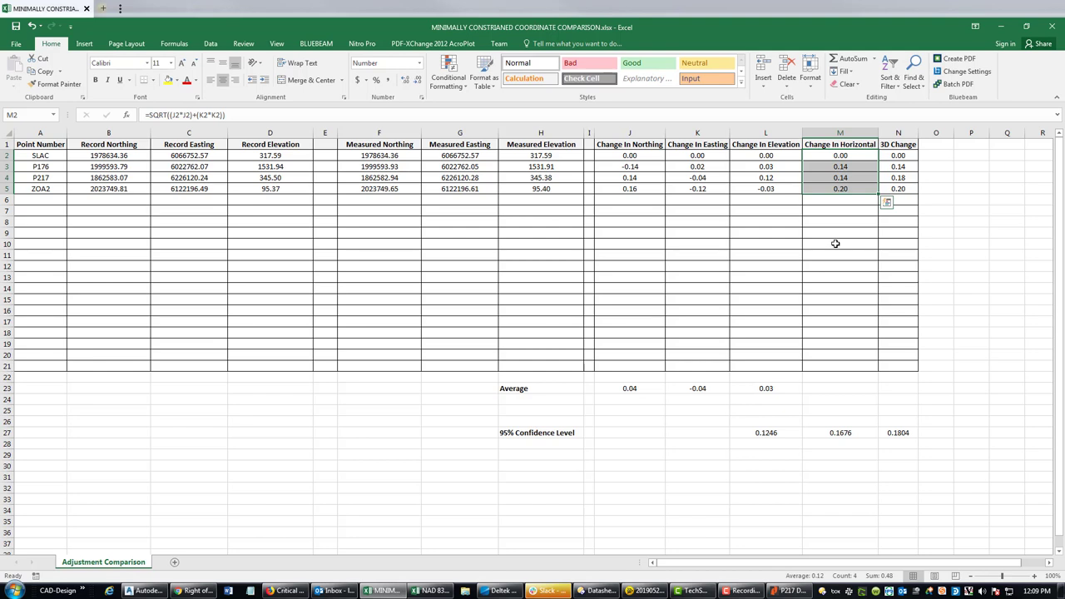
{"action": "left_click", "coordinate": [48, 165]}
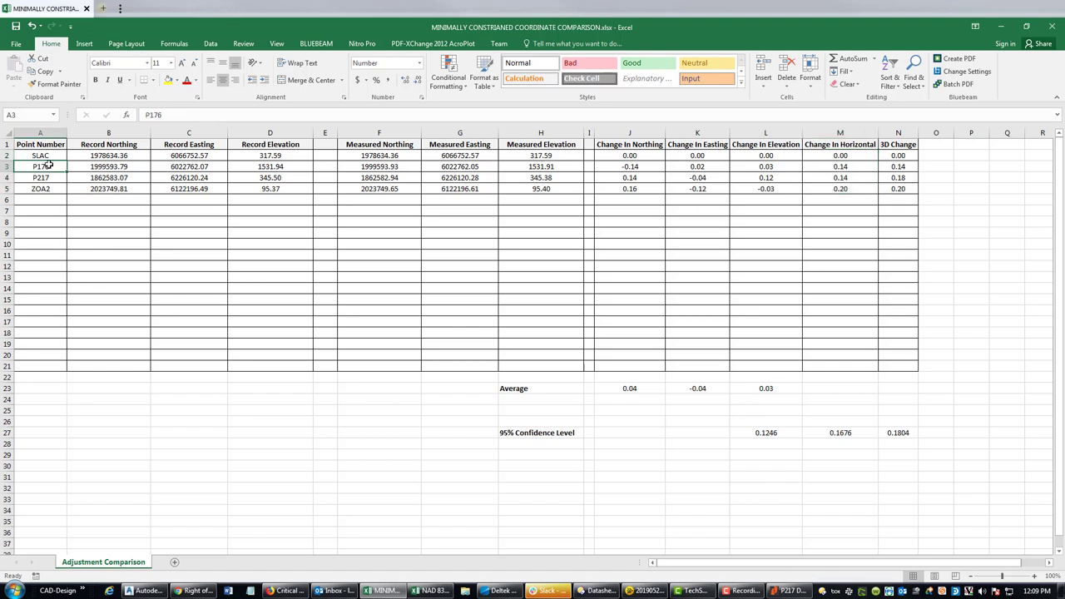
{"action": "left_click", "coordinate": [845, 178]}
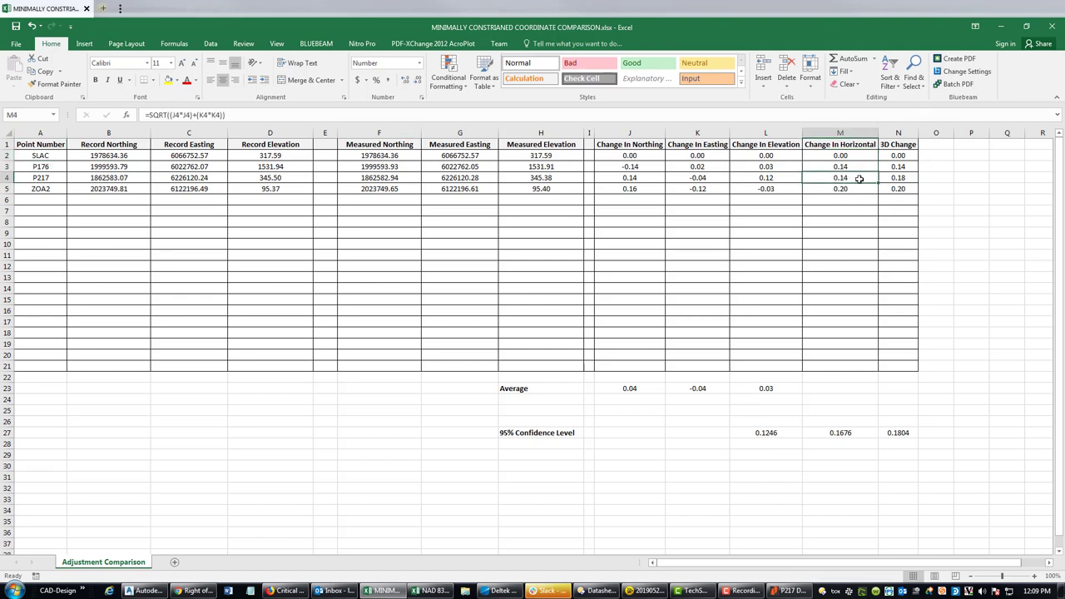
{"action": "left_click", "coordinate": [857, 190]}
{"action": "left_click", "coordinate": [858, 155]}
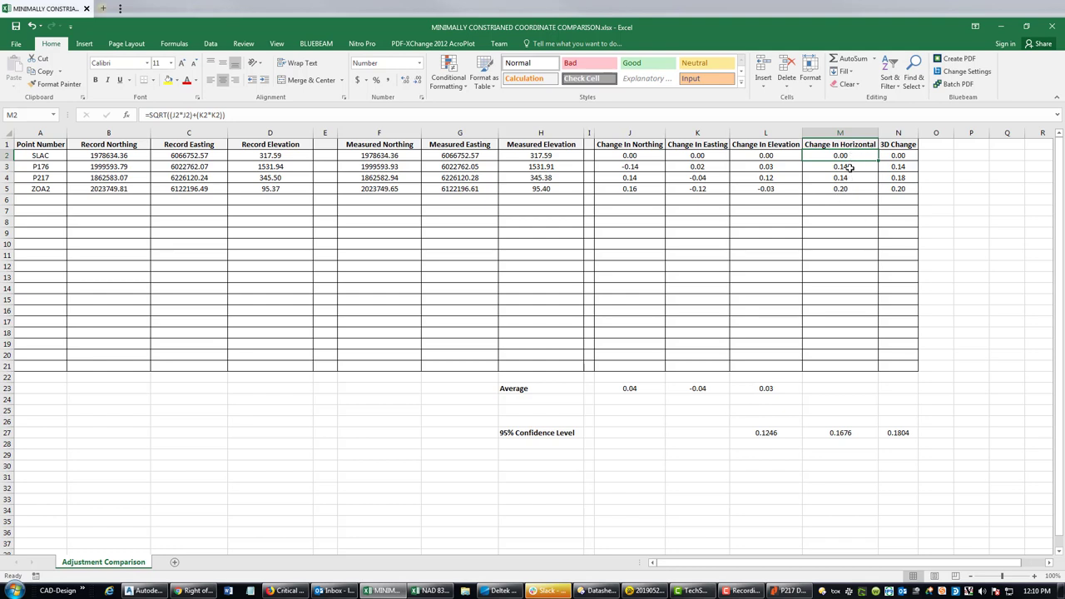
{"action": "left_click", "coordinate": [32, 158]}
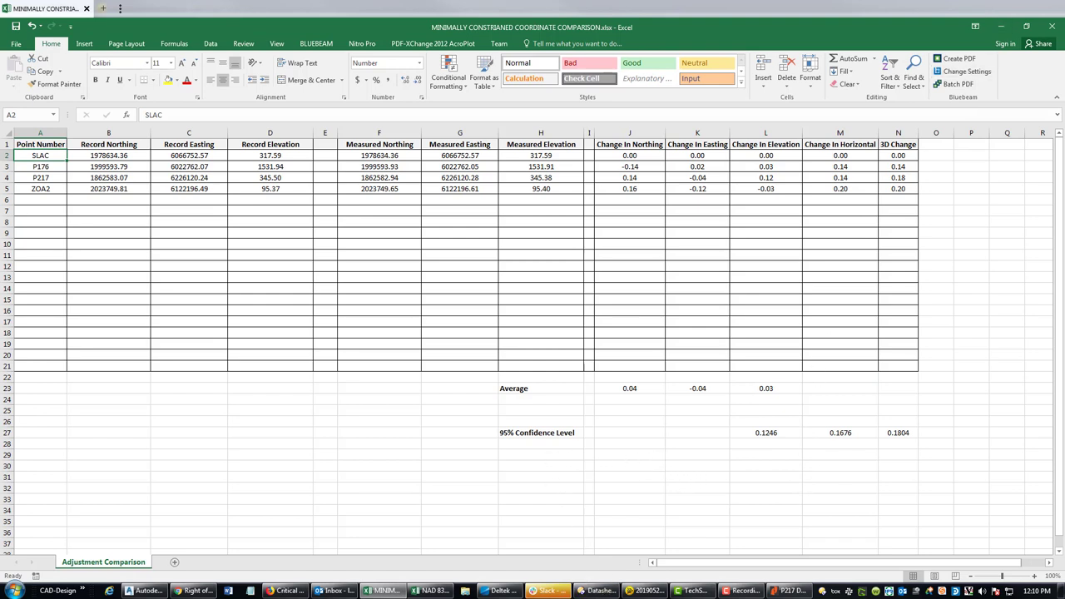
- Return to the NAD 83 elevation calcs workbook
{"action": "mouse_move", "coordinate": [433, 594]}
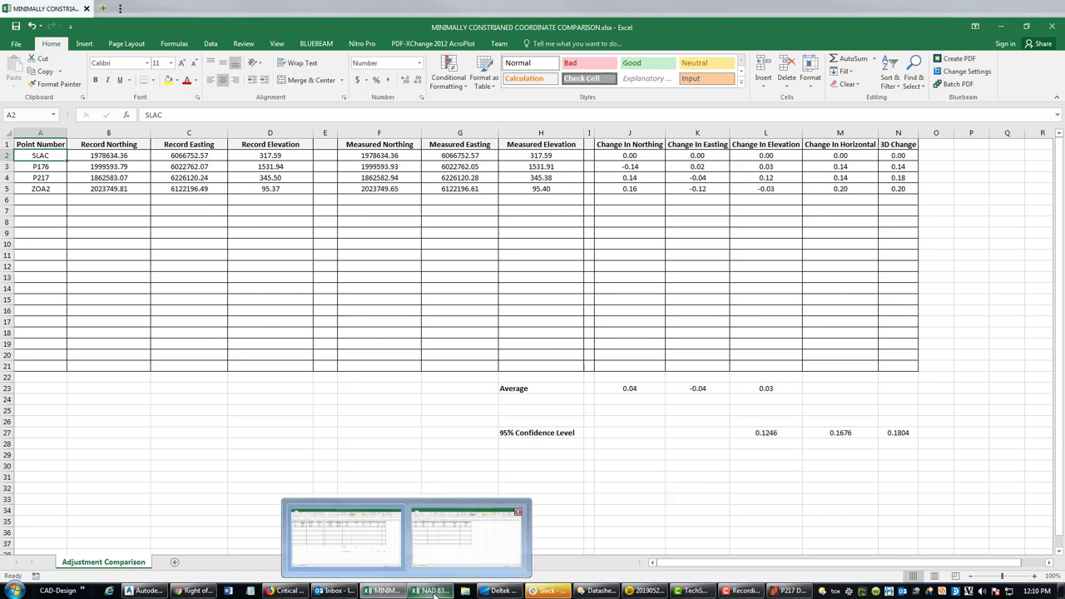
{"action": "left_click", "coordinate": [508, 533]}
{"action": "left_click", "coordinate": [246, 335]}
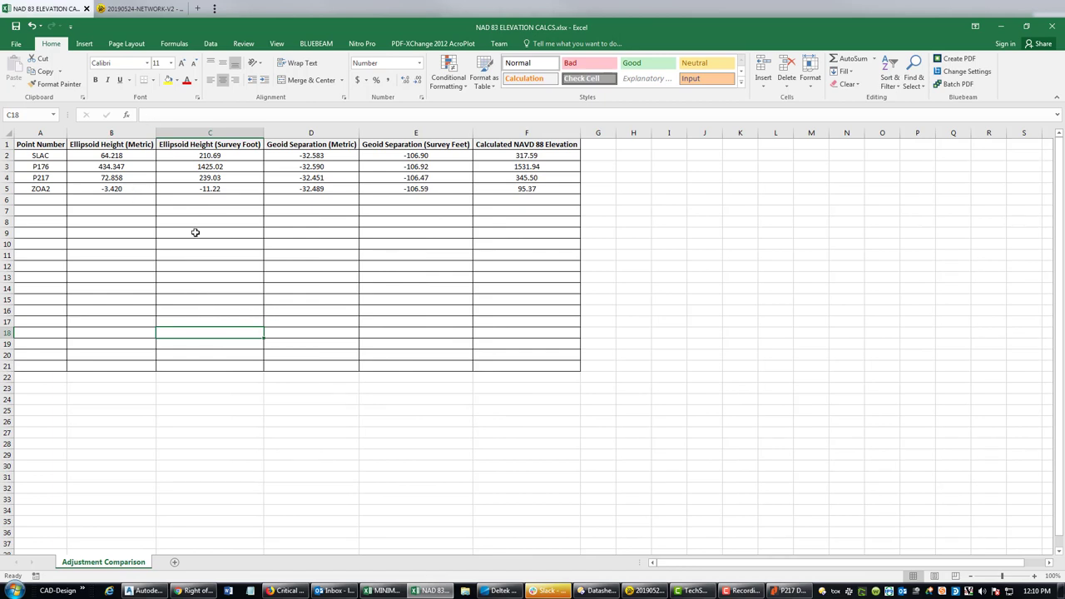
{"action": "left_click", "coordinate": [251, 221]}
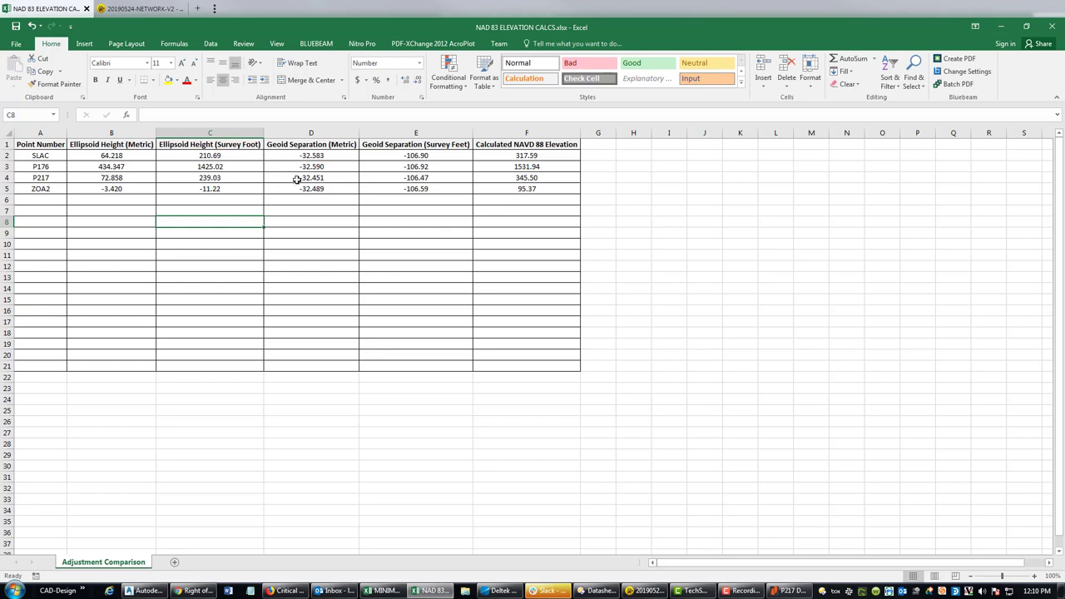
- Review the geoid separation and metric ellipsoid height columns, then go to Trimble Business Center
{"action": "left_click_drag", "start_coordinate": [431, 147], "coordinate": [302, 190]}
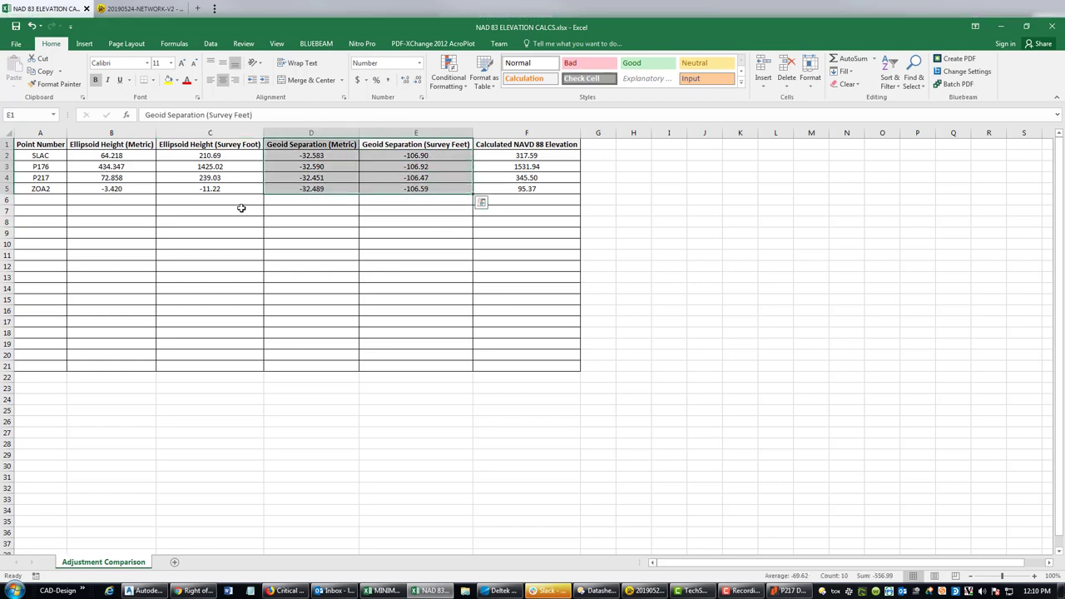
{"action": "left_click", "coordinate": [241, 208]}
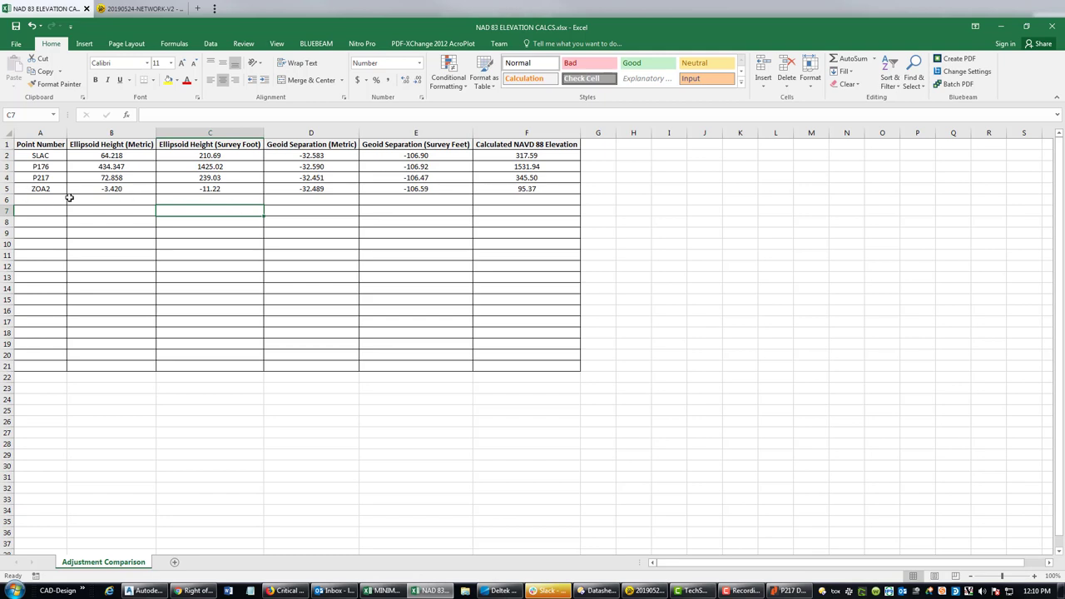
{"action": "left_click_drag", "start_coordinate": [113, 156], "coordinate": [114, 188]}
{"action": "left_click", "coordinate": [209, 278]}
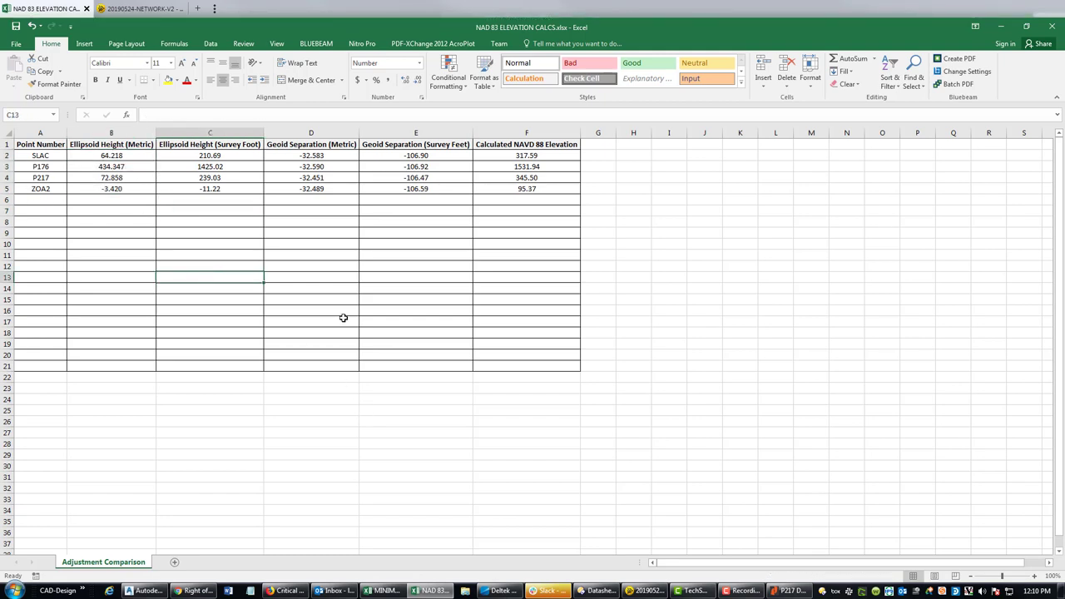
{"action": "left_click", "coordinate": [645, 590]}
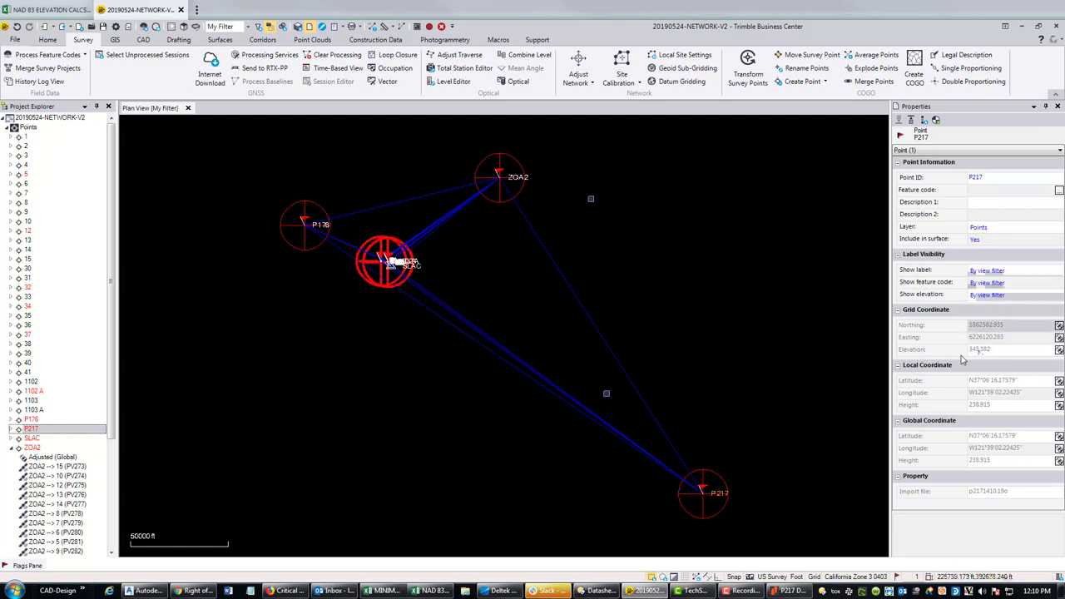
{"action": "left_click", "coordinate": [992, 350]}
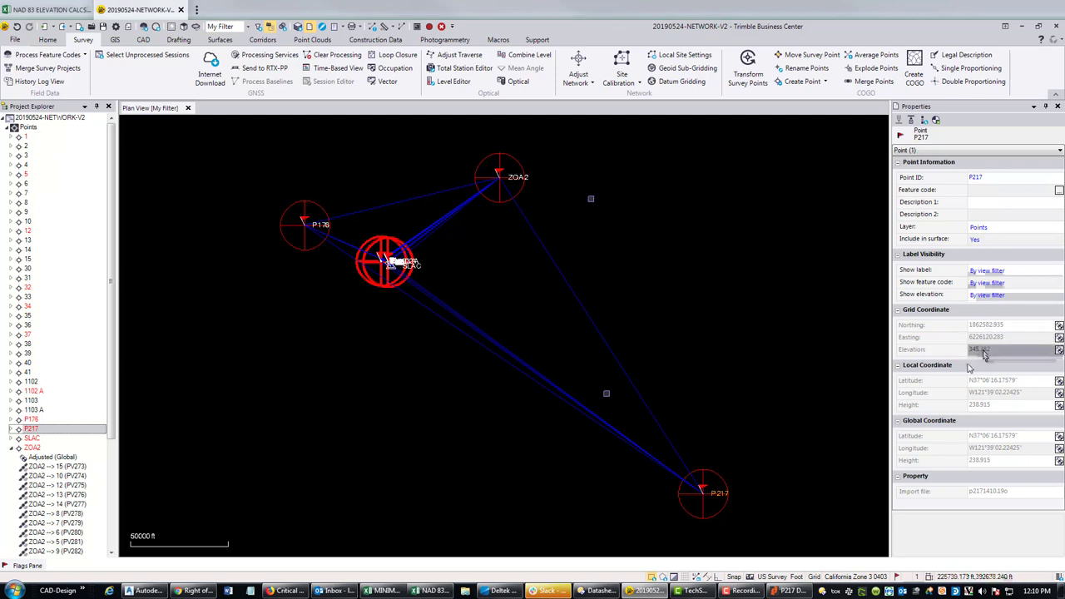
{"action": "mouse_move", "coordinate": [984, 354]}
{"action": "left_mouse_down"}
{"action": "mouse_move", "coordinate": [1010, 356]}
{"action": "mouse_move", "coordinate": [991, 355]}
{"action": "left_mouse_up"}
{"action": "left_click_drag", "start_coordinate": [991, 356], "coordinate": [968, 367]}
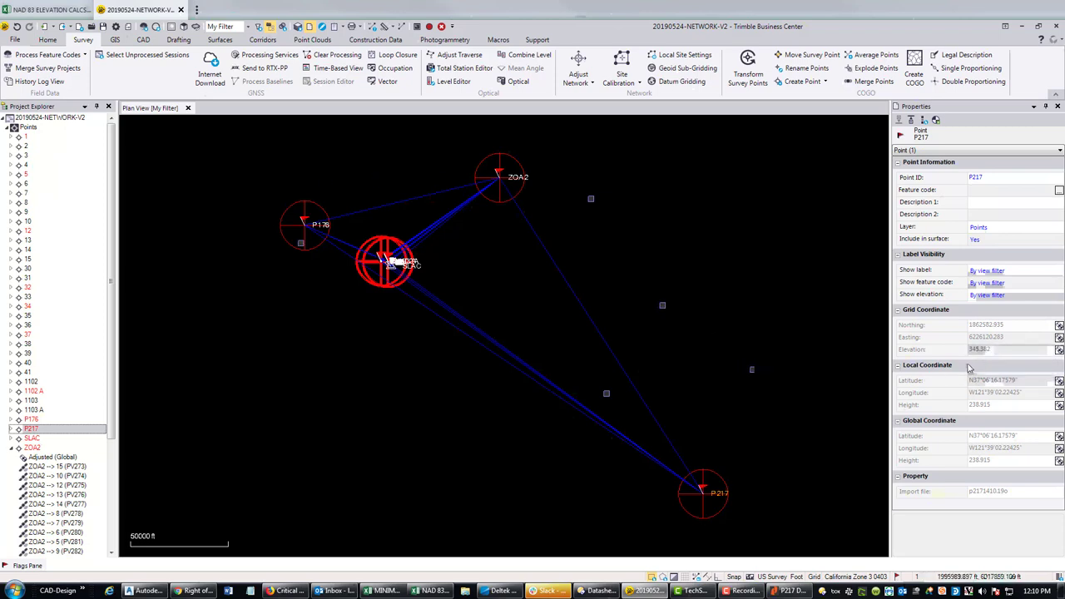